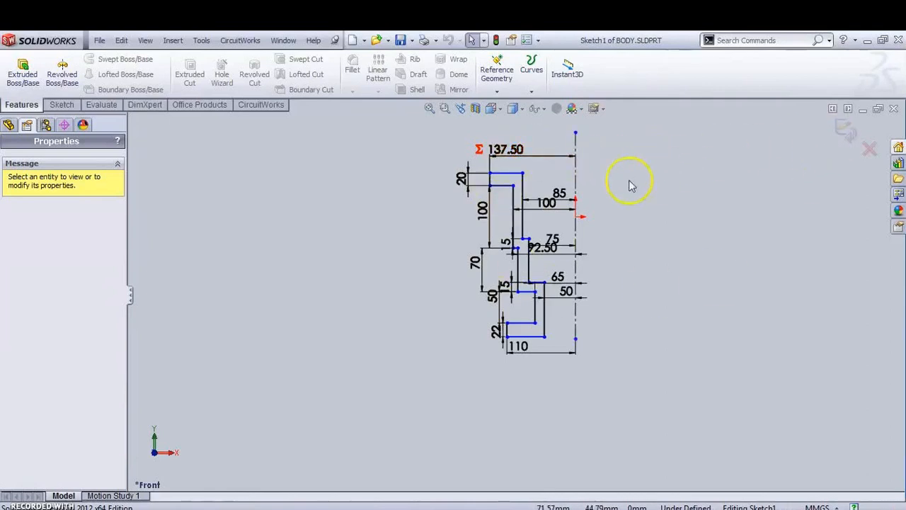
Close the body's profile sketch and revolve the profile 360° about its vertical centreline
click(846, 132)
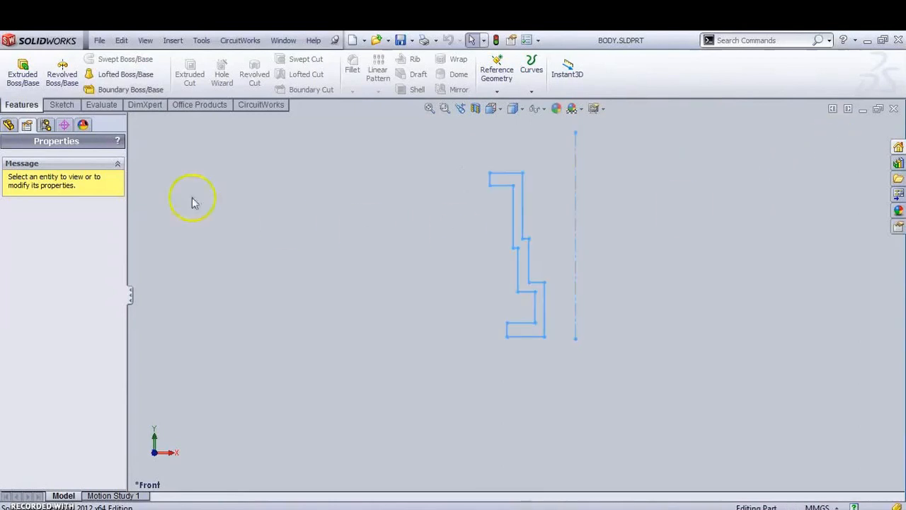
click(22, 70)
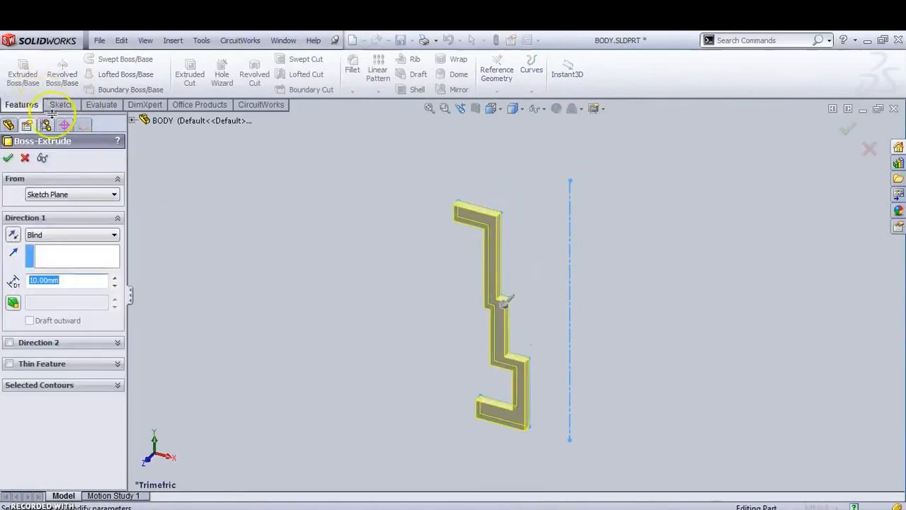
click(24, 159)
click(61, 71)
click(575, 241)
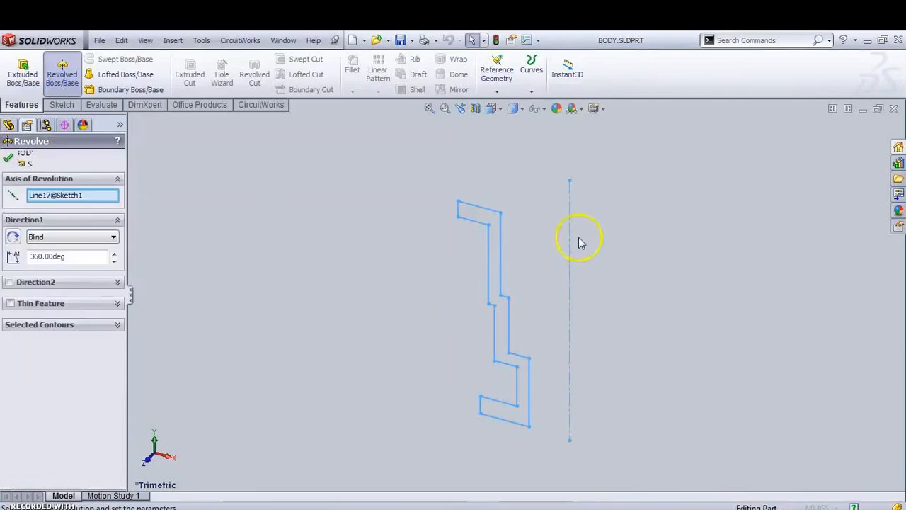
click(8, 158)
middle_drag(415, 207, 268, 380)
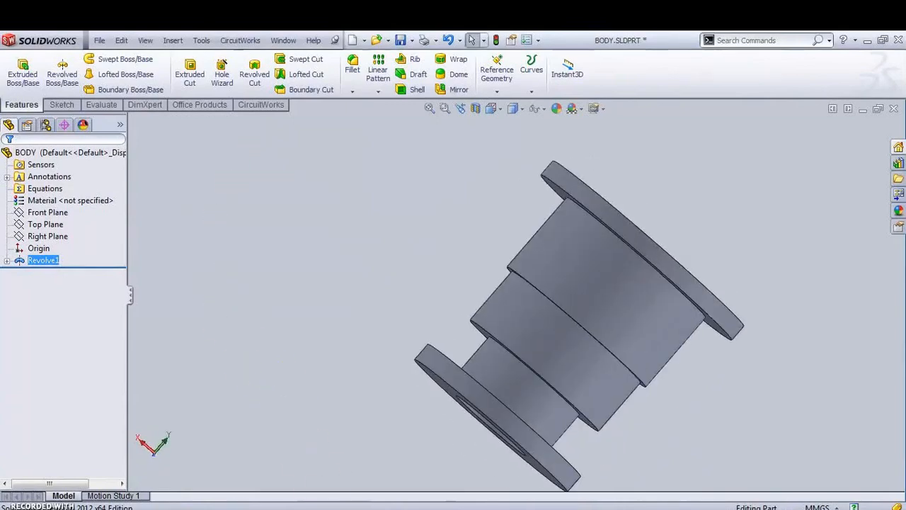
Switch to the PDF drawing in Adobe Acrobat Reader and examine the body's dimensions and flange hole specifications
key(alt+Tab)
scroll(318, 261, up, 5)
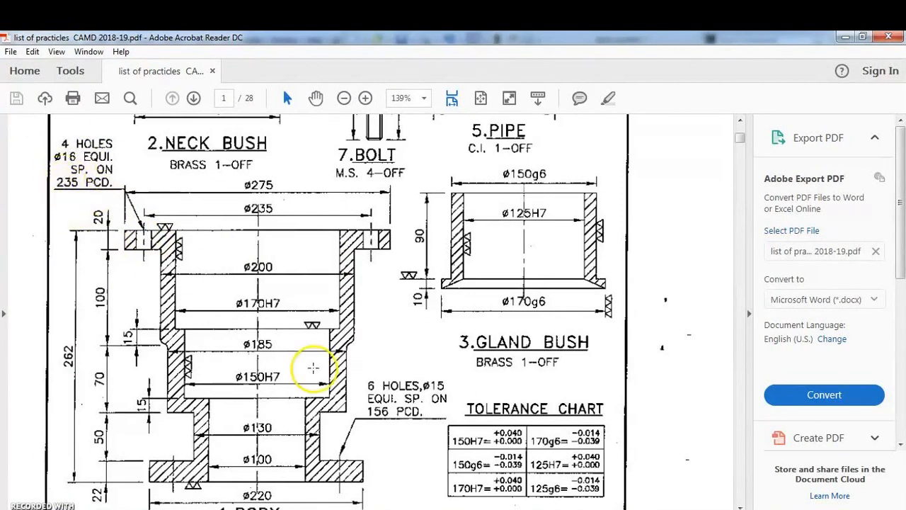
scroll(307, 368, up, 3)
scroll(297, 379, down, 6)
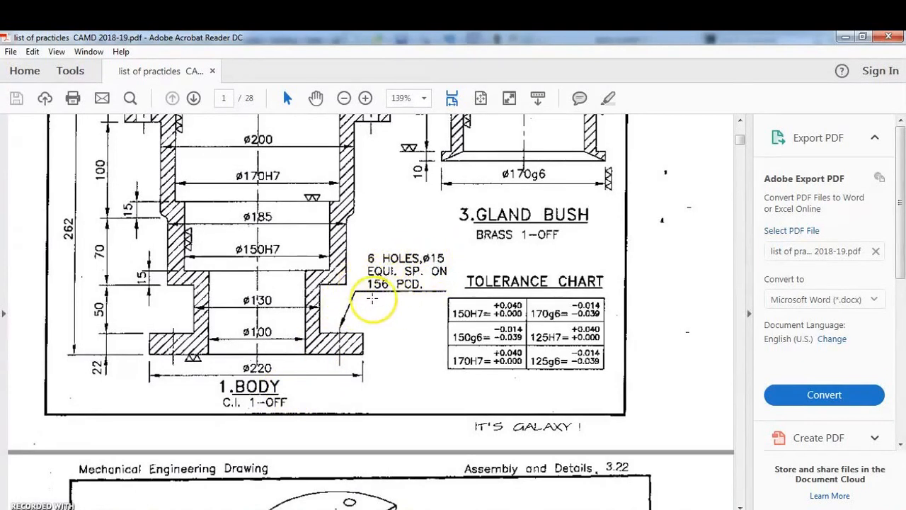
scroll(367, 279, up, 3)
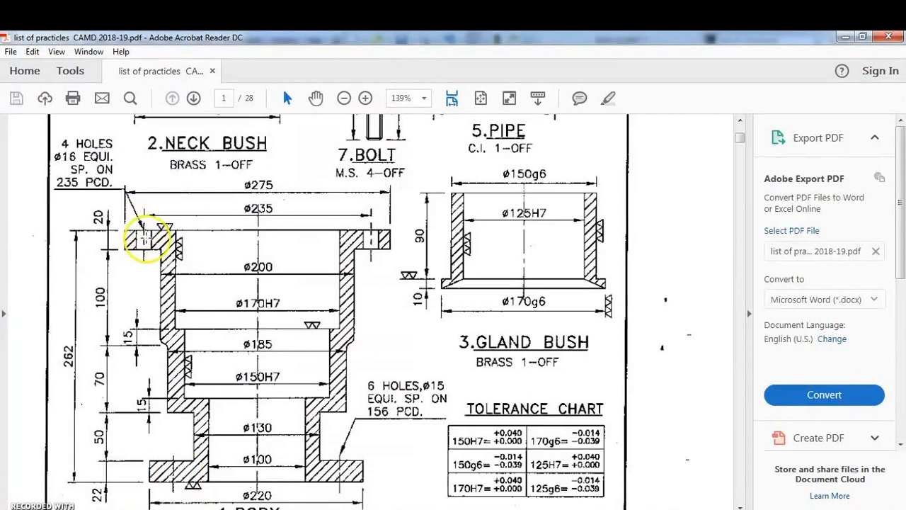
scroll(230, 260, up, 3)
scroll(230, 261, up, 3)
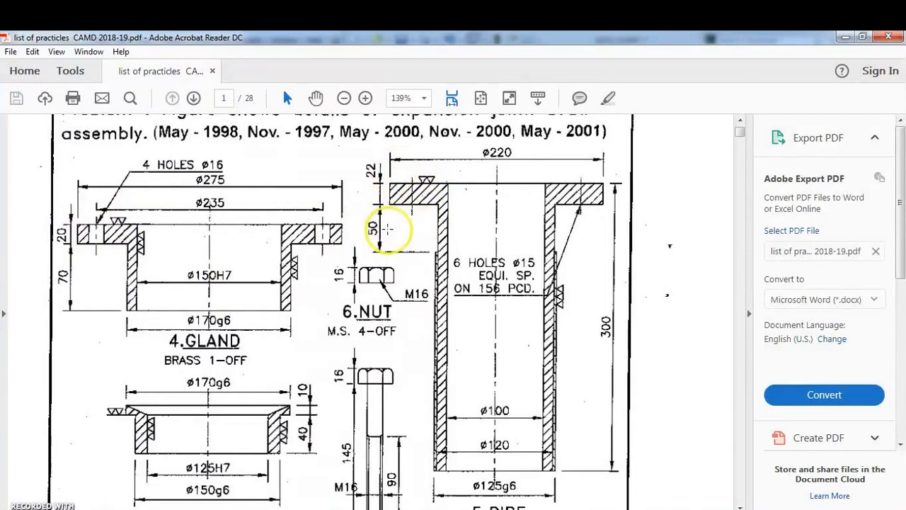
click(846, 39)
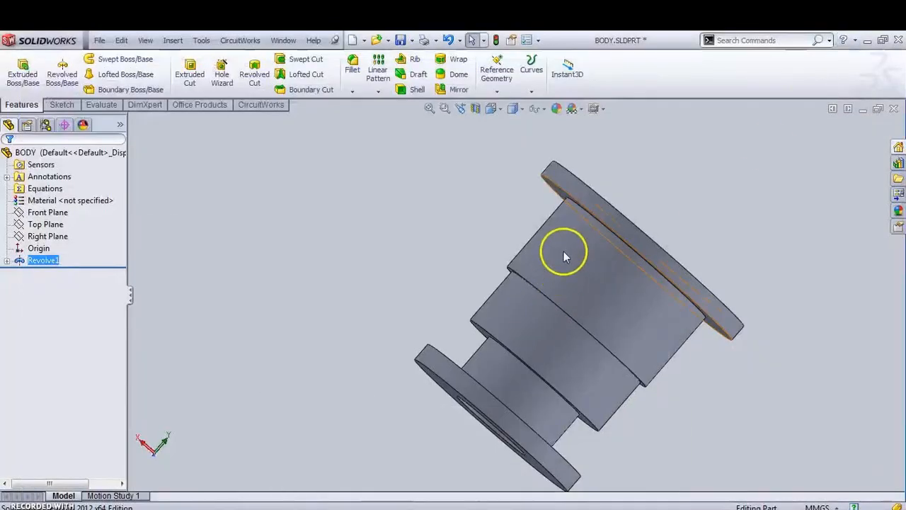
Start a sketch on the end face of the body's larger flange
middle_drag(511, 336, 508, 284)
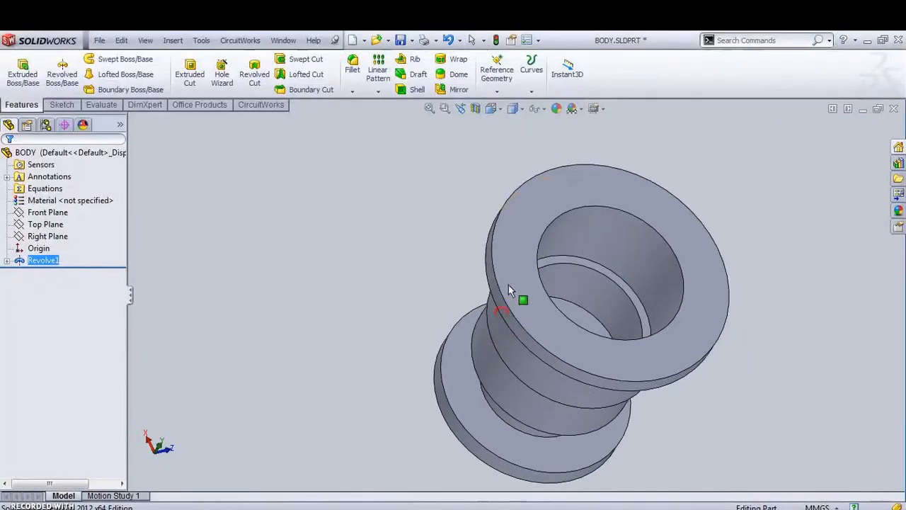
click(522, 232)
click(574, 191)
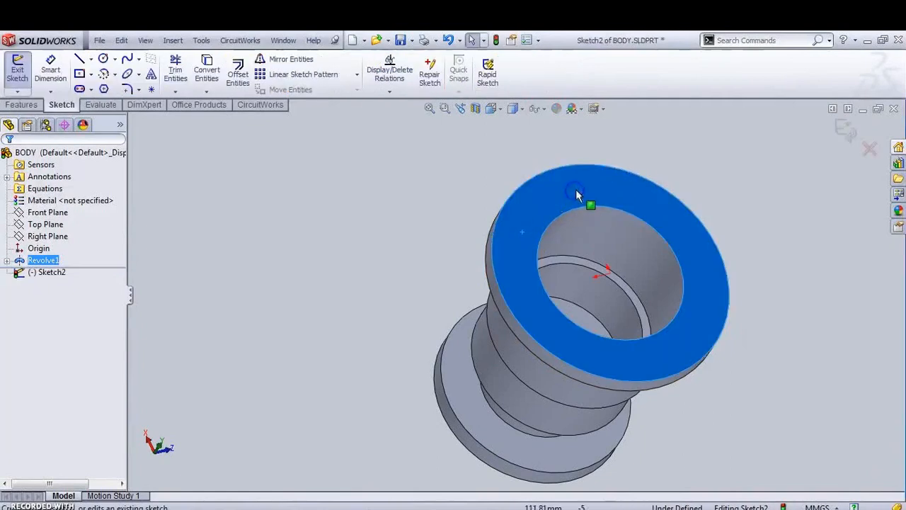
click(504, 110)
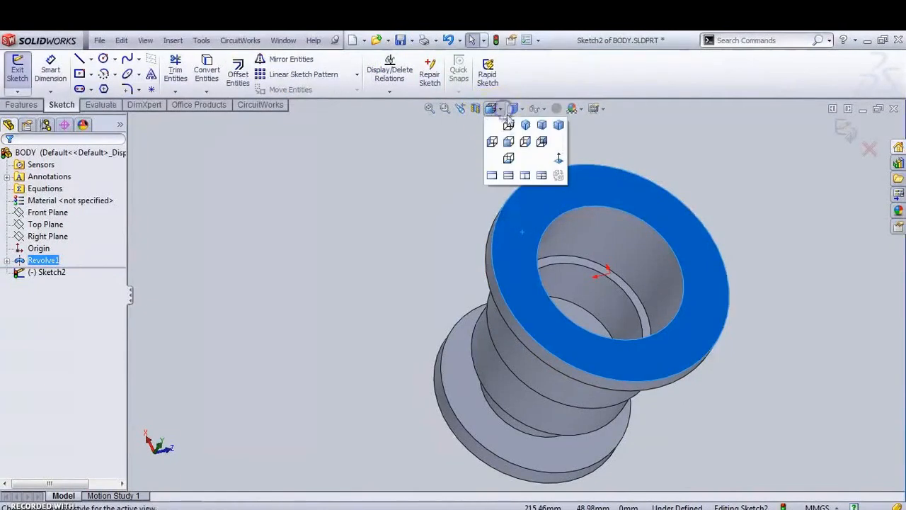
click(559, 160)
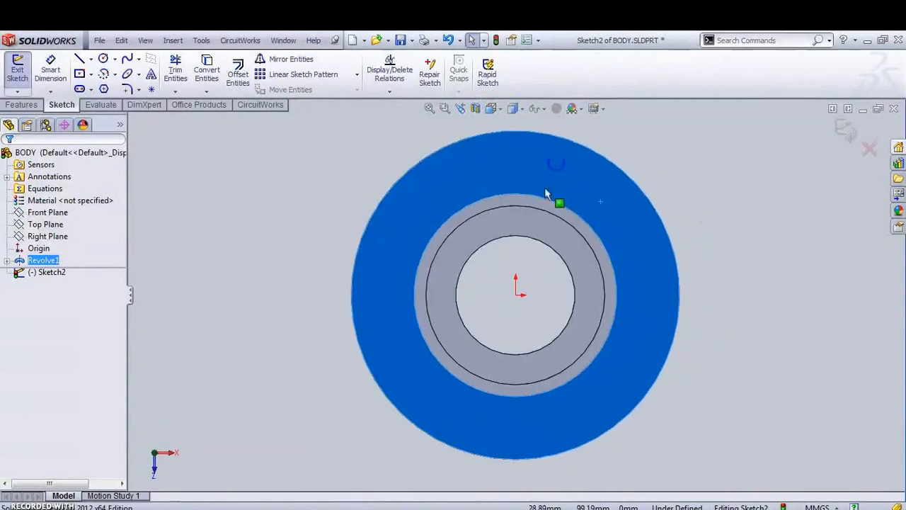
Sketch a circle about 13 mm in radius on the flange face, level with the origin and about 109 mm from it
click(103, 58)
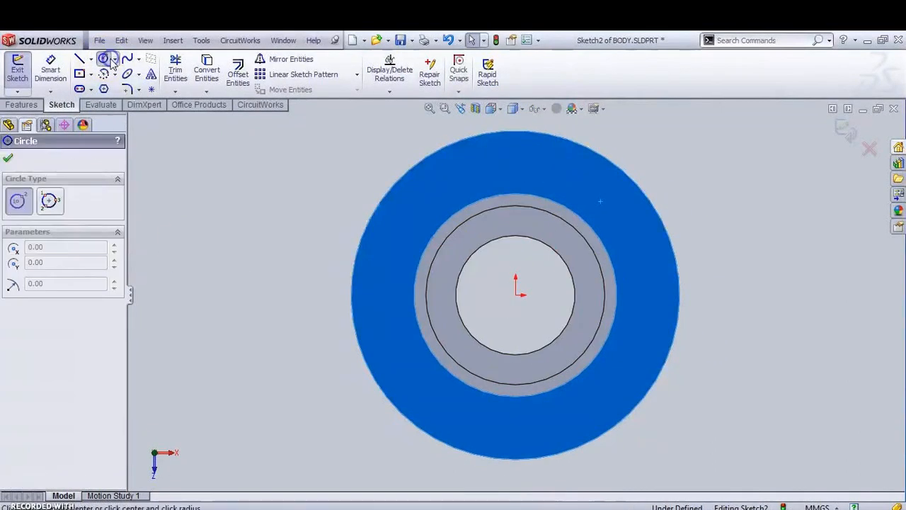
click(386, 296)
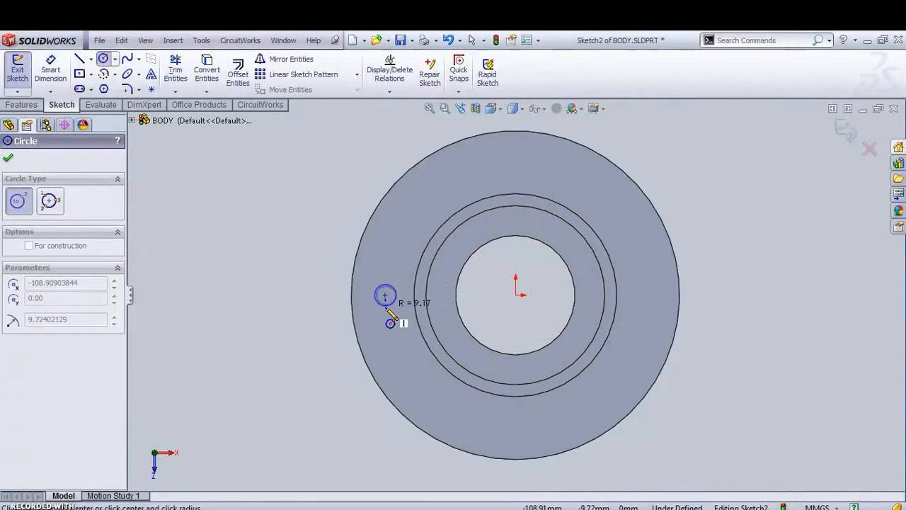
click(386, 311)
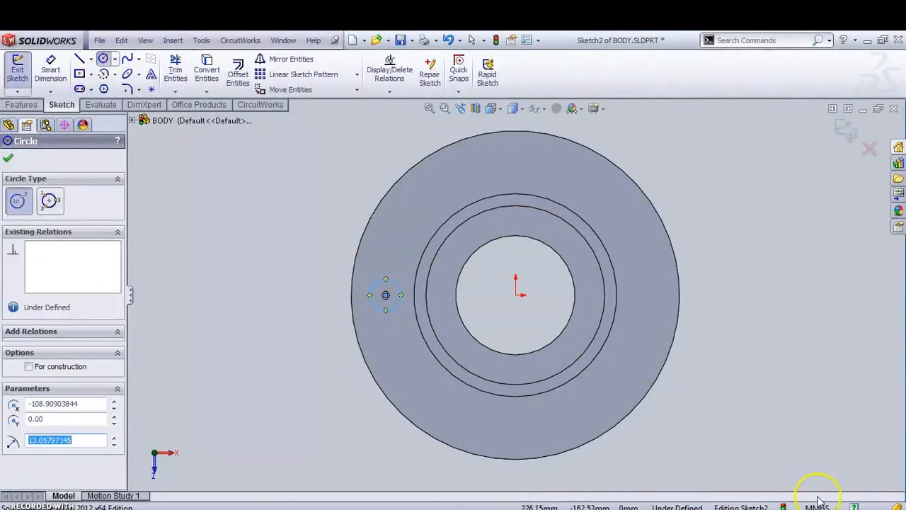
Dimension the hole circle's diameter as 16 mm
click(50, 70)
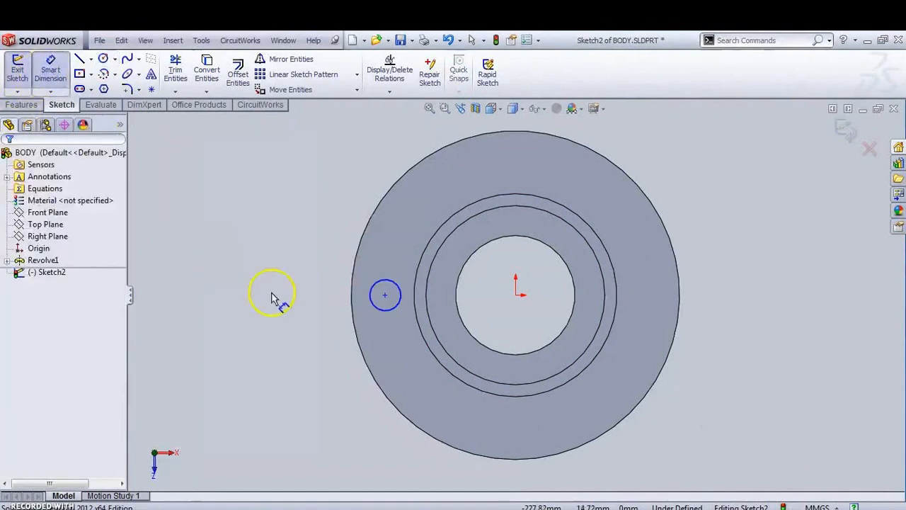
click(348, 284)
click(320, 275)
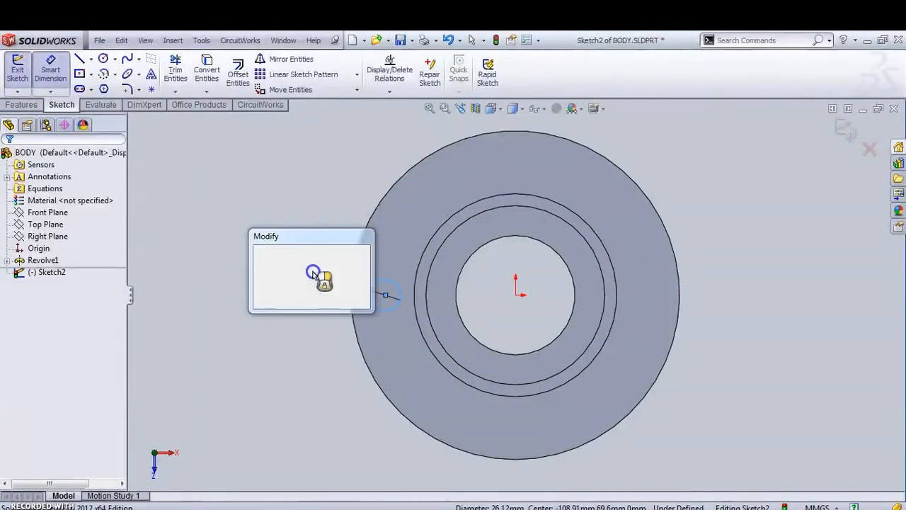
text(16)
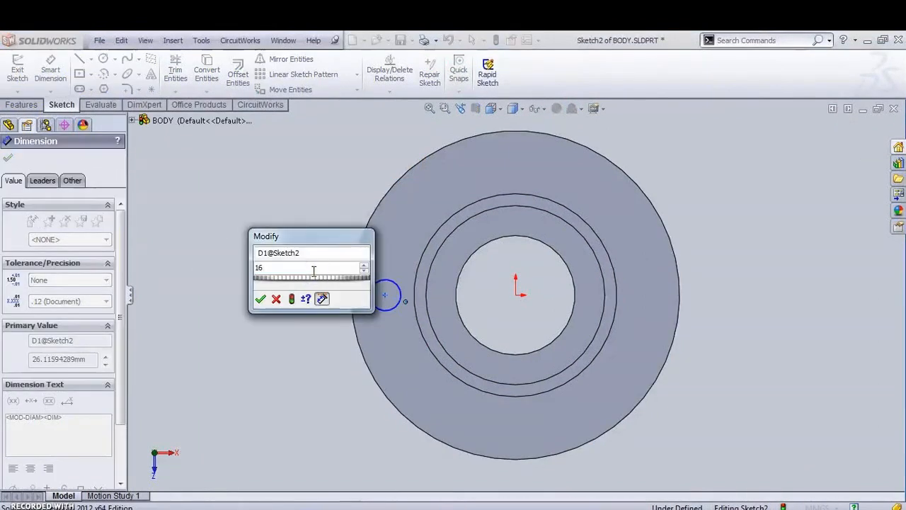
key(Return)
Dimension the horizontal distance between the hole circle's centre and the origin as 137.5 mm
click(376, 295)
click(384, 294)
click(535, 295)
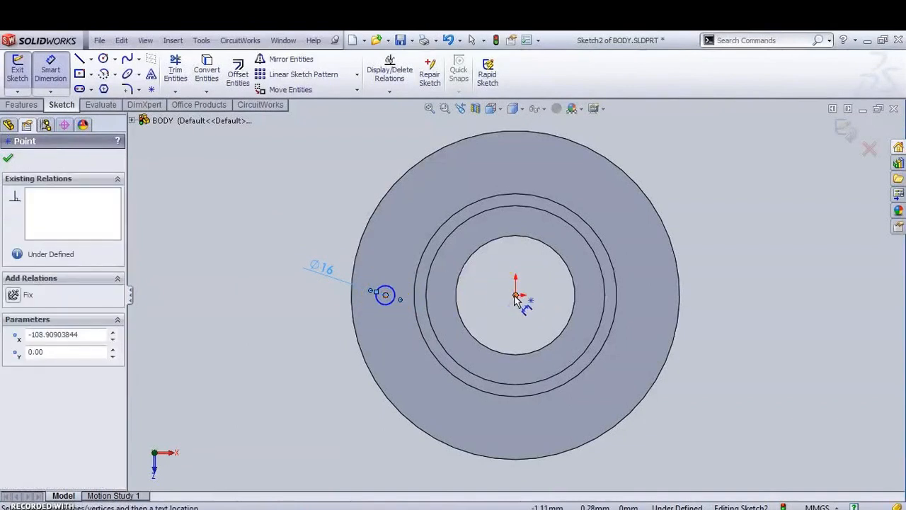
click(453, 326)
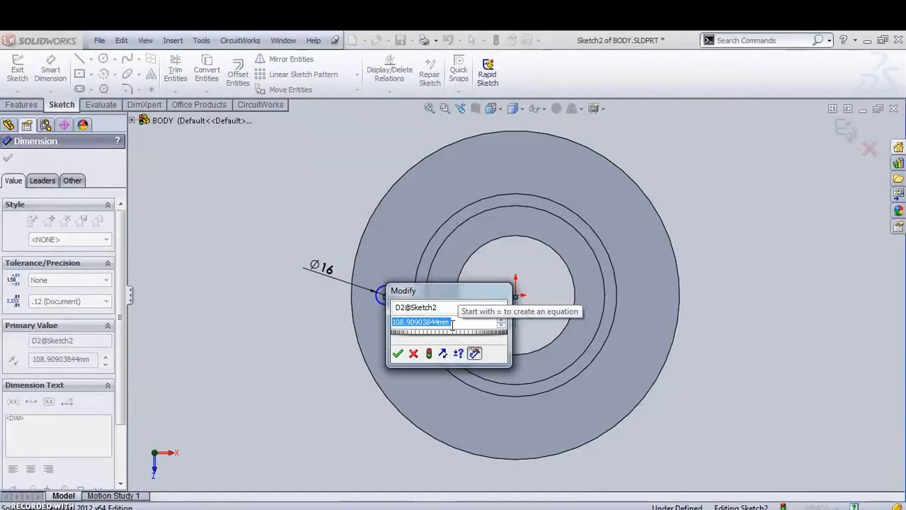
text(137.5)
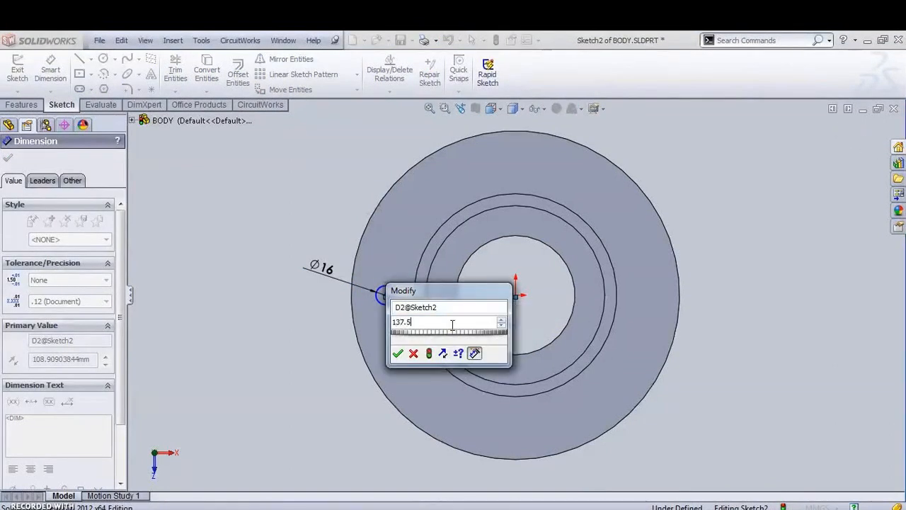
key(Return)
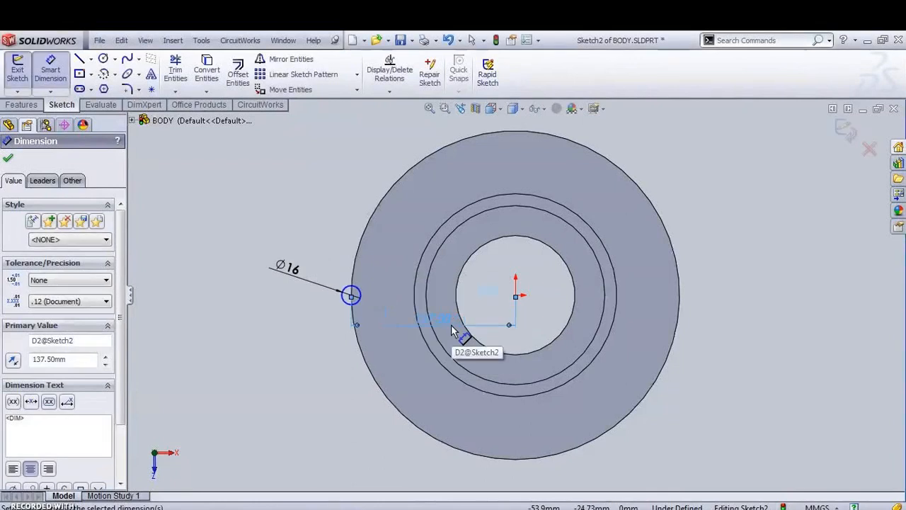
Set the distance from the hole circle's centre to the origin to 117.5 mm and close the sketch
double_click(429, 327)
text(117.5)
key(Return)
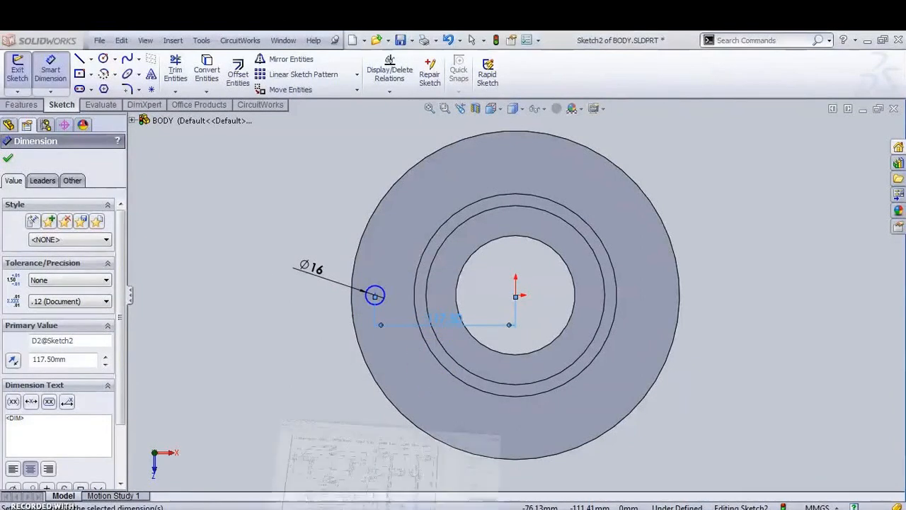
click(379, 504)
click(410, 504)
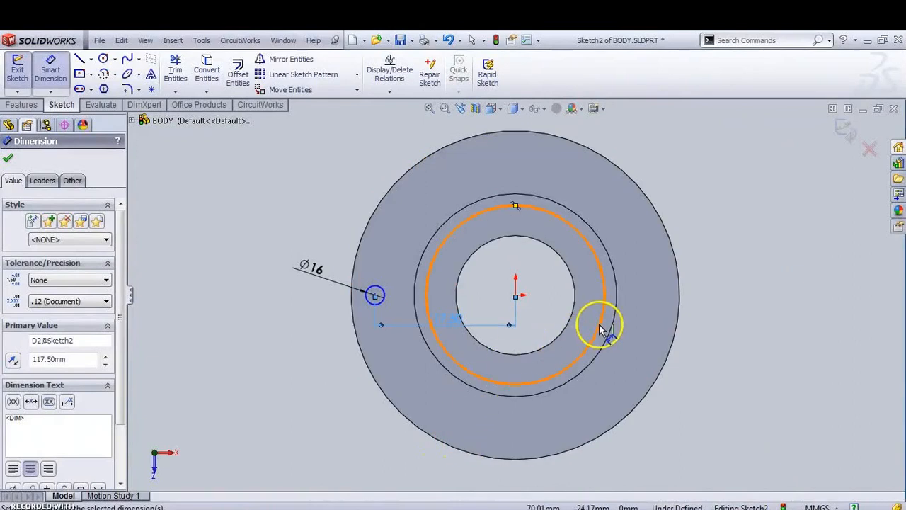
click(852, 128)
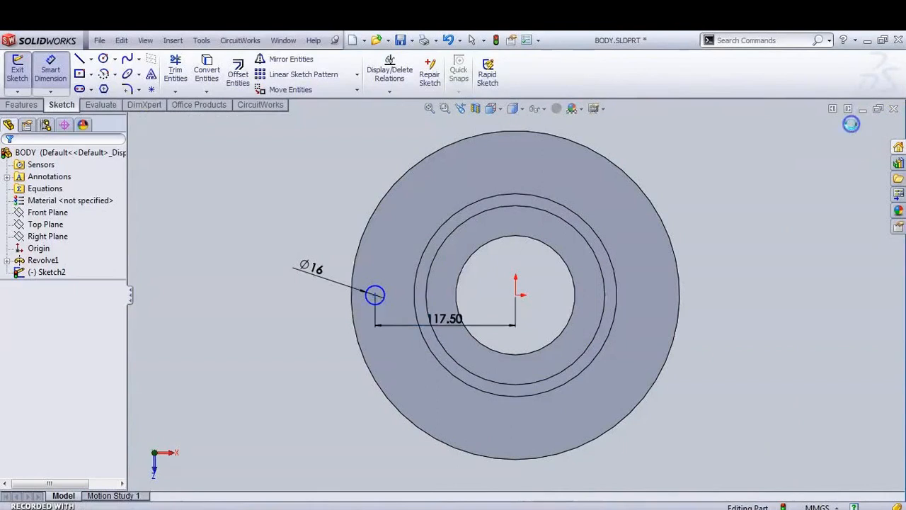
Cut the 16 mm circle through the larger flange with an extruded cut using the Up To Next end condition
click(190, 74)
middle_drag(524, 358, 510, 310)
click(48, 234)
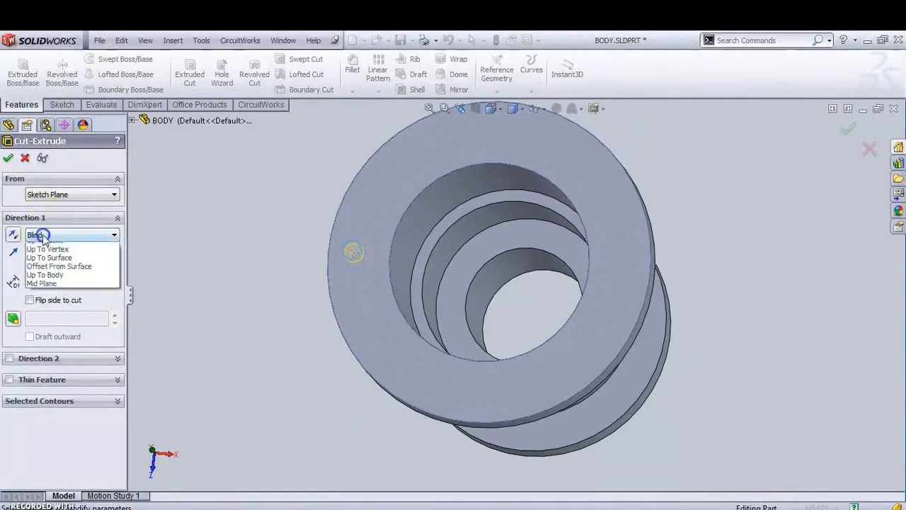
click(54, 266)
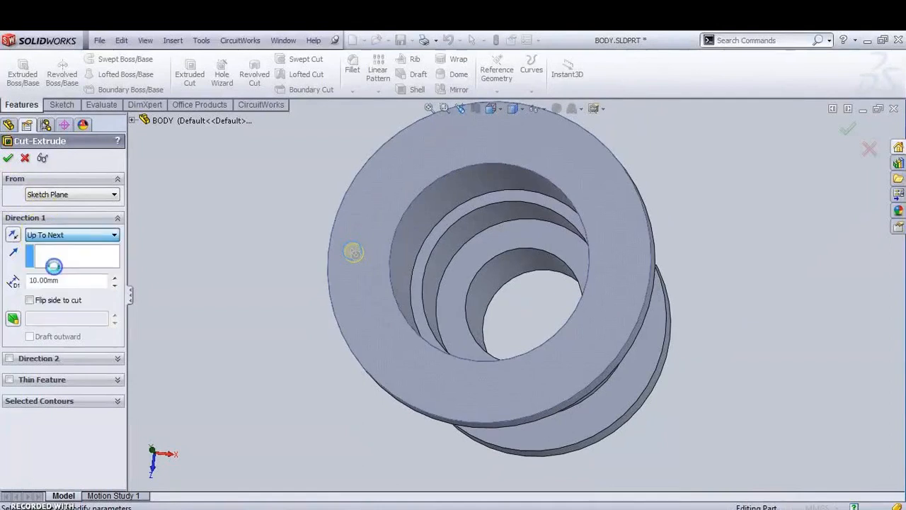
click(10, 160)
Create a circular pattern of the flange hole with 6 equally spaced instances over 360°, using the flange's outer edge as reference
middle_drag(197, 229, 203, 250)
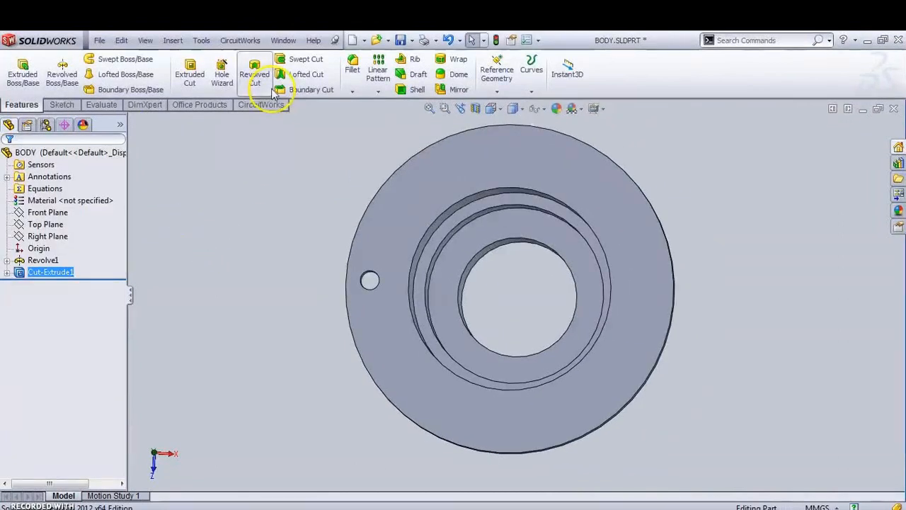
click(378, 90)
click(386, 116)
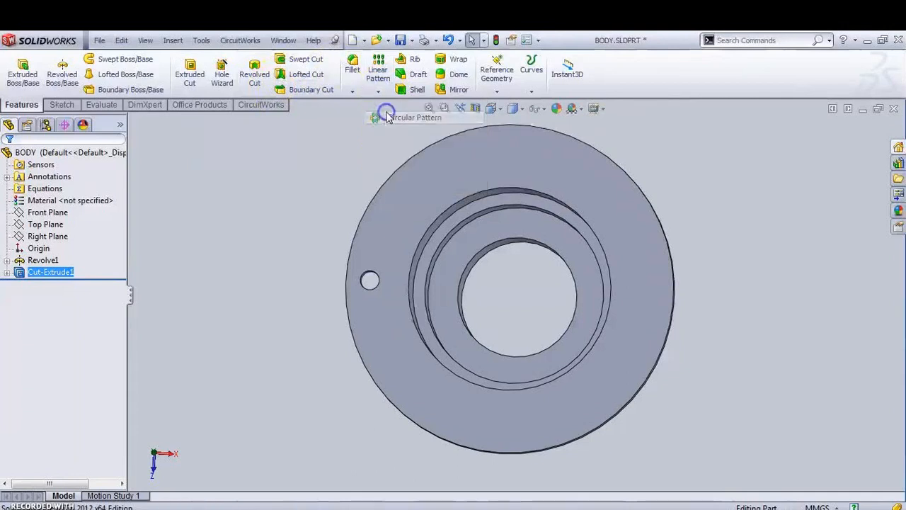
click(376, 197)
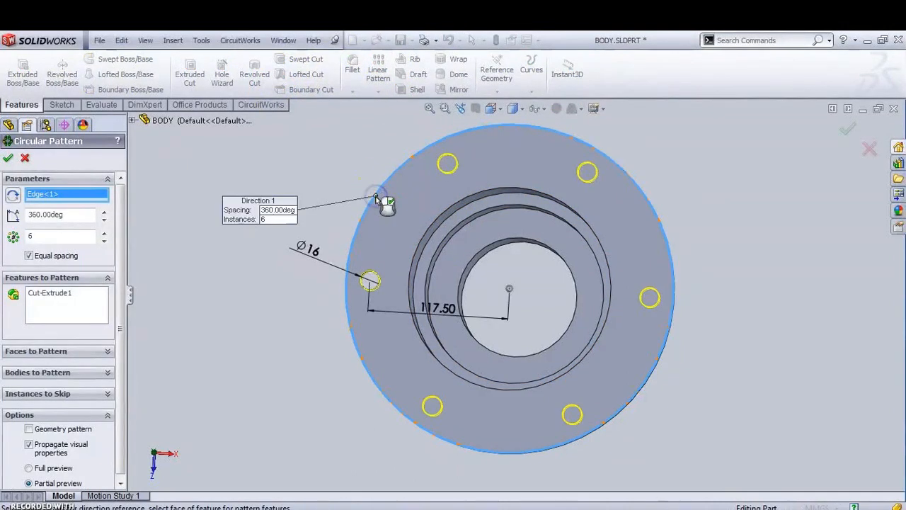
click(9, 159)
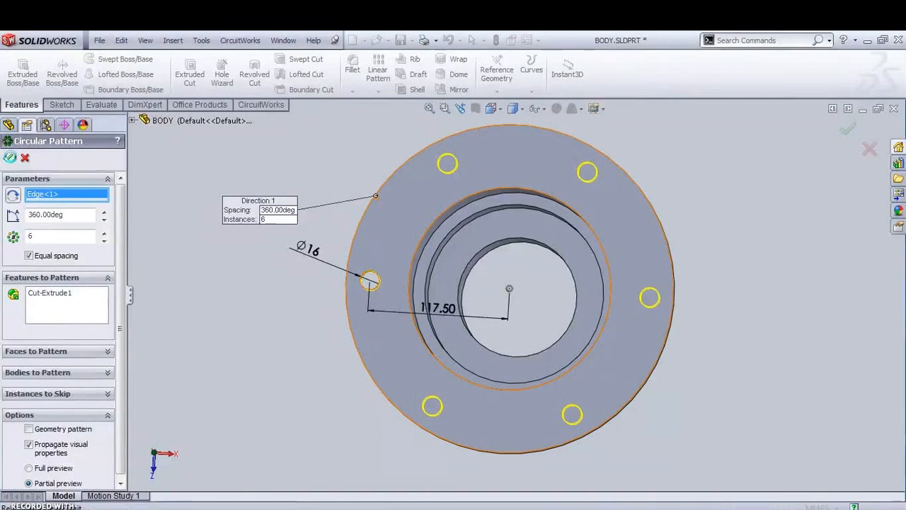
click(9, 160)
Start a sketch on the smaller flange's outer face and view that face straight on
middle_drag(437, 255, 281, 467)
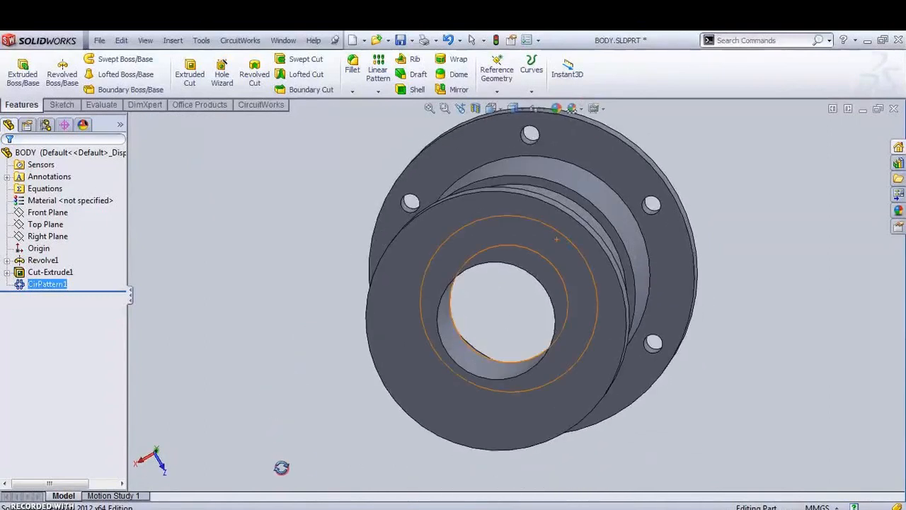
click(409, 263)
click(460, 221)
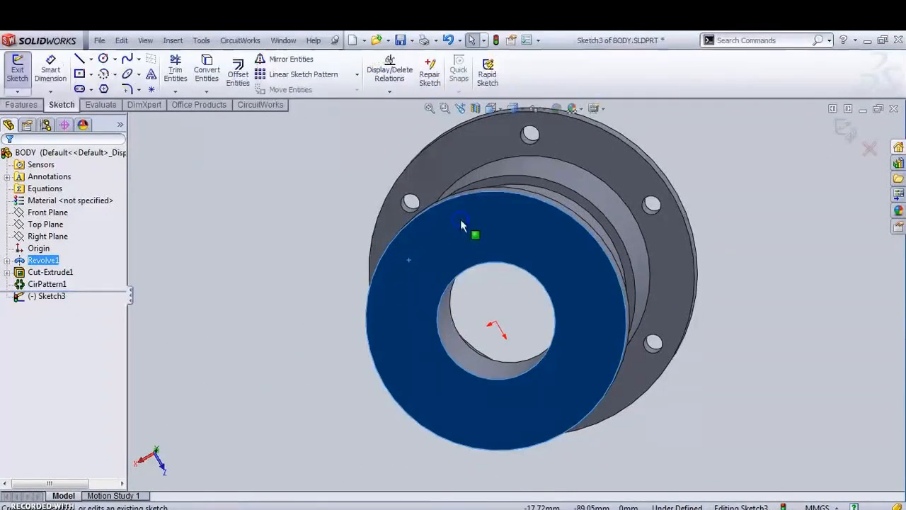
click(503, 111)
click(503, 111)
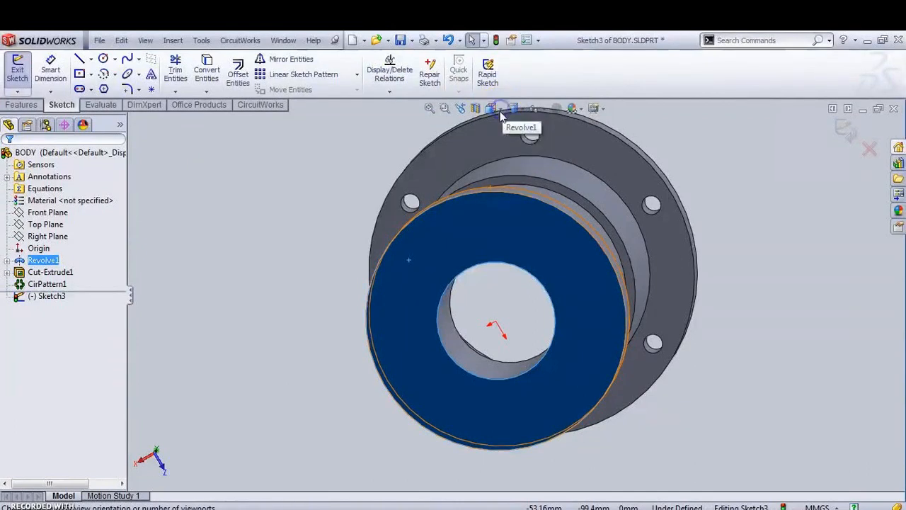
click(500, 112)
click(500, 112)
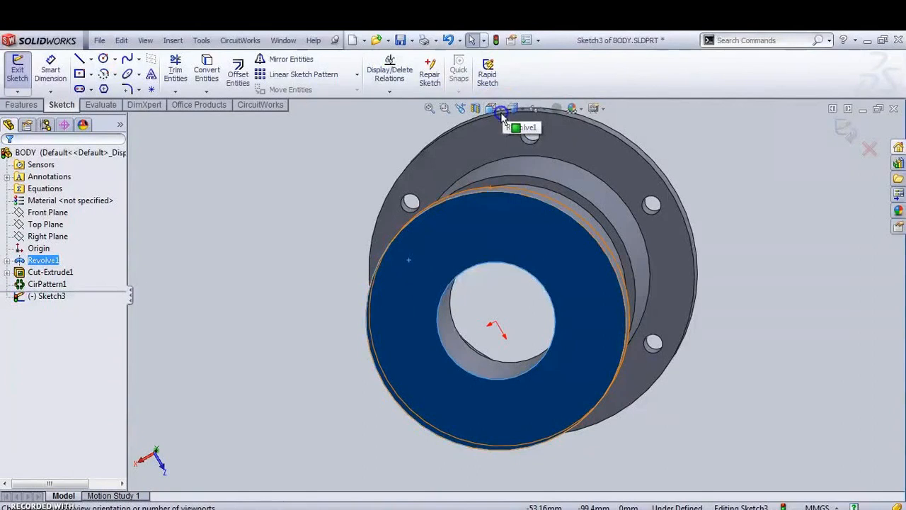
click(500, 112)
click(559, 158)
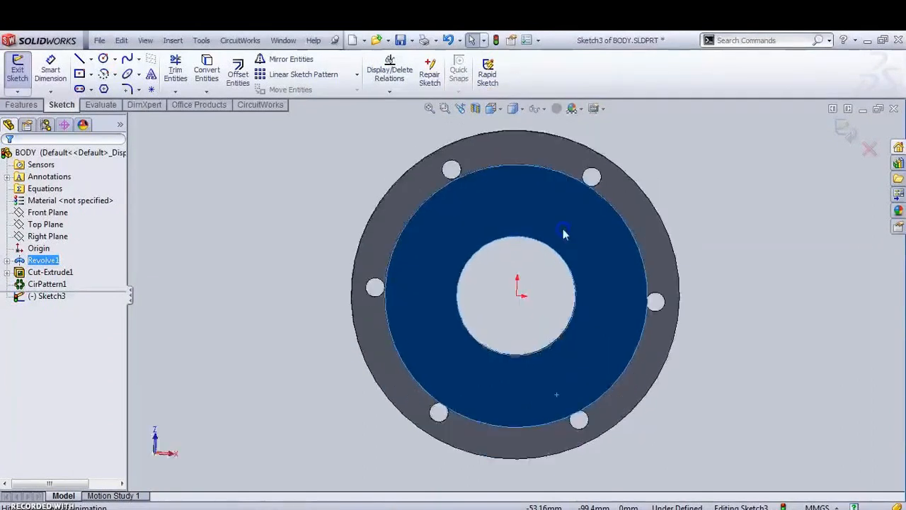
Sketch a circle about 25.6 mm in diameter on the smaller flange face, centred about 81.4 mm directly above the origin
click(104, 59)
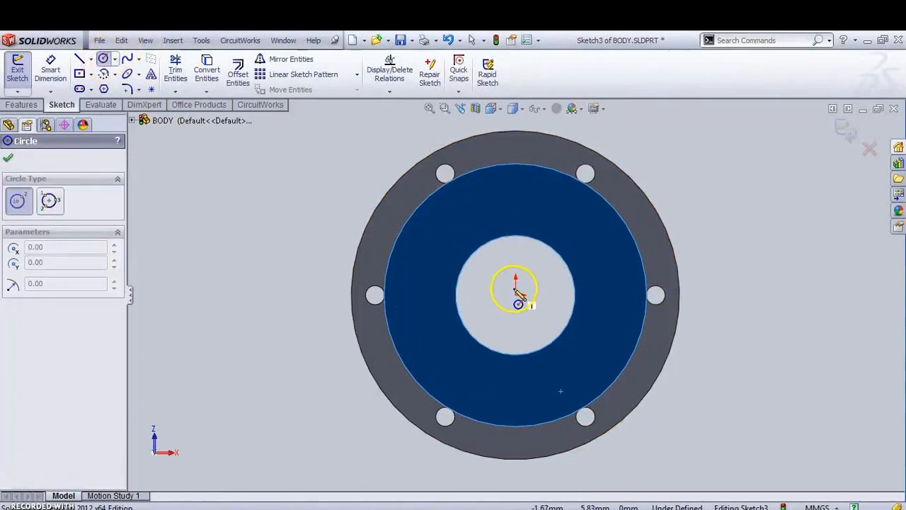
click(514, 199)
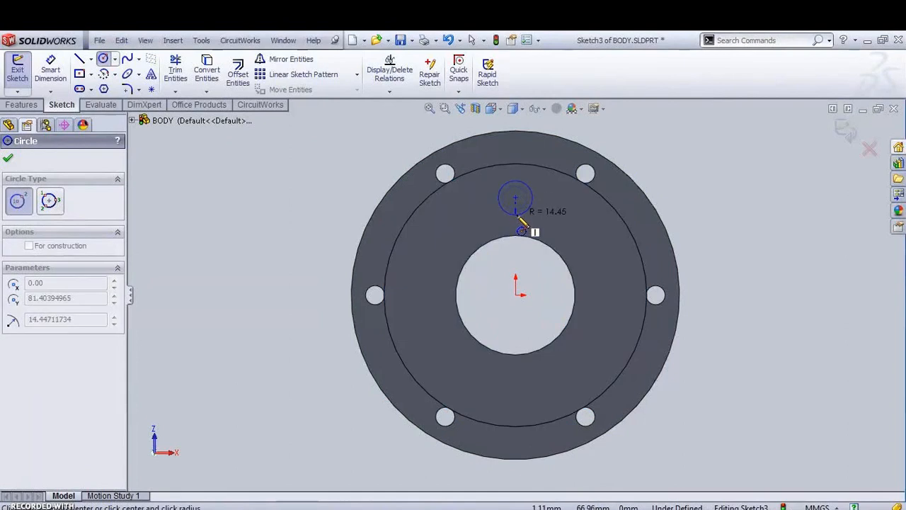
click(517, 214)
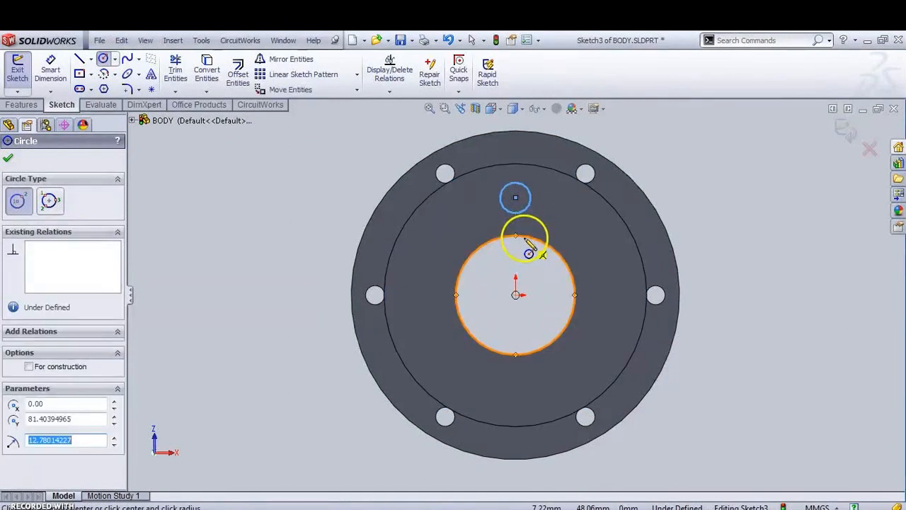
Dimension the new circle's diameter as 15 mm
click(54, 73)
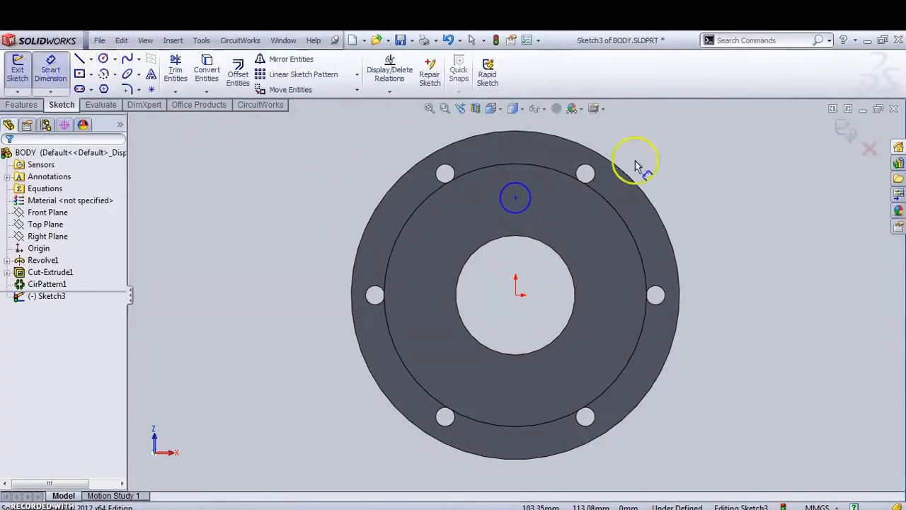
click(530, 197)
click(549, 201)
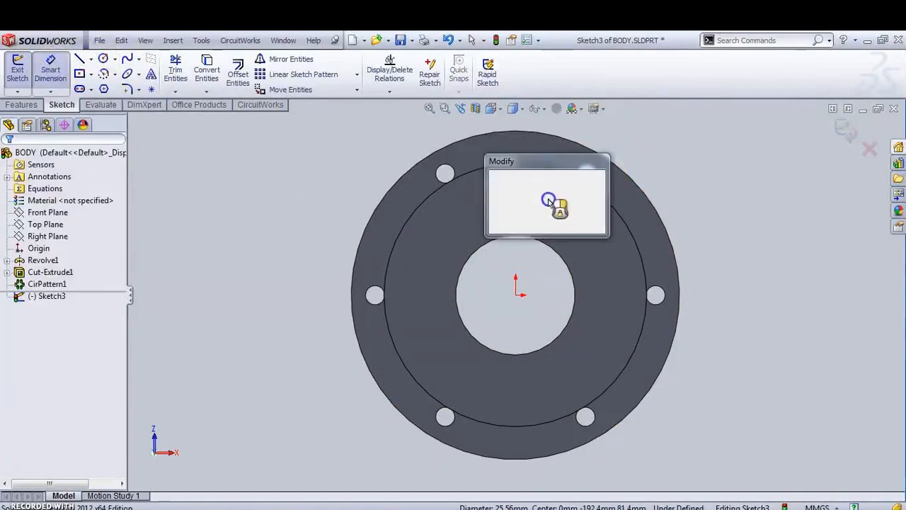
text(15)
key(Return)
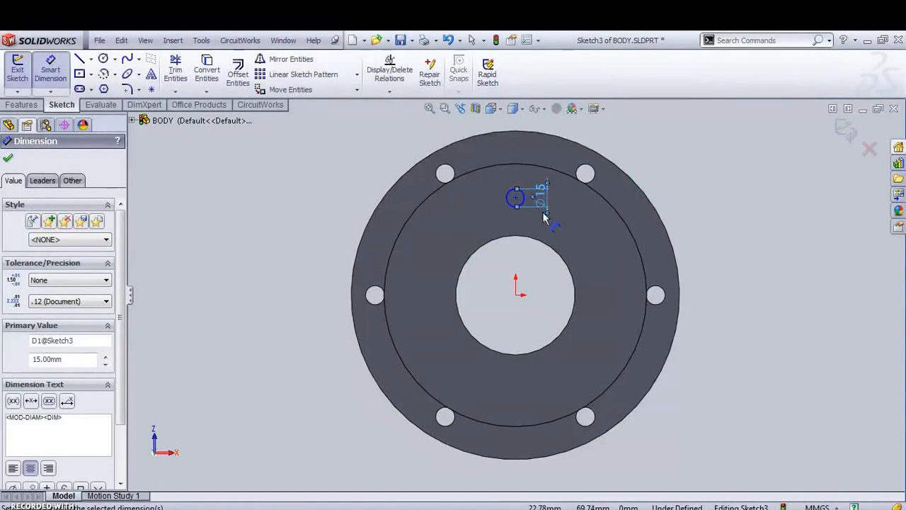
Dimension the circle's centre 78 mm from the origin, consulting the body's hole callout in Adobe Acrobat Reader, and close the sketch
click(515, 198)
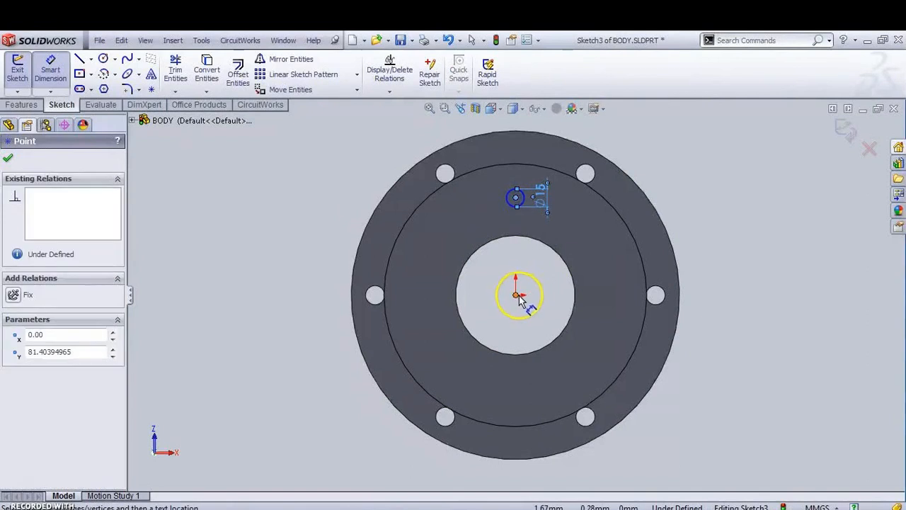
click(519, 296)
click(480, 257)
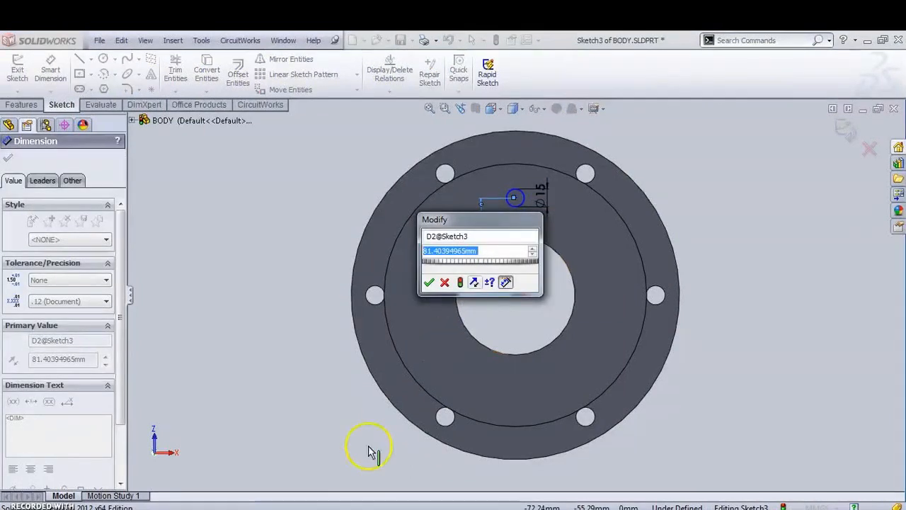
click(329, 509)
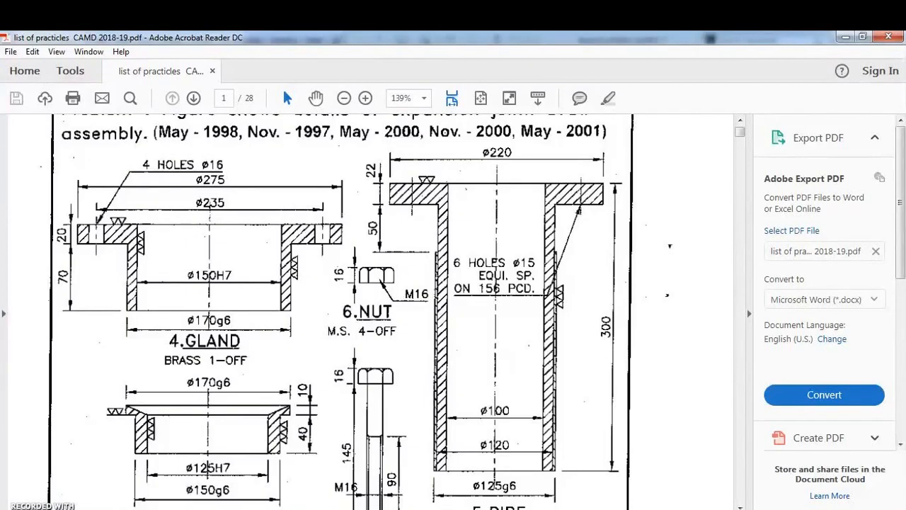
scroll(379, 403, down, 15)
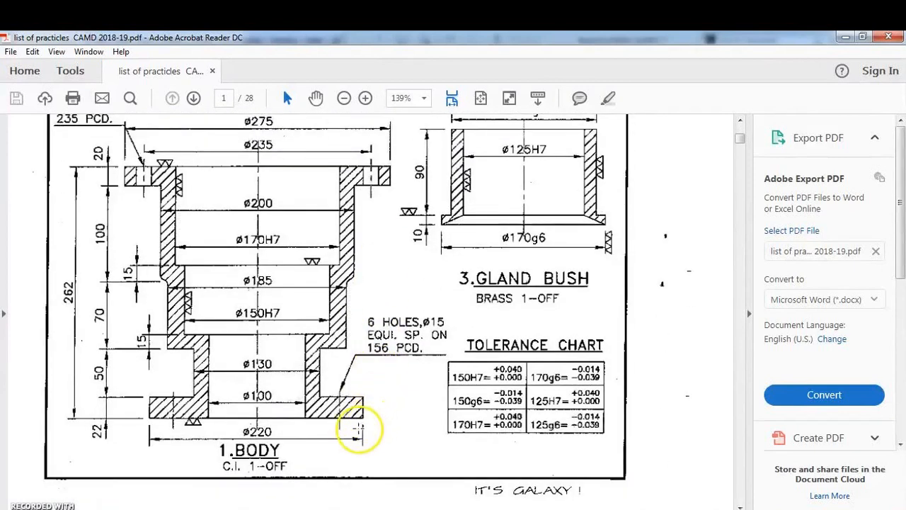
click(344, 509)
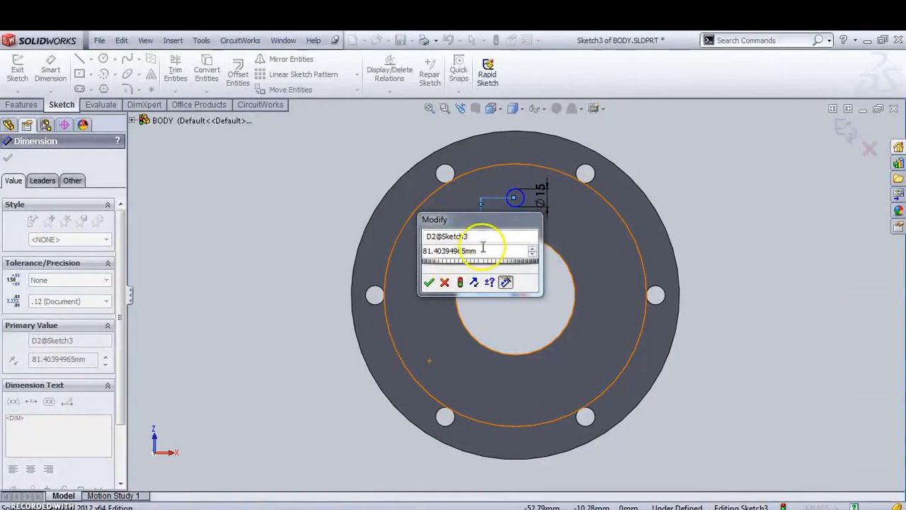
click(406, 253)
text(78)
key(Return)
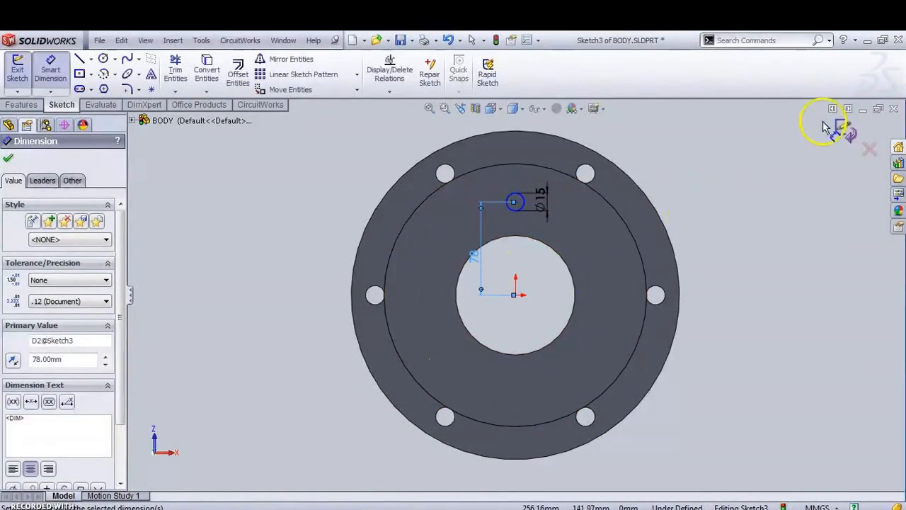
click(843, 131)
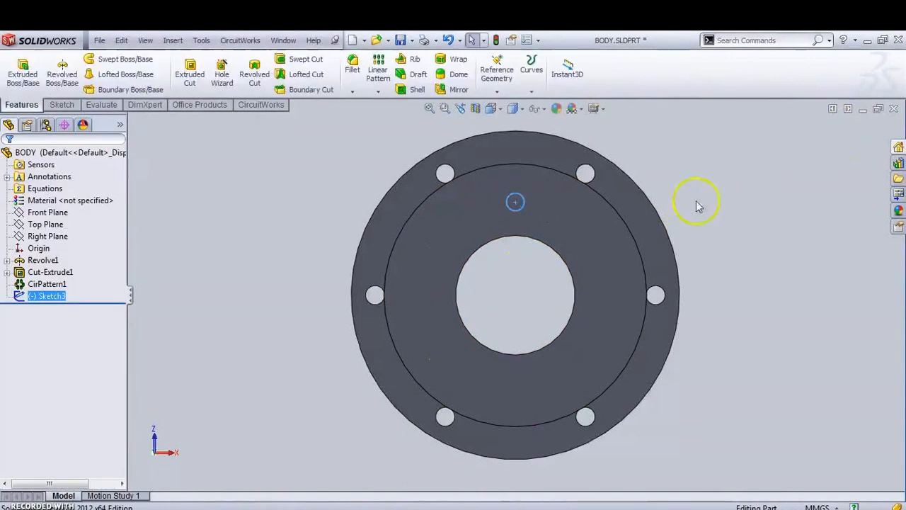
Make an extruded cut from the 15 mm circle using the Through All end condition
click(189, 74)
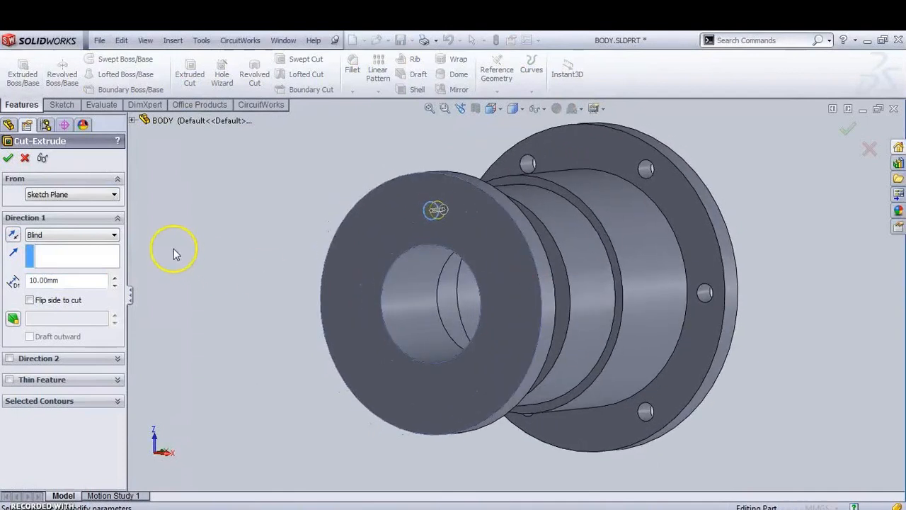
click(114, 237)
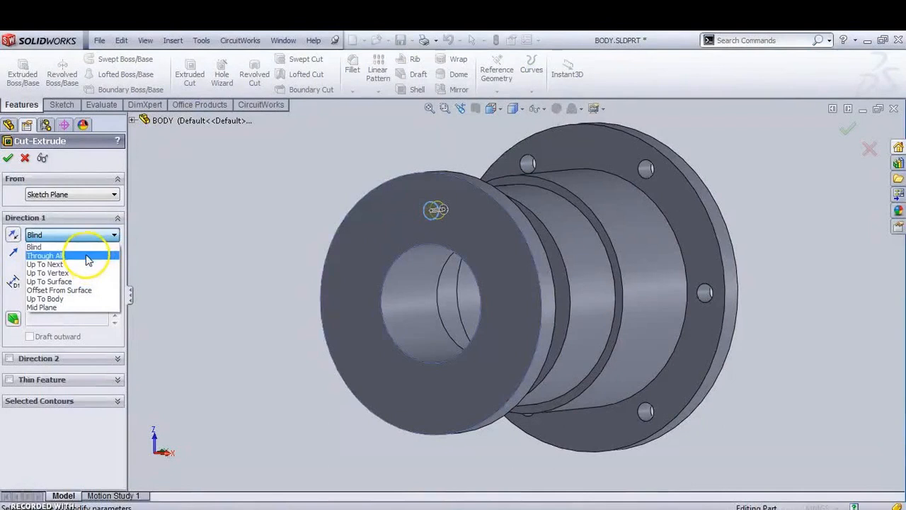
click(87, 257)
middle_drag(443, 194, 378, 222)
click(9, 158)
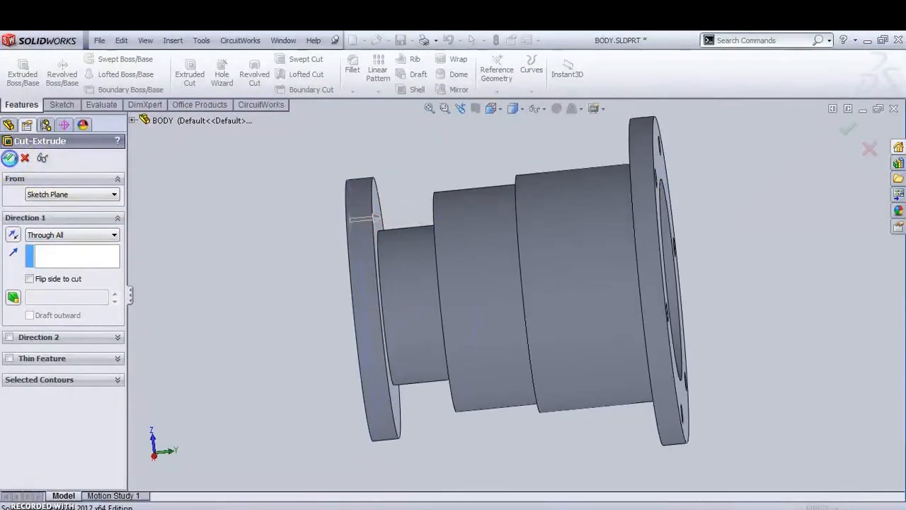
Inspect the 15 mm hole's cut inside the body and change its end condition to Up To Next
middle_drag(427, 240, 558, 261)
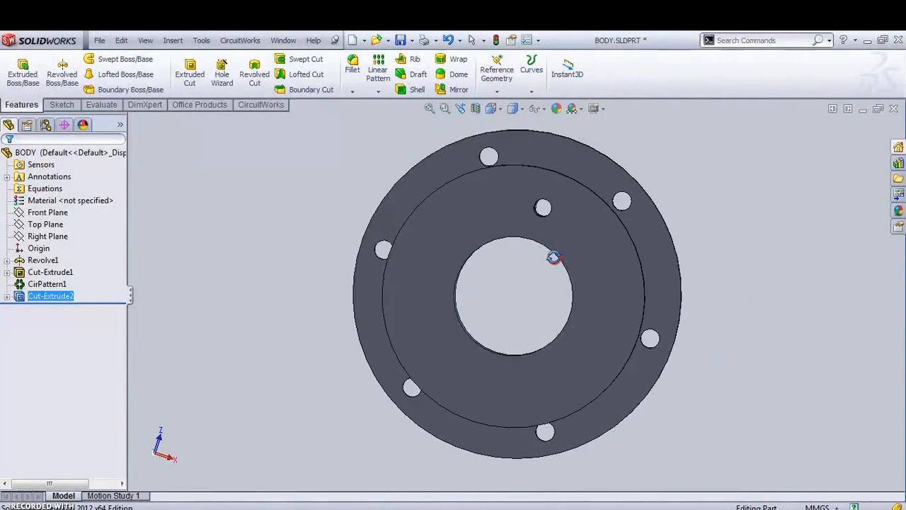
middle_drag(553, 257, 401, 253)
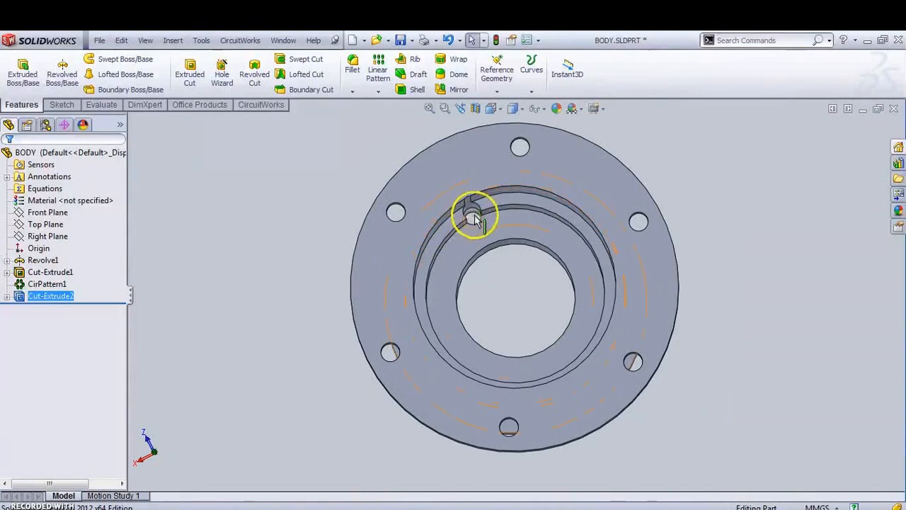
scroll(469, 218, down, 5)
scroll(474, 222, up, 2)
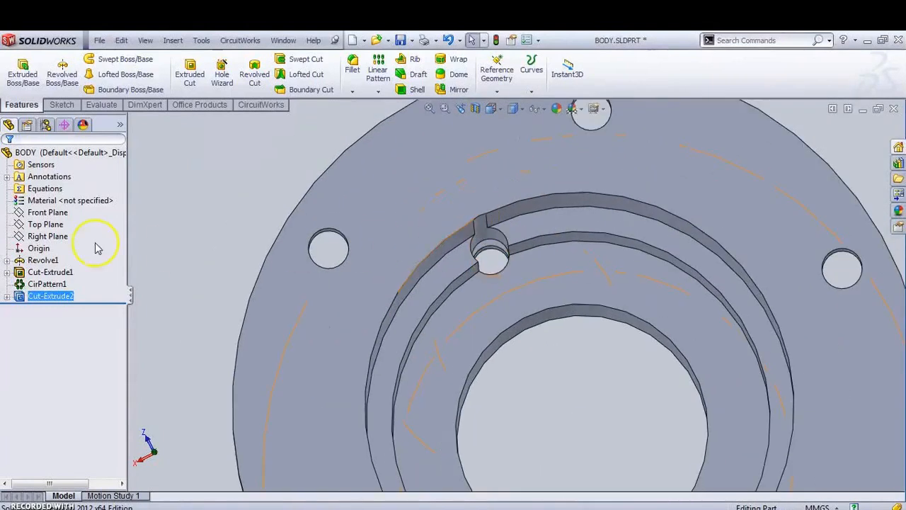
click(44, 296)
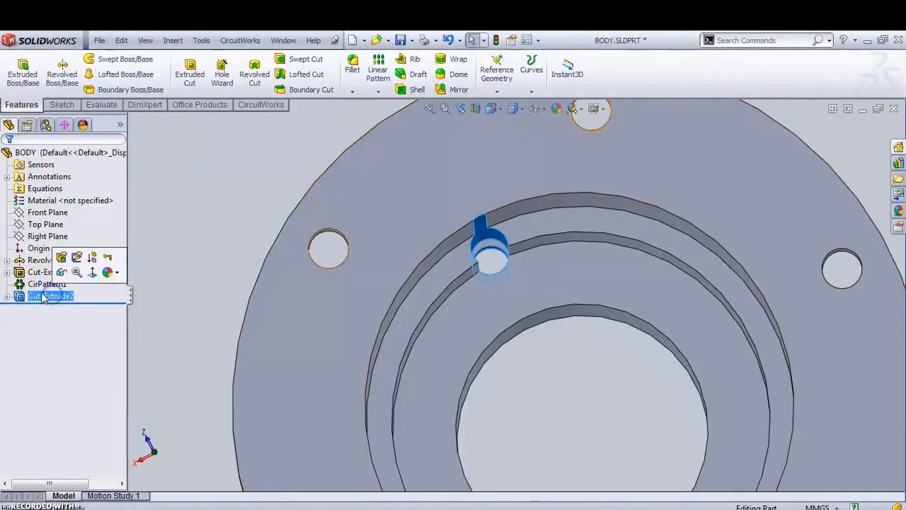
click(62, 261)
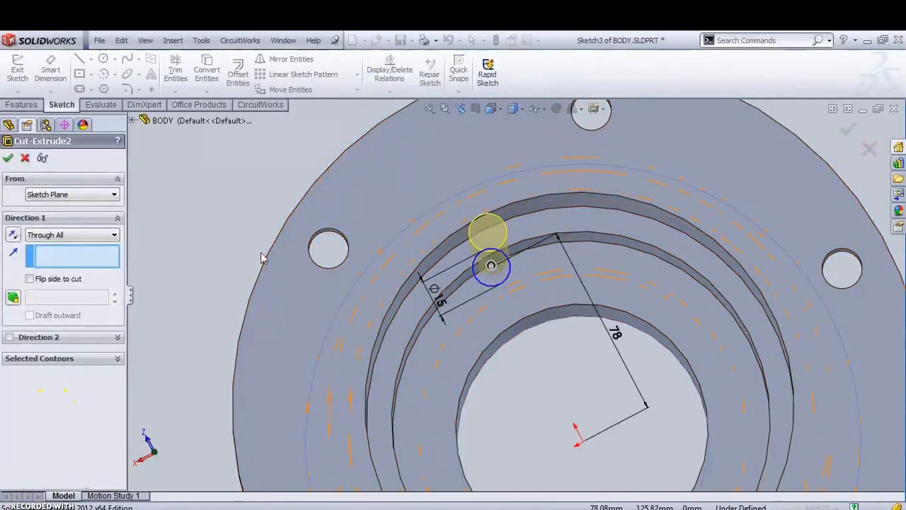
click(111, 235)
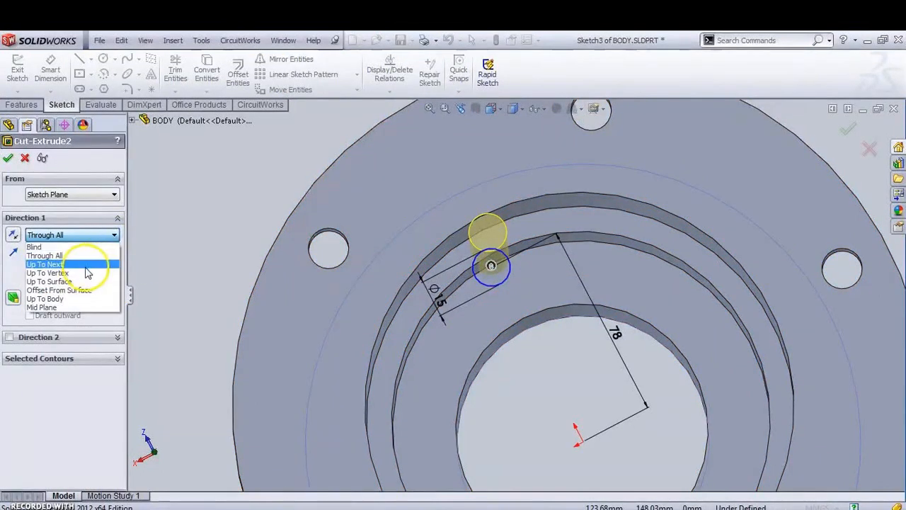
click(45, 264)
click(7, 158)
Create a circular pattern of the 15 mm hole with 6 equally spaced instances over 360°, using the bore's edge as reference
middle_drag(442, 274, 467, 293)
scroll(148, 385, up, 6)
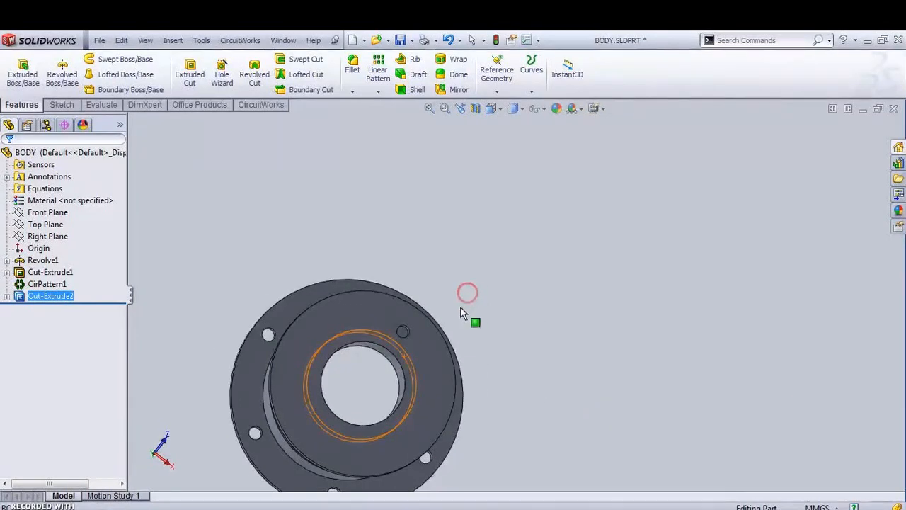
click(381, 83)
click(25, 157)
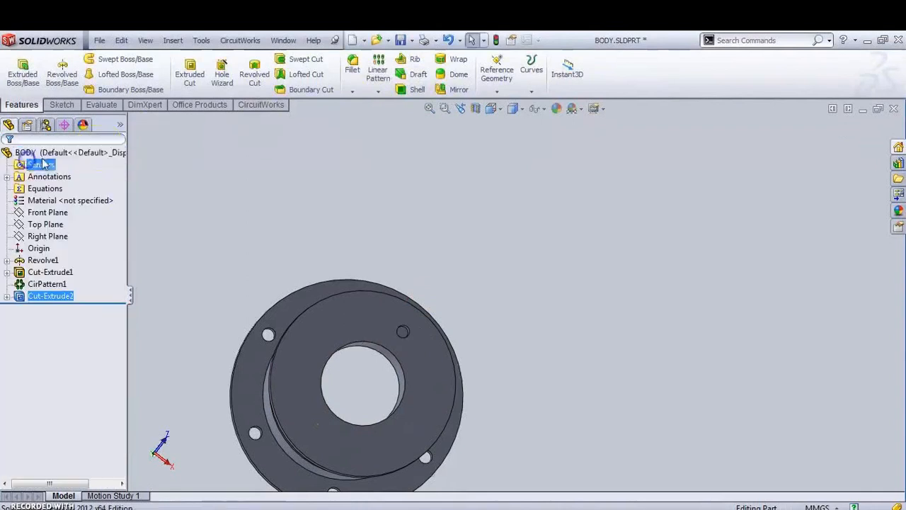
click(378, 91)
click(396, 118)
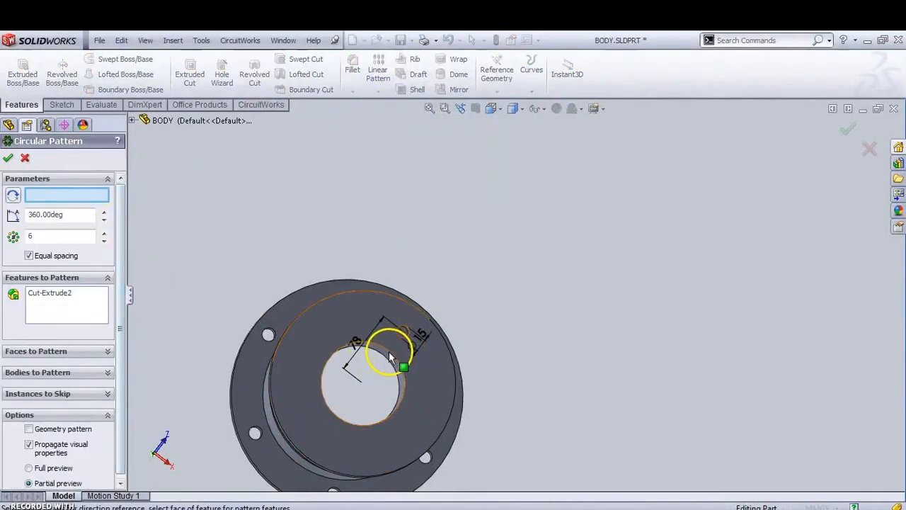
click(393, 359)
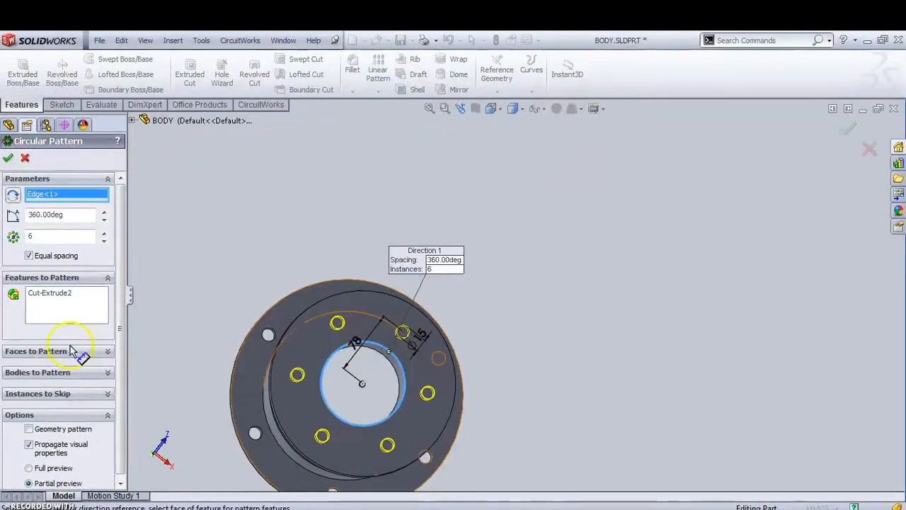
click(8, 159)
Inspect the body's interior in a section view cut on the Front Plane, seen from the front, and turn the section off
middle_drag(330, 364, 427, 477)
click(475, 109)
middle_drag(353, 218, 315, 242)
click(493, 113)
click(551, 162)
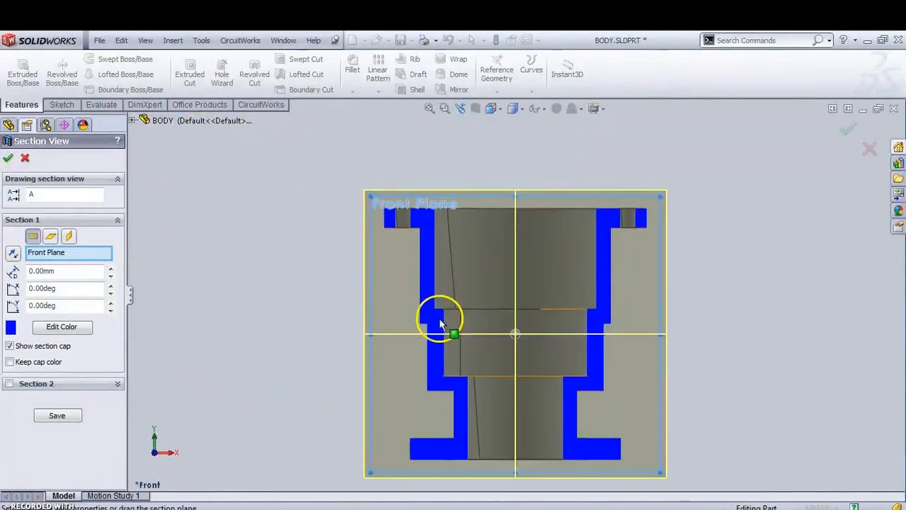
scroll(415, 198, down, 5)
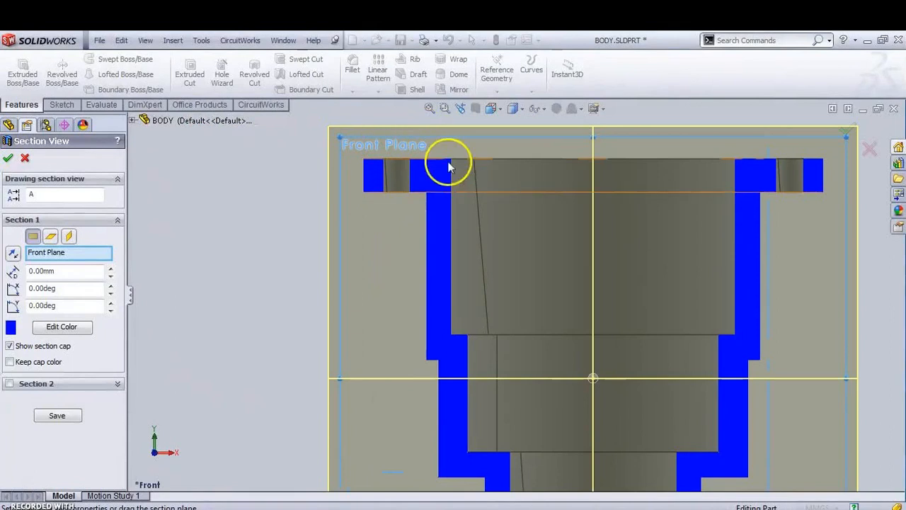
scroll(513, 297, up, 3)
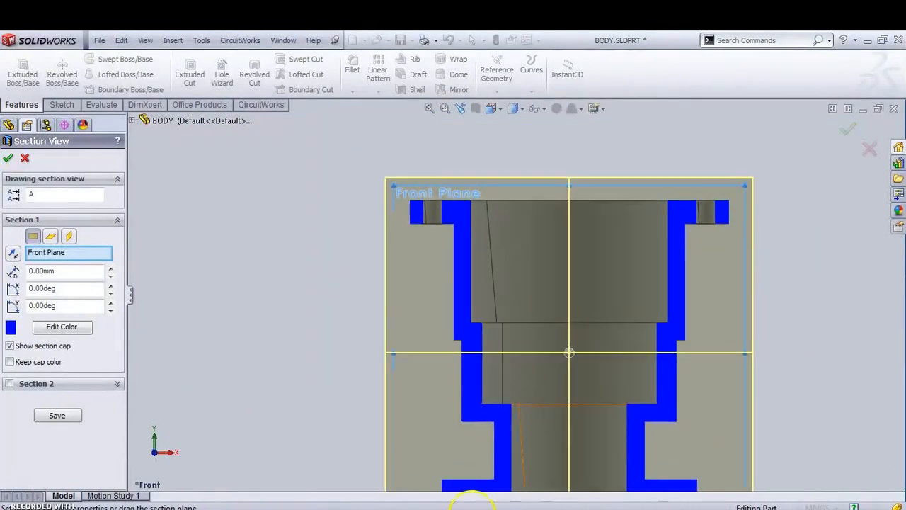
scroll(516, 311, up, 3)
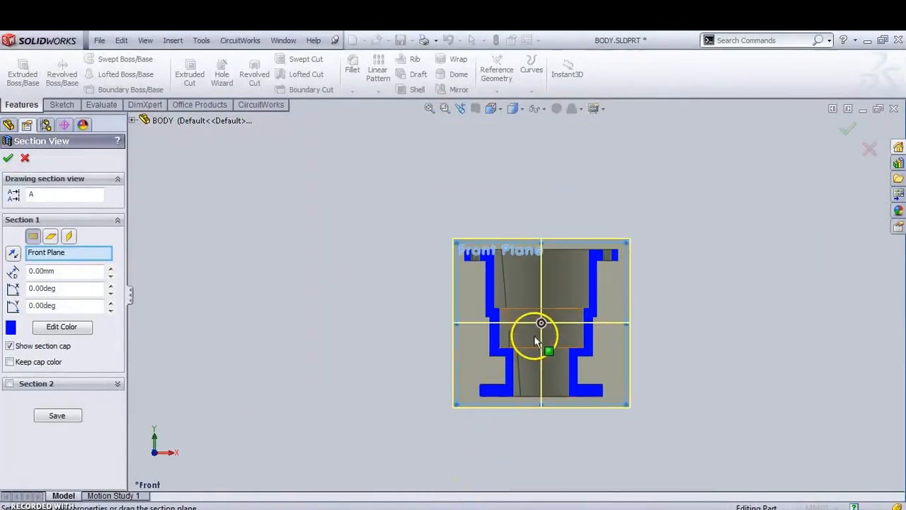
middle_drag(534, 311, 556, 340)
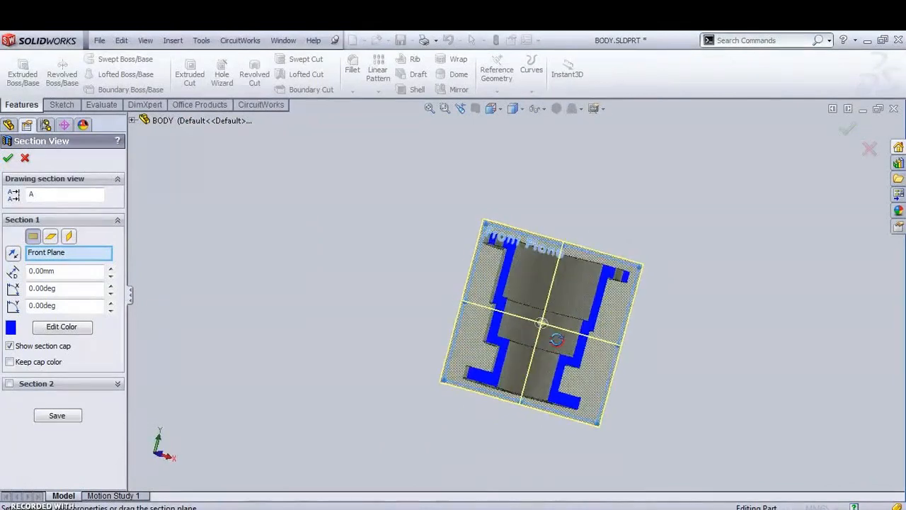
click(847, 132)
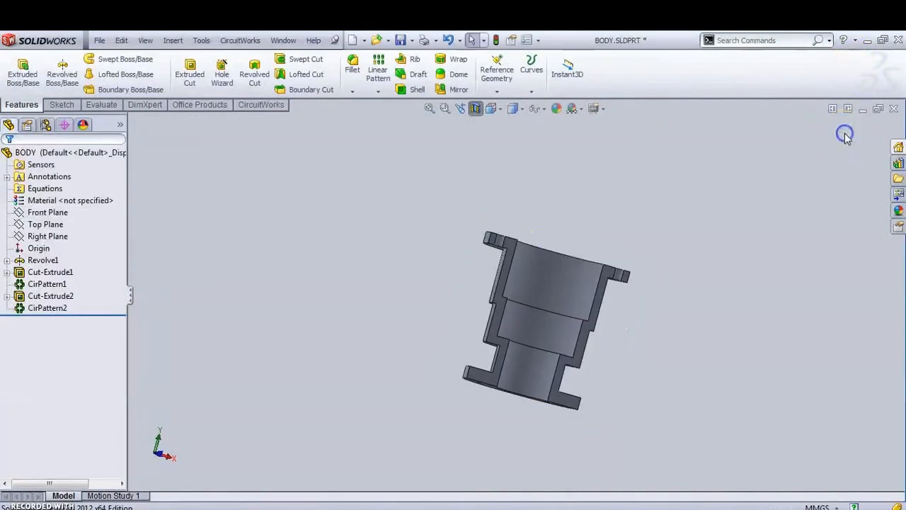
click(475, 109)
Save the BODY part and close its document
click(99, 41)
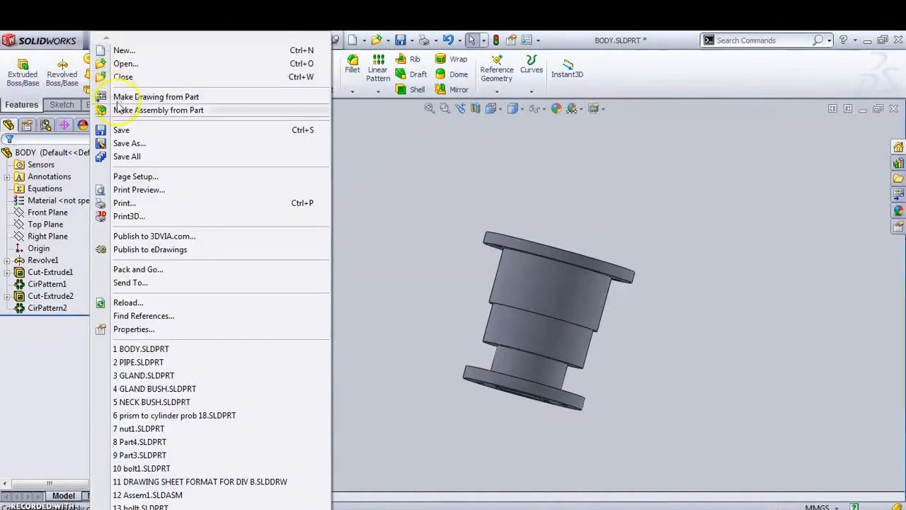
click(118, 129)
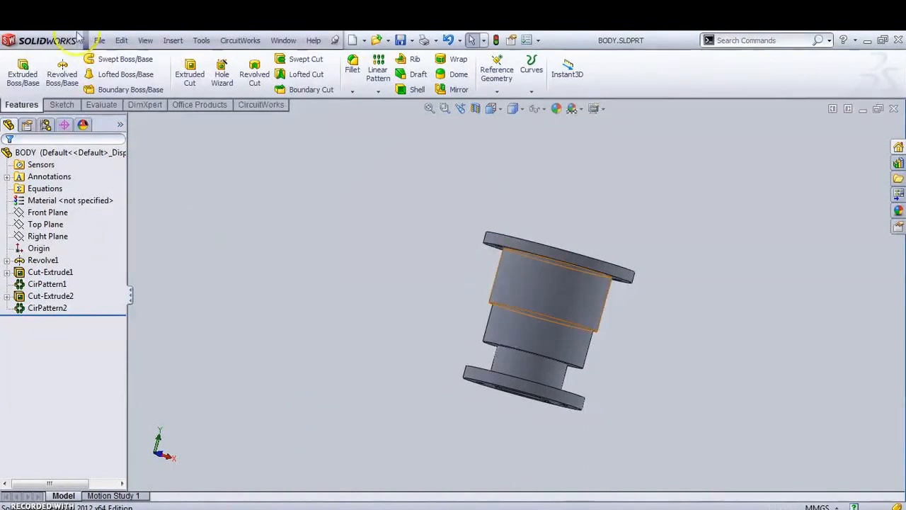
click(100, 40)
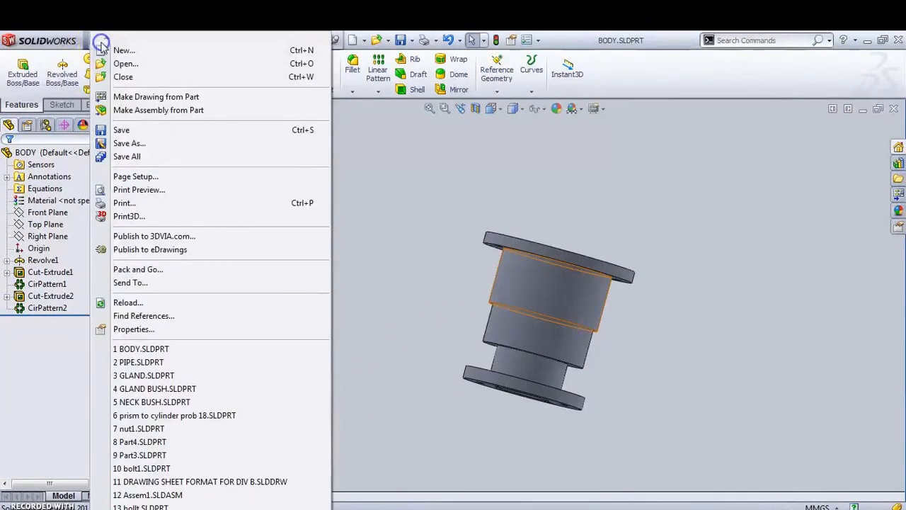
click(122, 129)
middle_drag(724, 178, 610, 113)
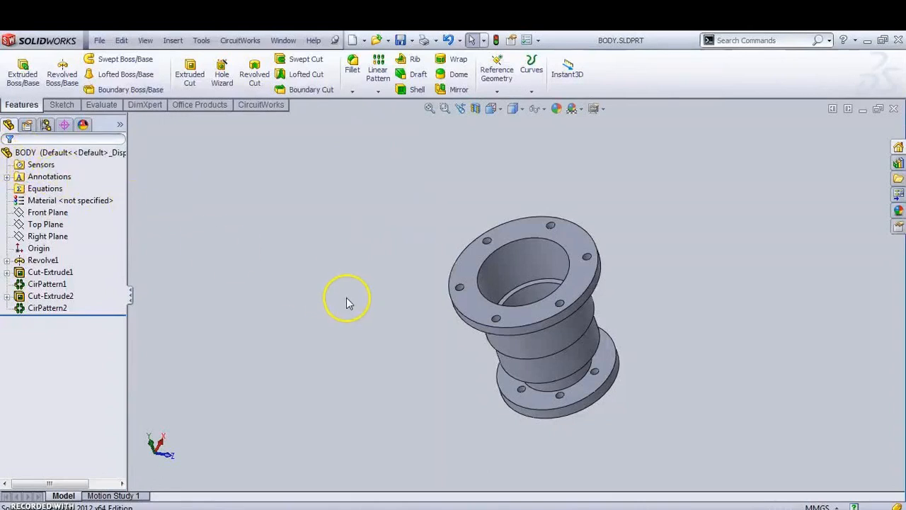
click(893, 111)
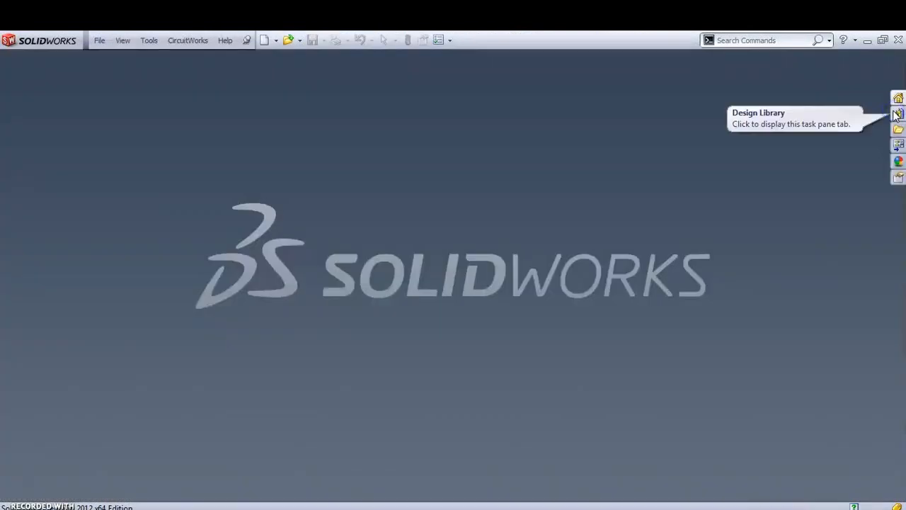
Create a new part document
click(97, 43)
click(114, 57)
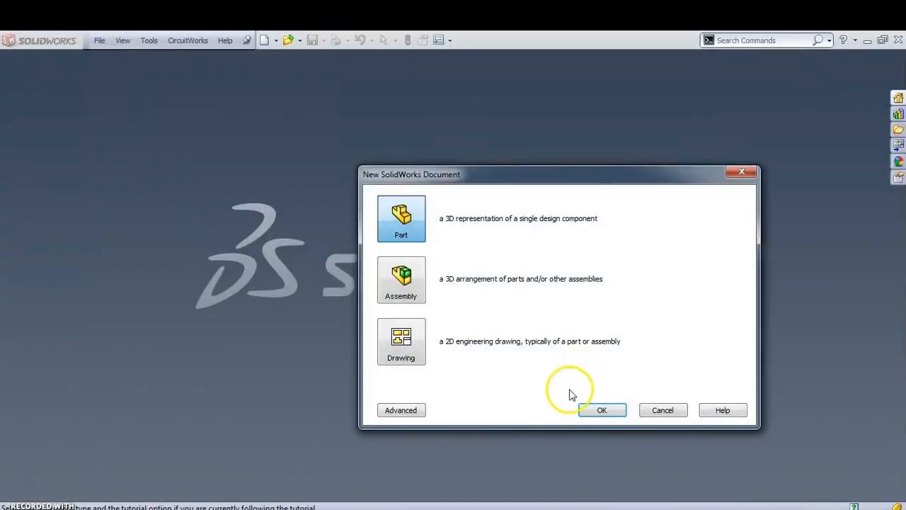
click(602, 410)
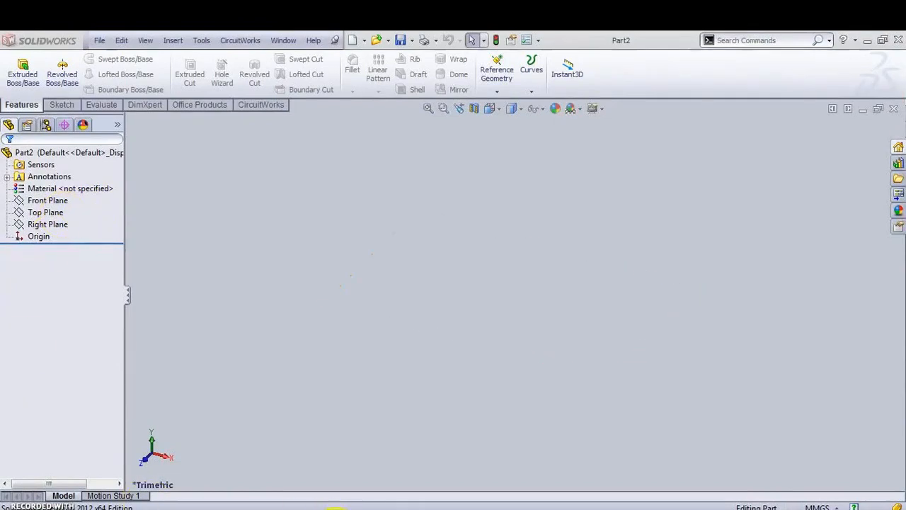
Switch to Adobe Acrobat Reader and examine the bolt and nut dimensions and the bolt's place in the exploded view
click(337, 508)
scroll(394, 305, up, 10)
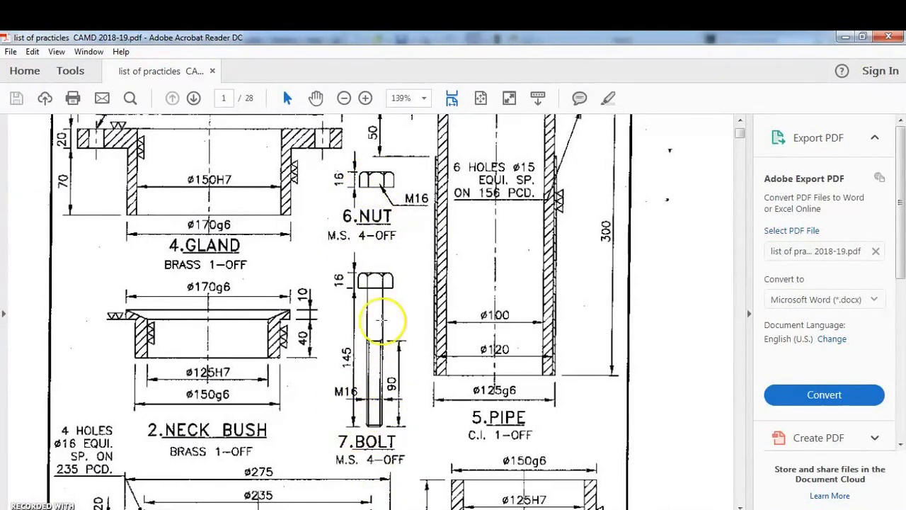
scroll(410, 399, up, 2)
scroll(404, 411, down, 12)
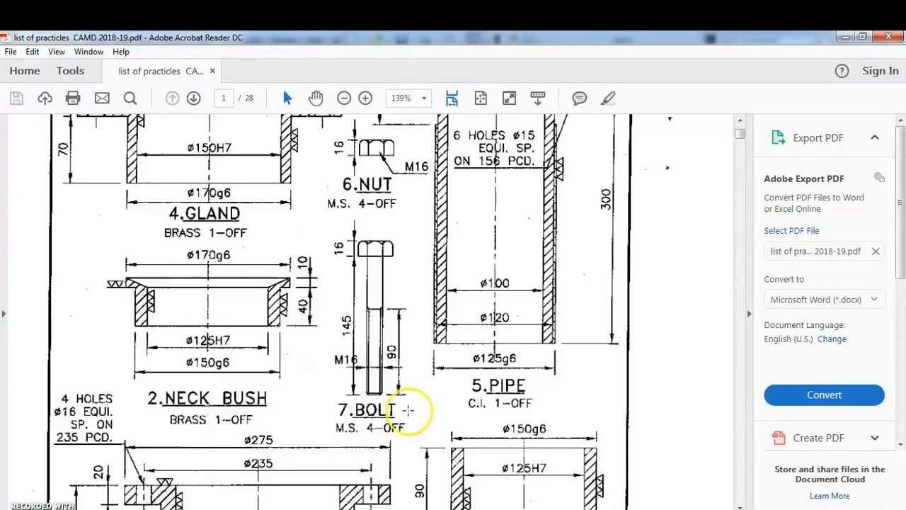
scroll(403, 429, down, 5)
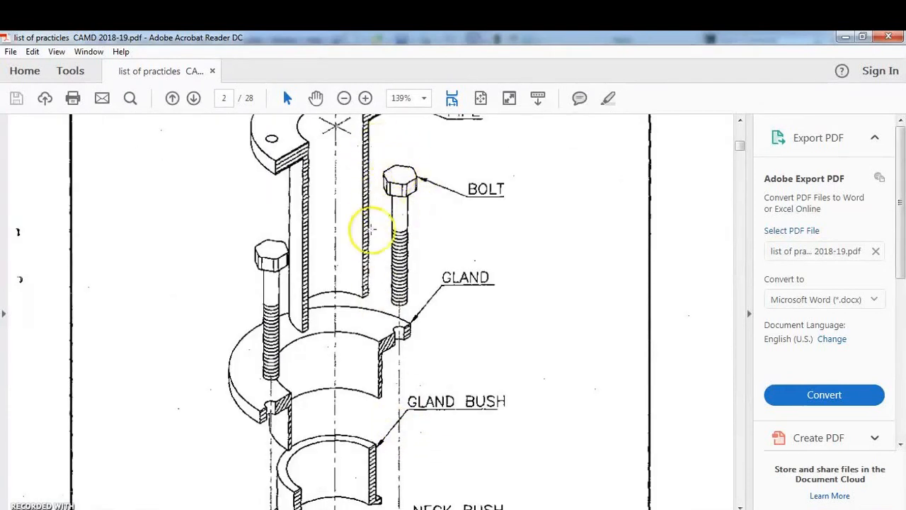
scroll(375, 239, up, 10)
scroll(369, 237, up, 9)
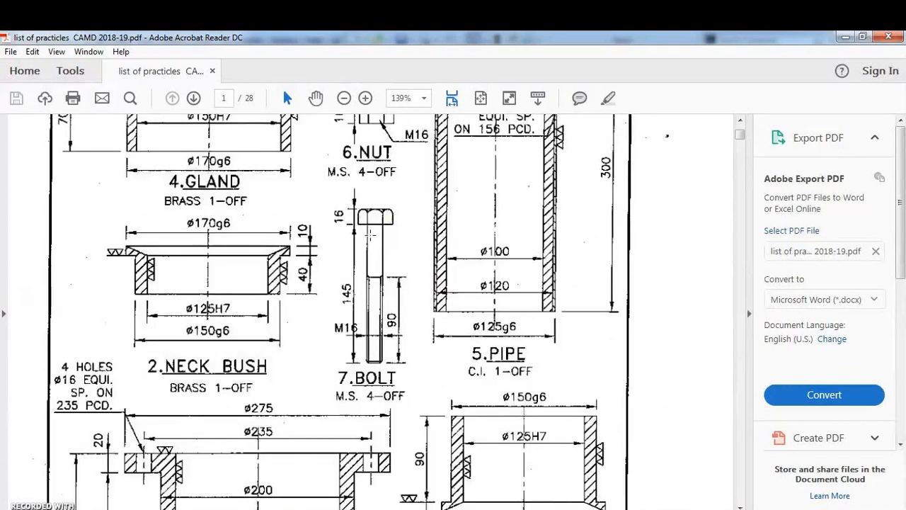
scroll(404, 259, up, 4)
scroll(397, 281, down, 2)
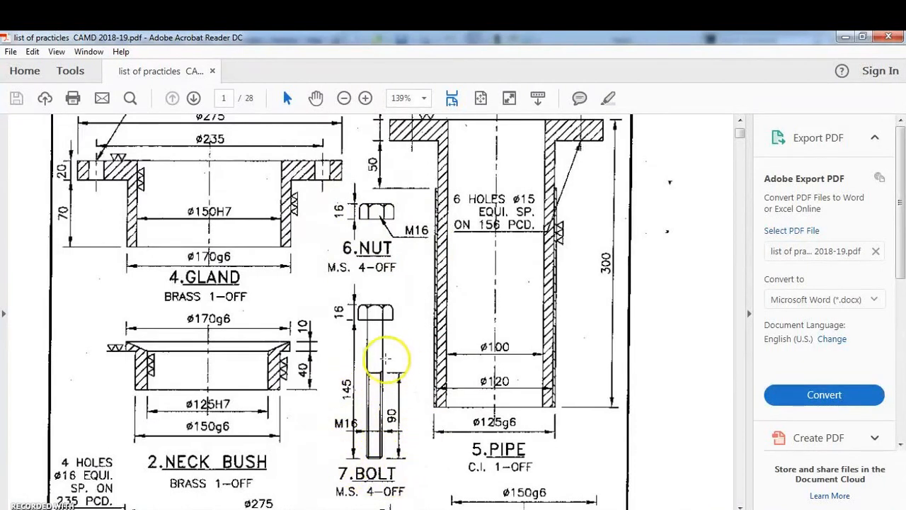
click(842, 39)
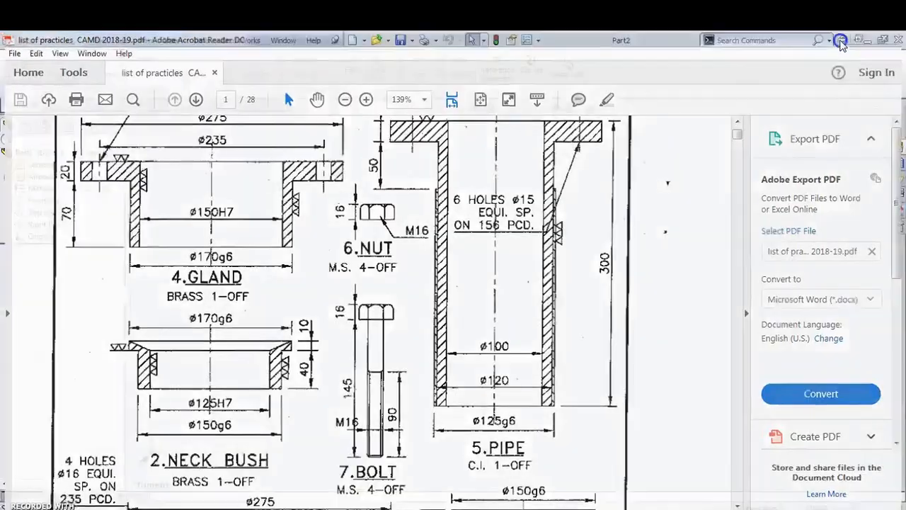
Sketch a hexagon about 135 mm across flats on the Top Plane, centred on the origin
click(37, 211)
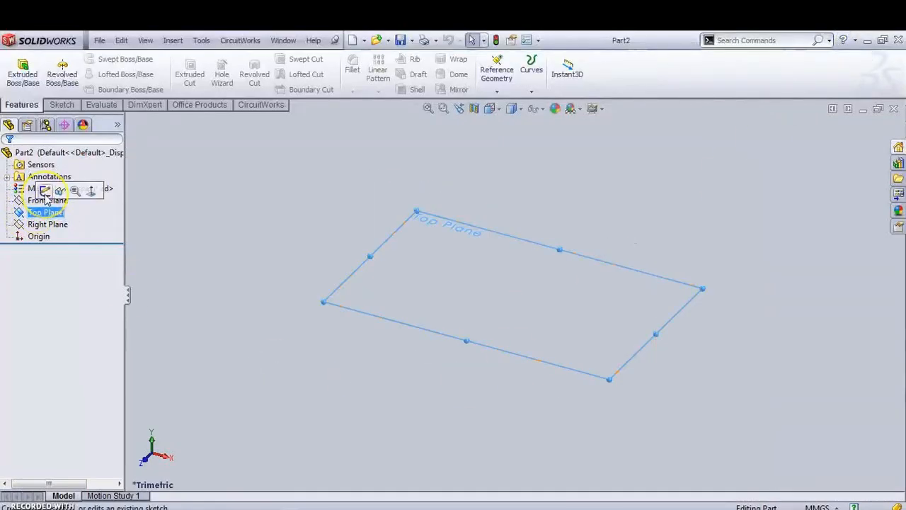
click(45, 192)
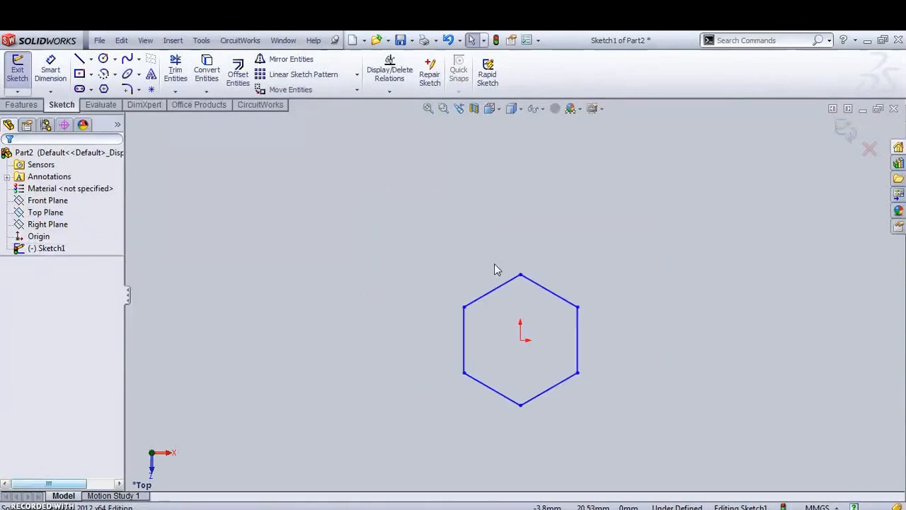
scroll(495, 269, up, 2)
scroll(494, 269, down, 3)
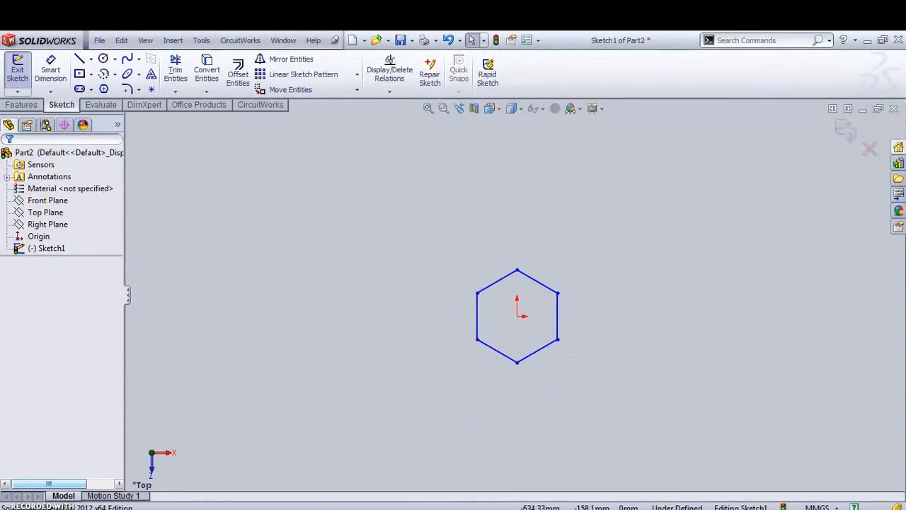
Open Word 2013 and write the formula "Distance between Parallel sides of hexagon = 1.5 D + 3"
key(super)
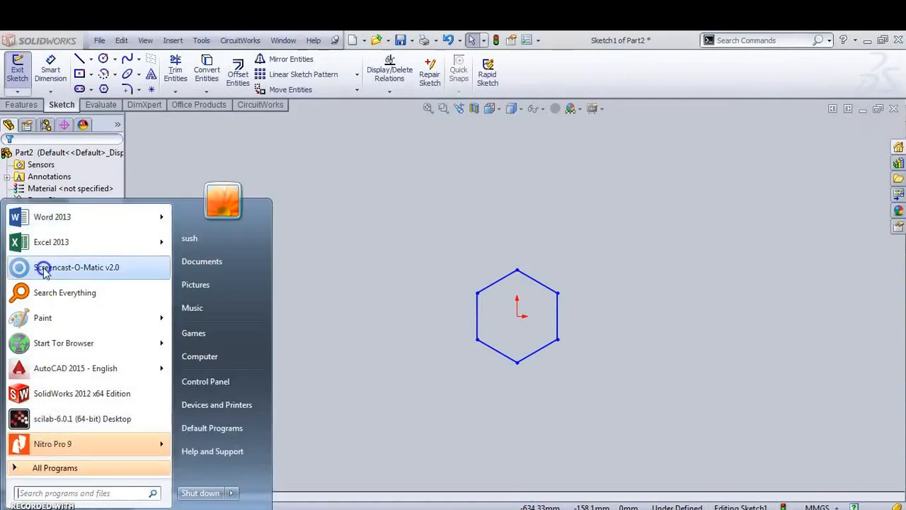
click(60, 220)
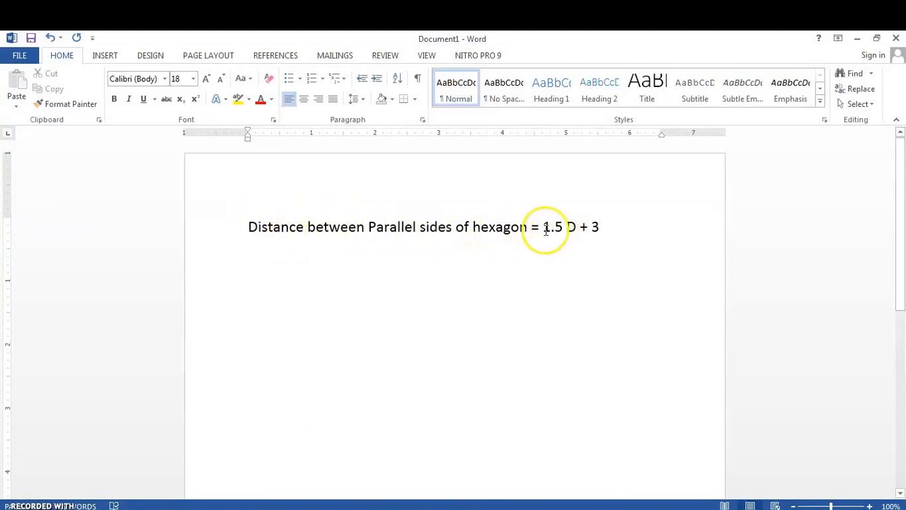
drag(542, 228, 572, 226)
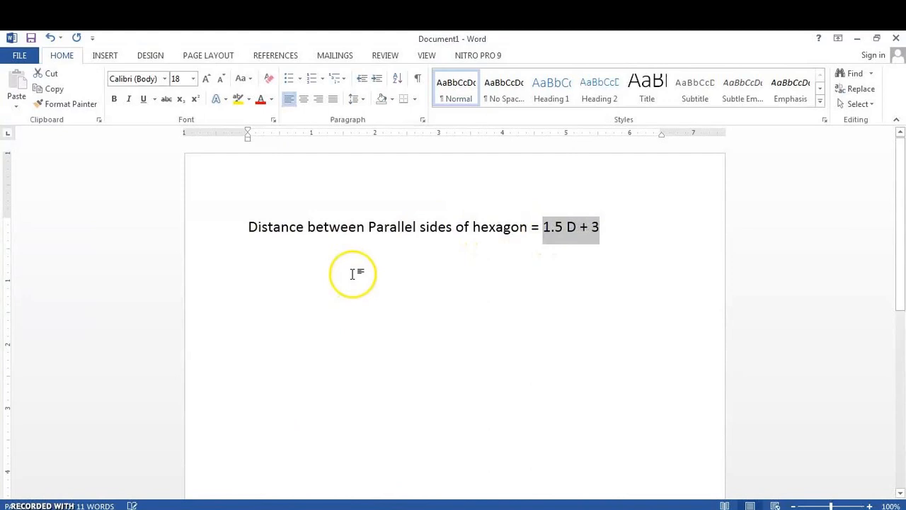
click(356, 263)
click(600, 226)
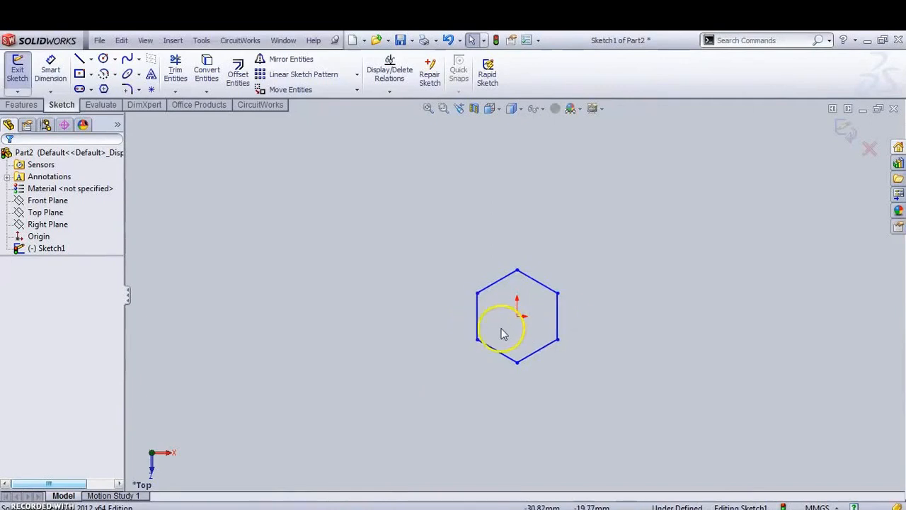
Dimension the distance between the hexagon's two vertical sides as 27 mm and close the sketch
click(50, 68)
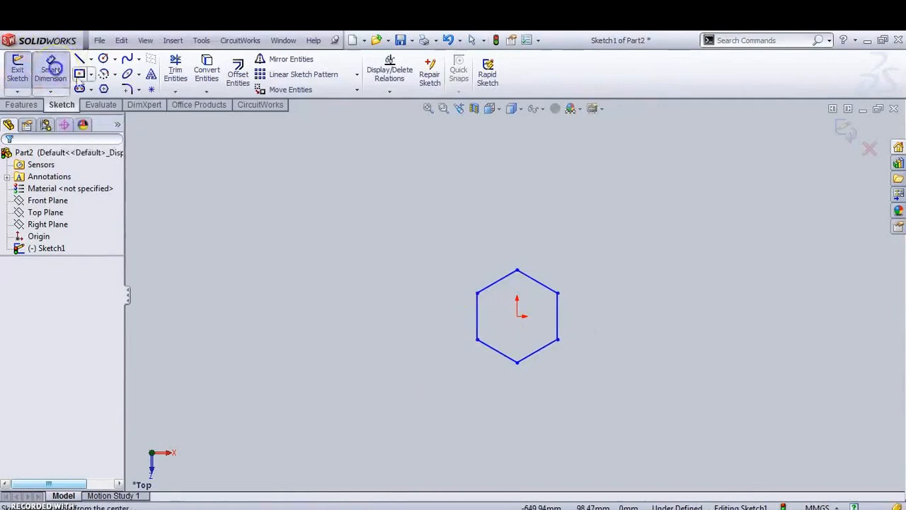
click(477, 316)
click(557, 316)
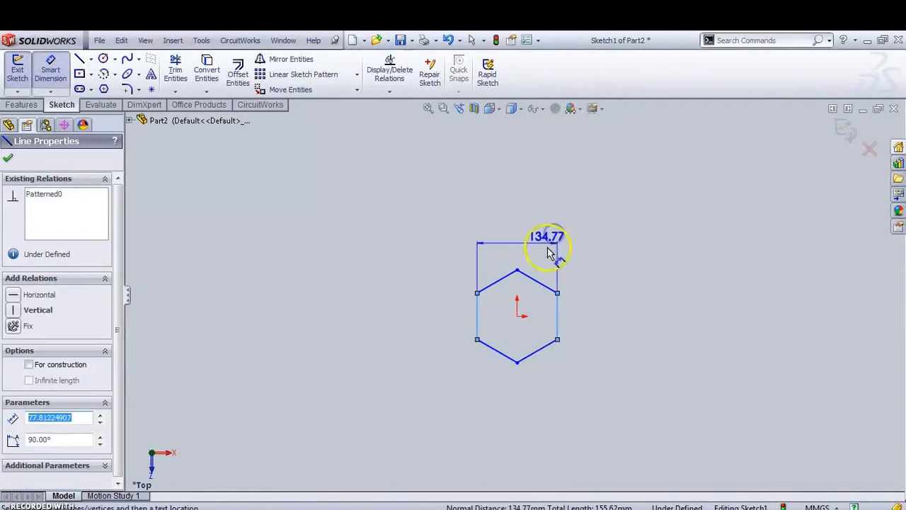
click(549, 239)
text(27)
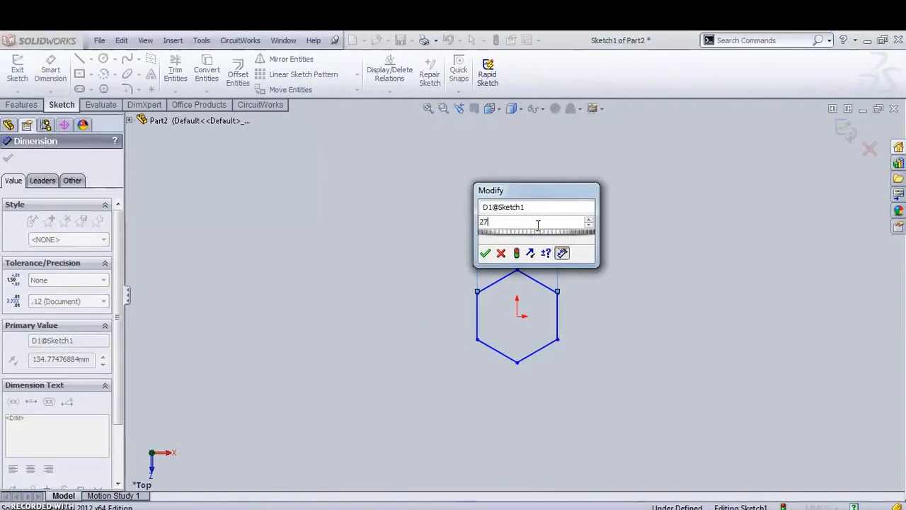
key(Return)
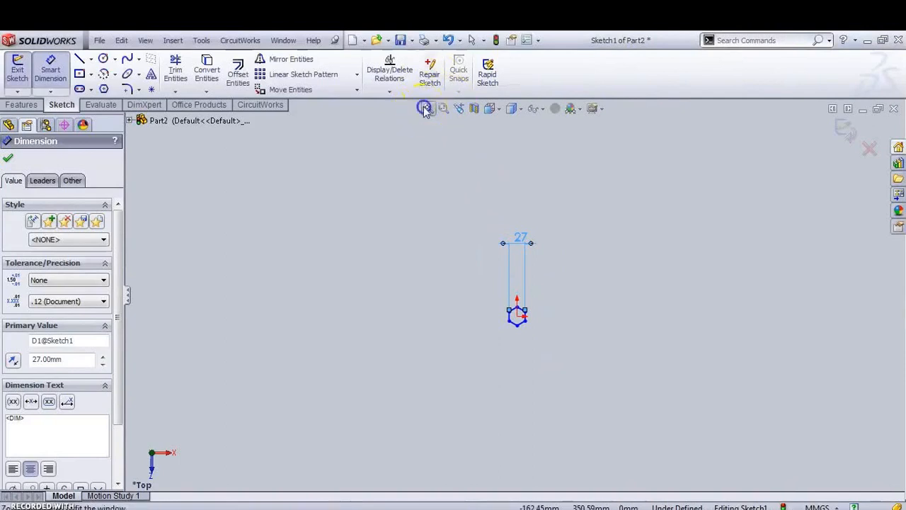
click(426, 109)
scroll(515, 336, down, 3)
scroll(515, 316, up, 4)
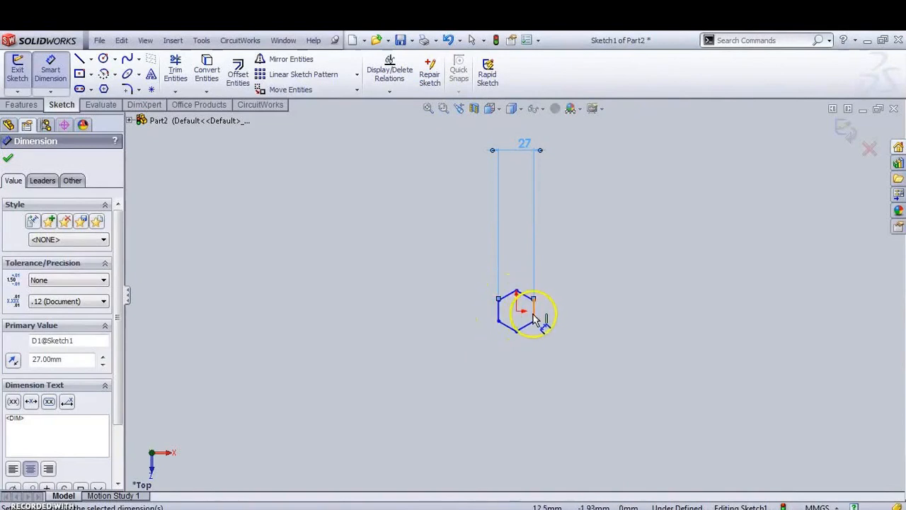
scroll(536, 329, down, 3)
scroll(453, 236, down, 2)
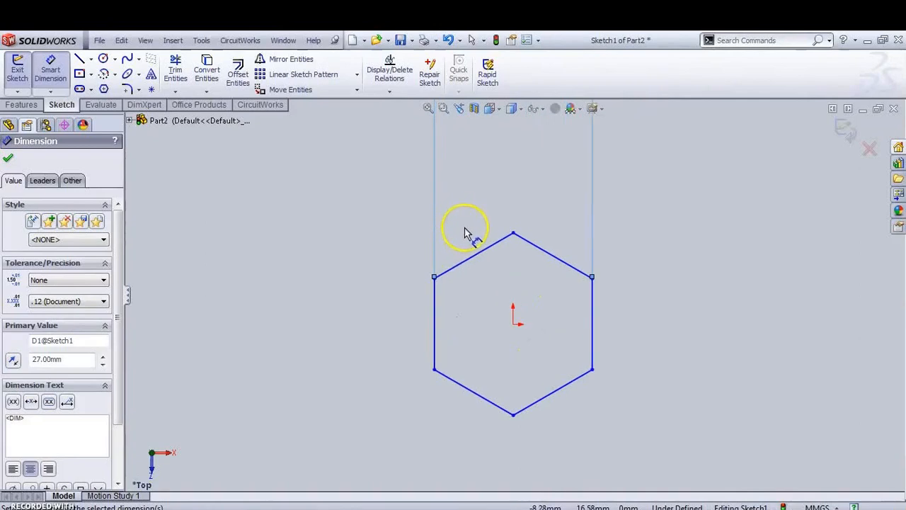
click(842, 133)
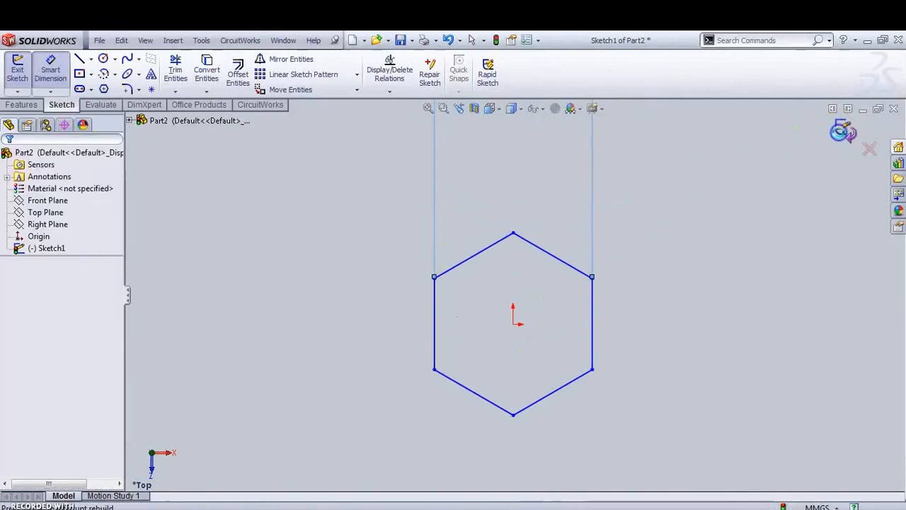
Extrude the hexagon sketch 16 mm with a Mid Plane end condition
mouse_move(628, 194)
middle_down()
mouse_move(593, 205)
mouse_move(619, 198)
middle_up()
click(23, 76)
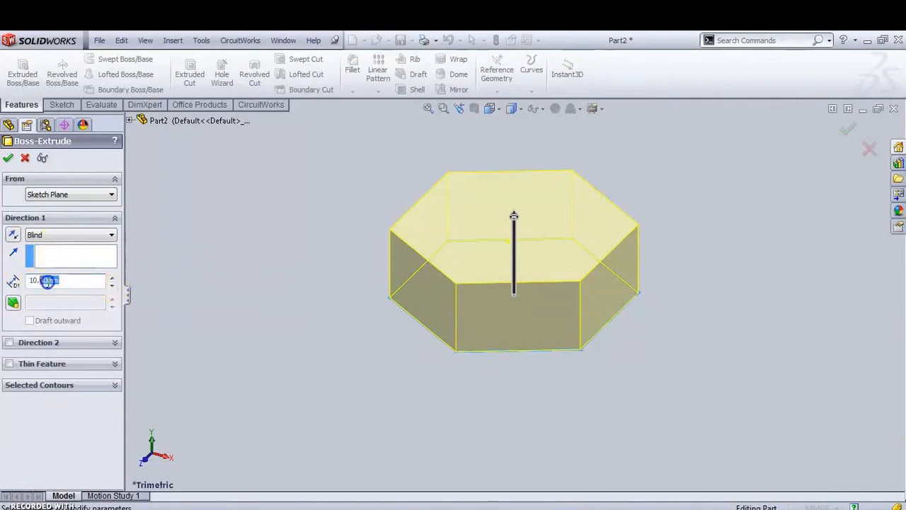
text(20)
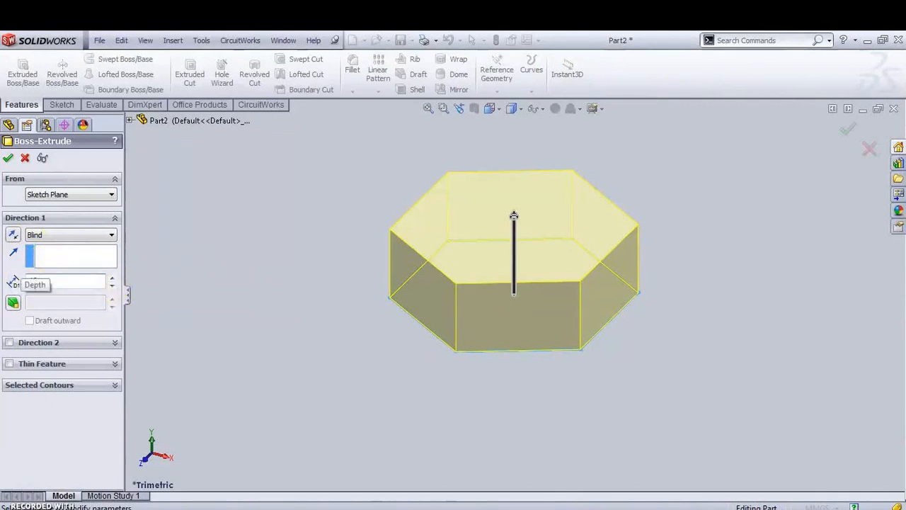
click(39, 238)
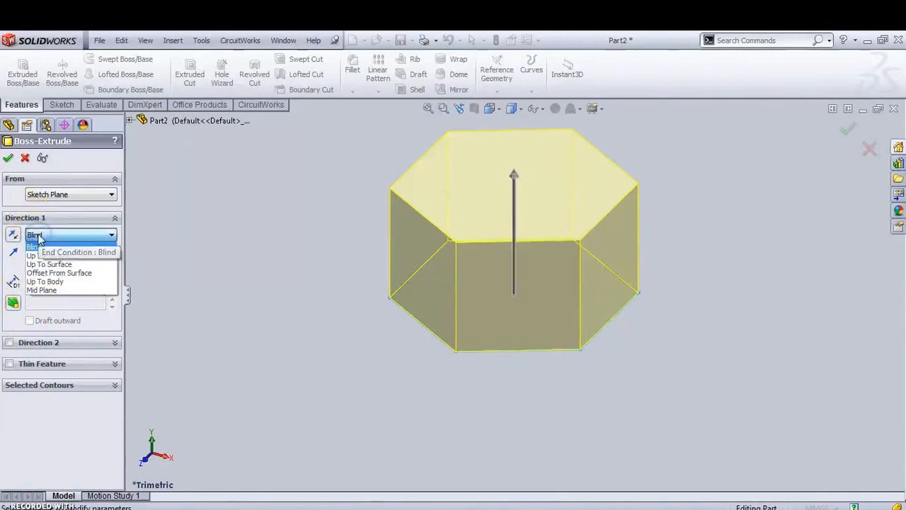
click(41, 290)
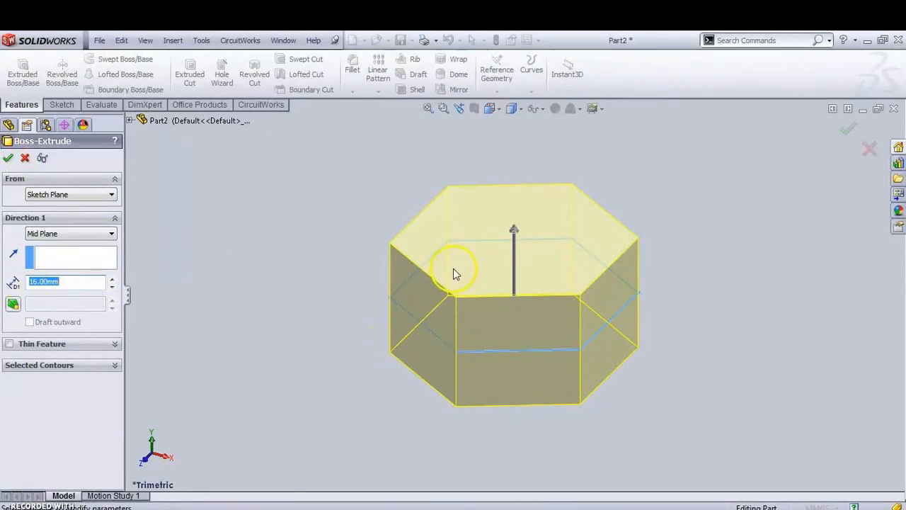
click(9, 159)
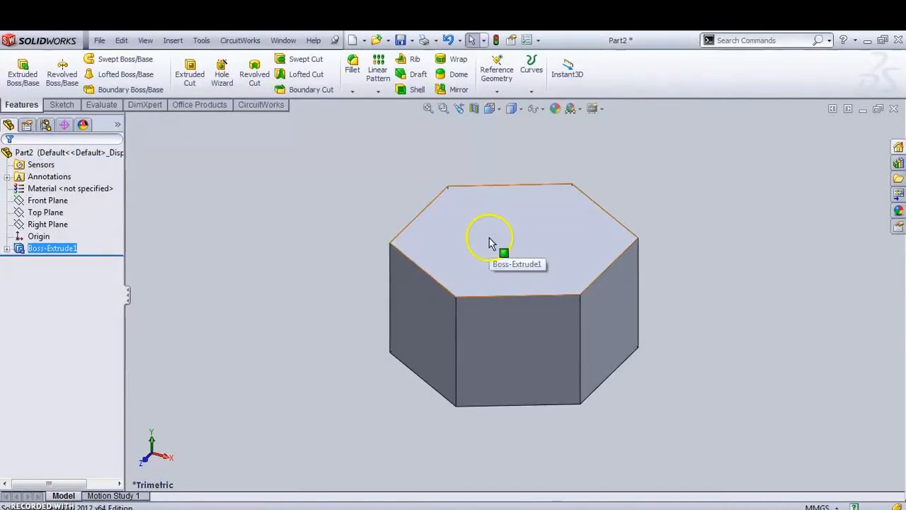
Sketch a circle of 13.5 mm radius on the hexagonal top face, centred on the origin and touching the hexagon's sides, and close the sketch
click(489, 237)
middle_drag(482, 234, 437, 282)
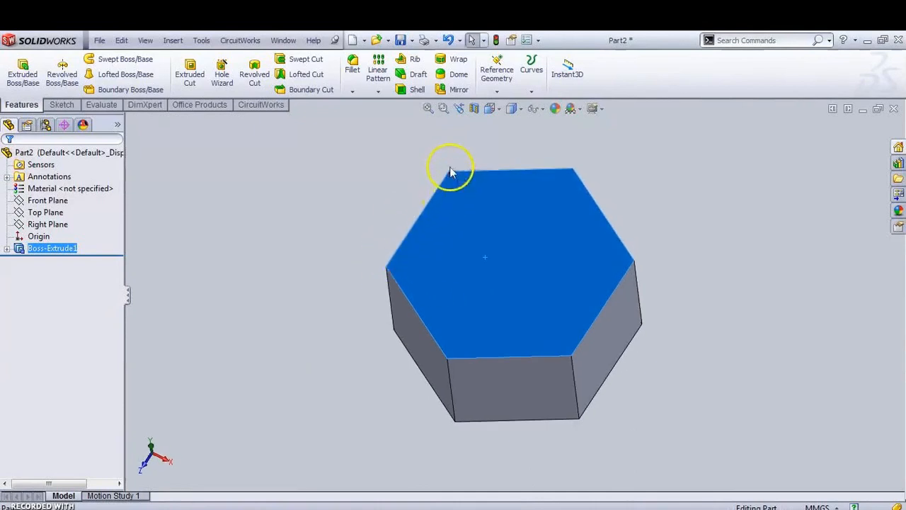
click(491, 265)
click(568, 190)
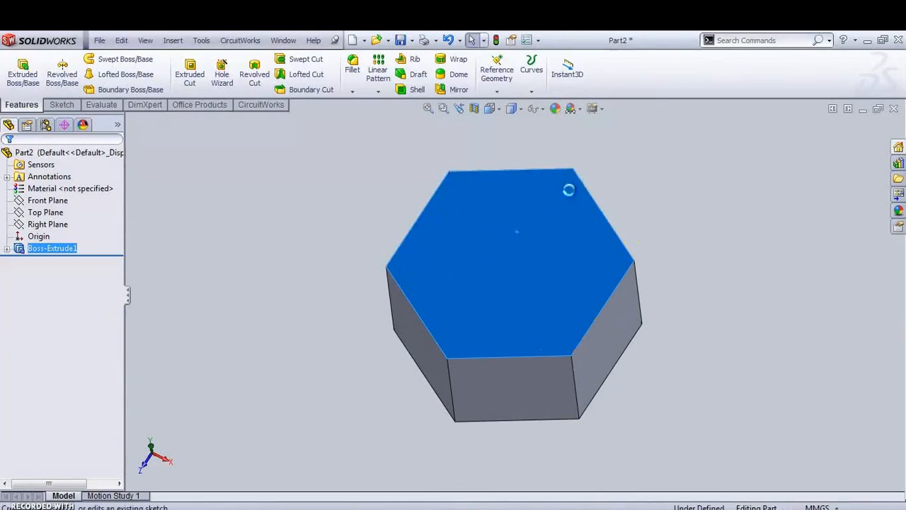
click(491, 108)
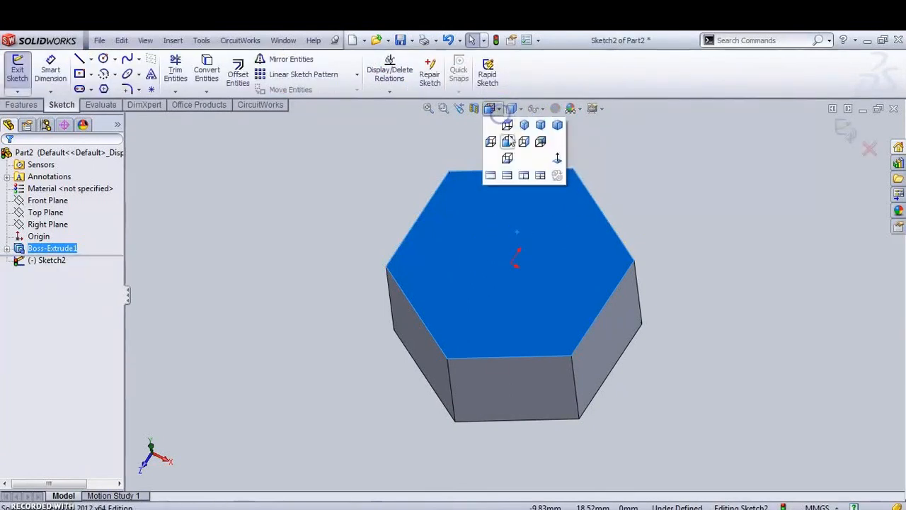
click(558, 159)
click(103, 59)
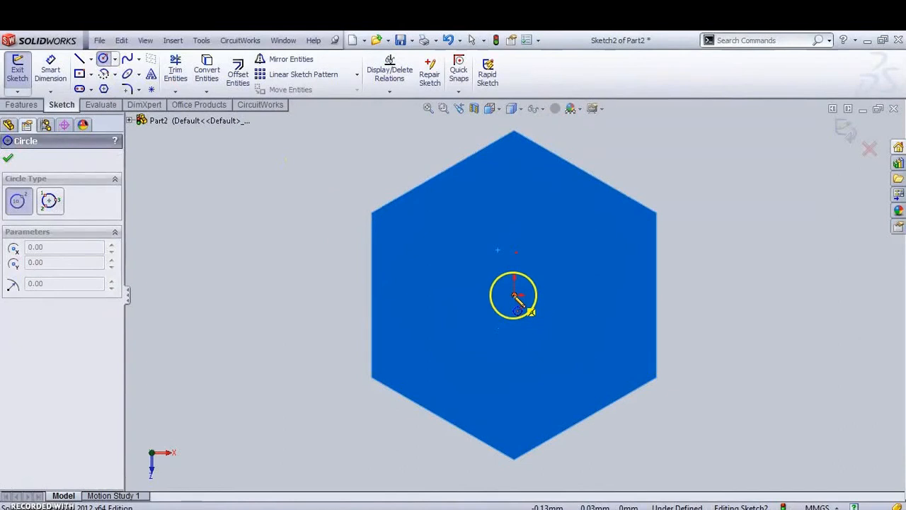
click(514, 294)
click(437, 418)
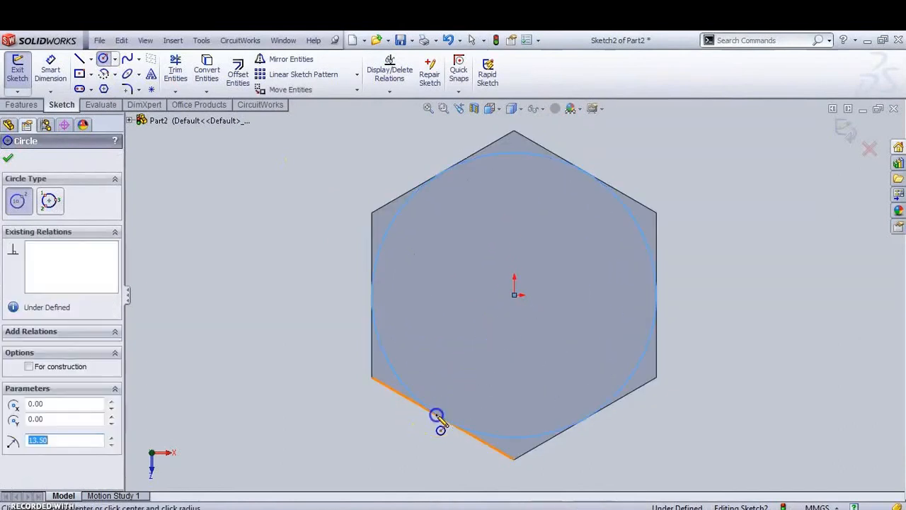
click(846, 131)
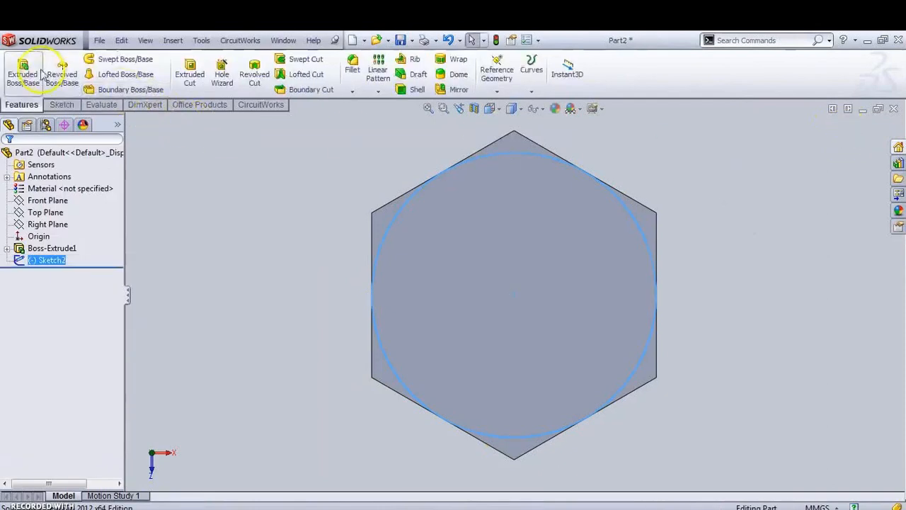
Cut-extrude outside the circle 16 mm deep with the cut side flipped and a 60° draft to chamfer the hexagon's corners
click(191, 77)
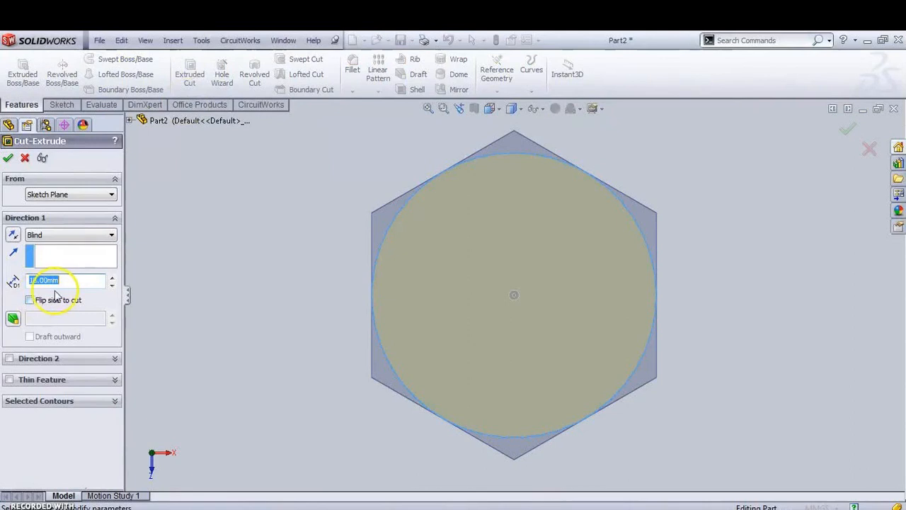
click(30, 301)
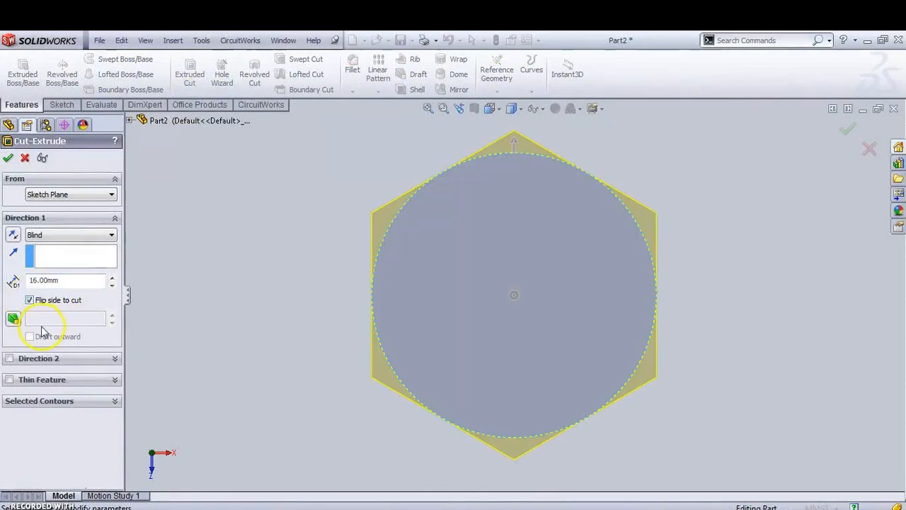
click(14, 320)
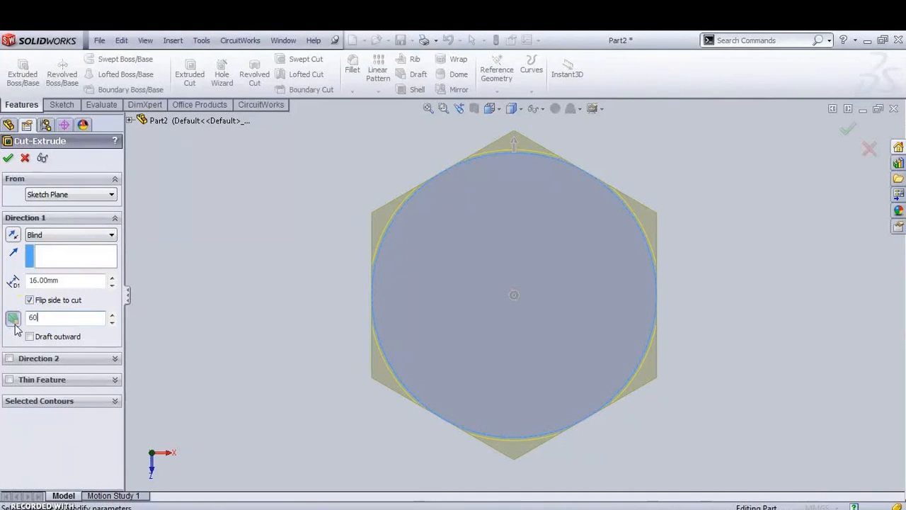
click(8, 158)
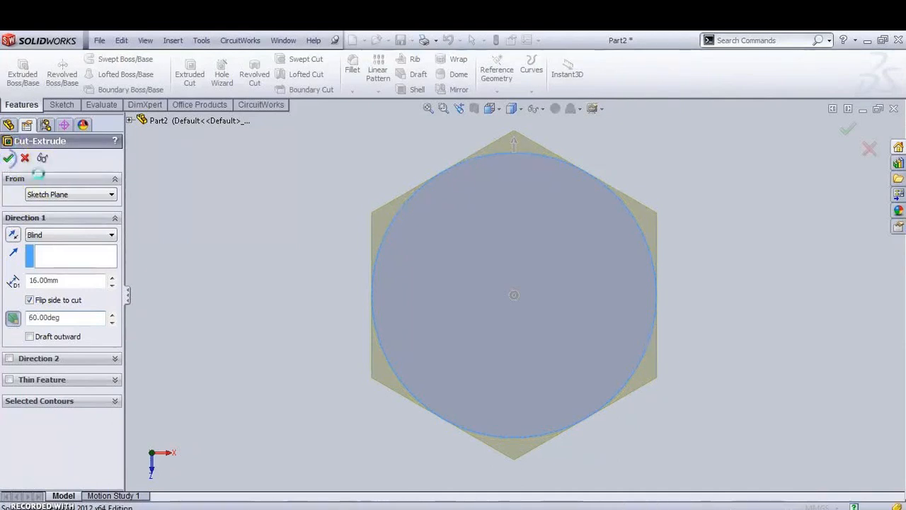
middle_drag(439, 226, 489, 211)
click(431, 212)
middle_drag(431, 212, 482, 213)
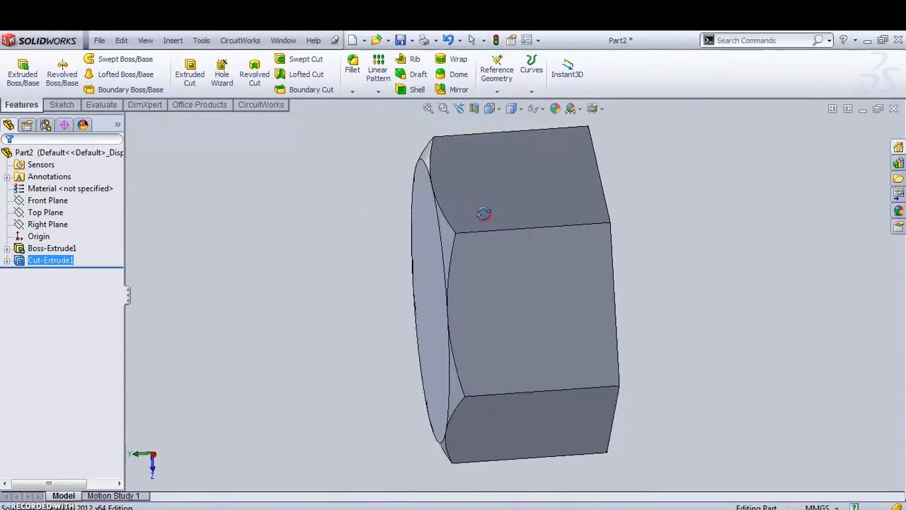
Mirror the chamfer cut about the Top Plane onto the opposite end of the hexagonal body
click(377, 92)
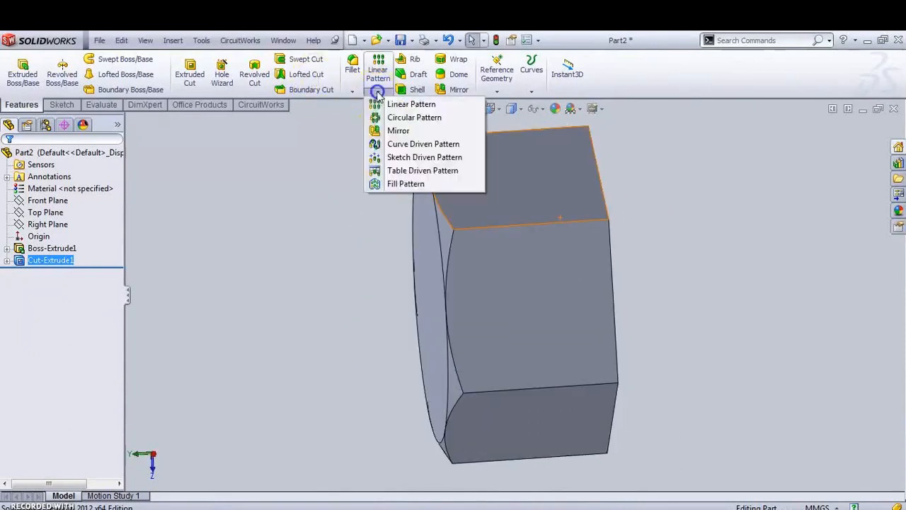
click(379, 131)
click(131, 121)
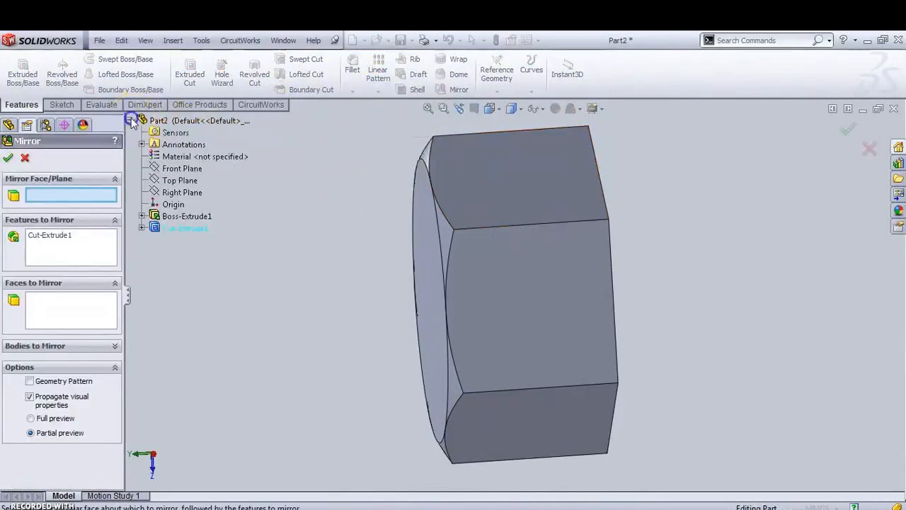
click(157, 182)
middle_drag(361, 168, 314, 181)
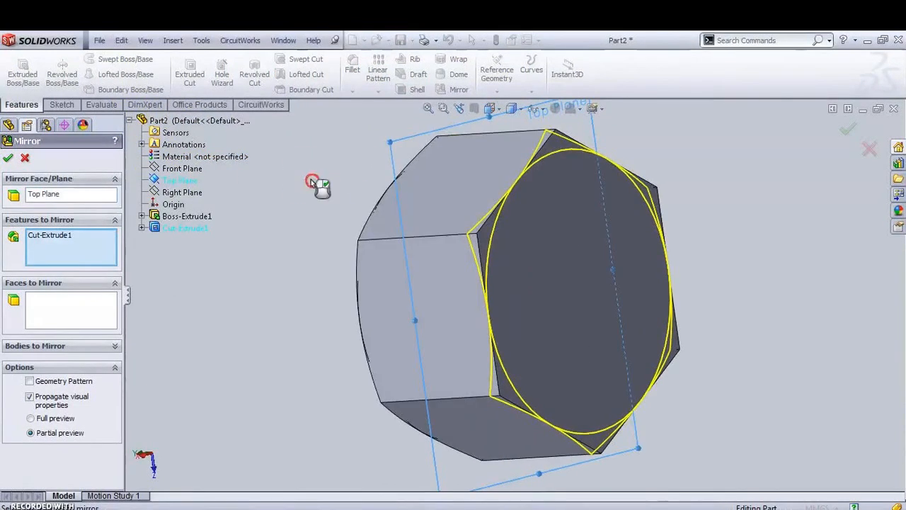
click(8, 159)
middle_drag(354, 212, 324, 137)
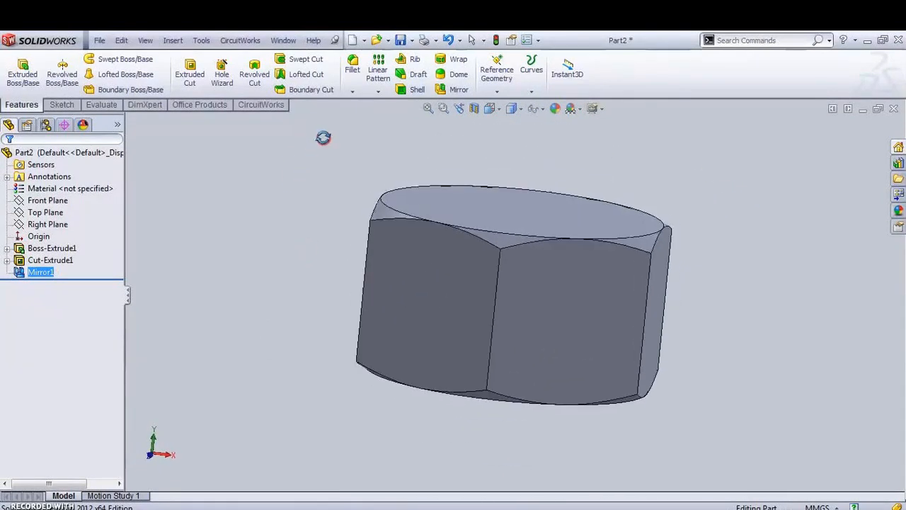
middle_drag(531, 218, 326, 228)
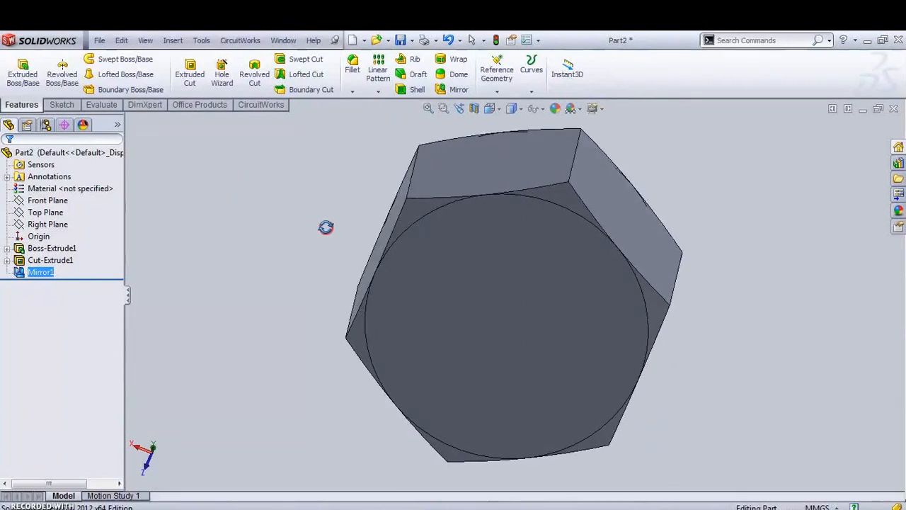
Switch to Word, examine the bolt, nut and square thread dimensions for D=16, and return to SolidWorks
middle_drag(326, 227, 287, 156)
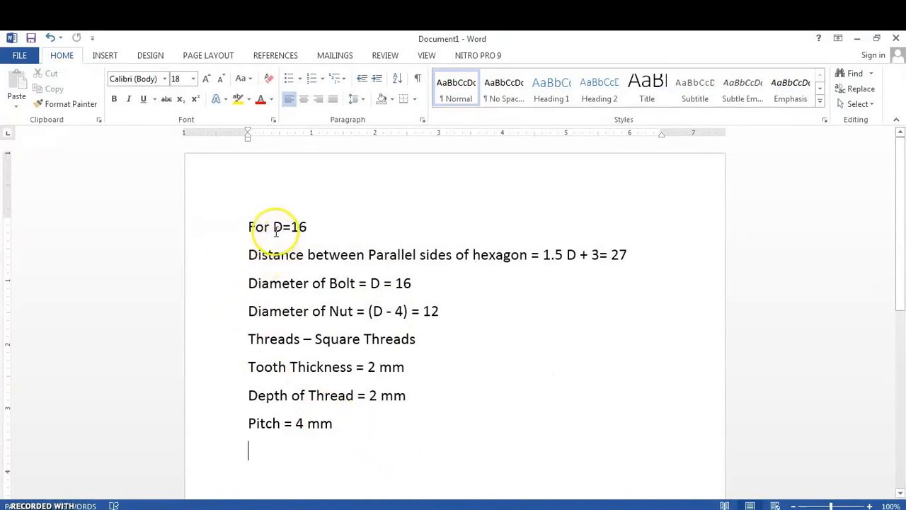
drag(306, 225, 307, 226)
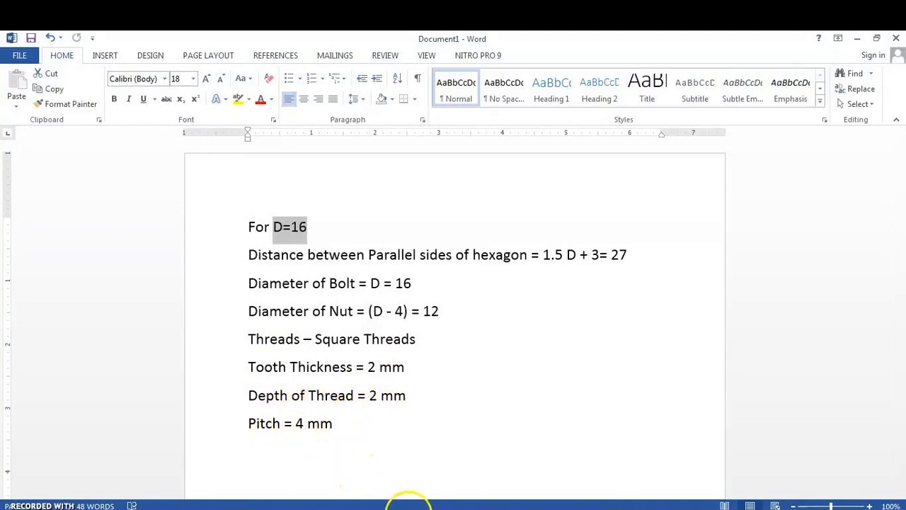
click(273, 509)
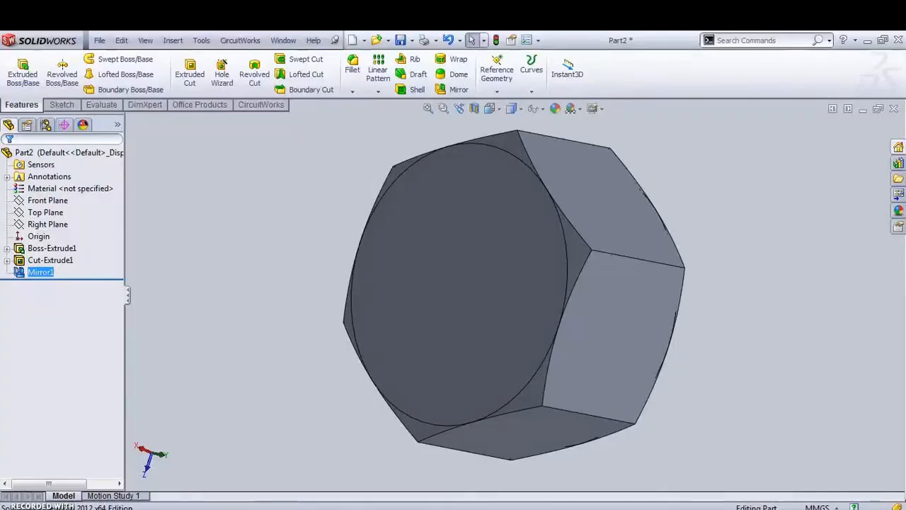
Sketch a circle of 6 mm radius centred on the origin on the body's underside face and close the sketch
middle_drag(438, 293, 488, 304)
click(507, 274)
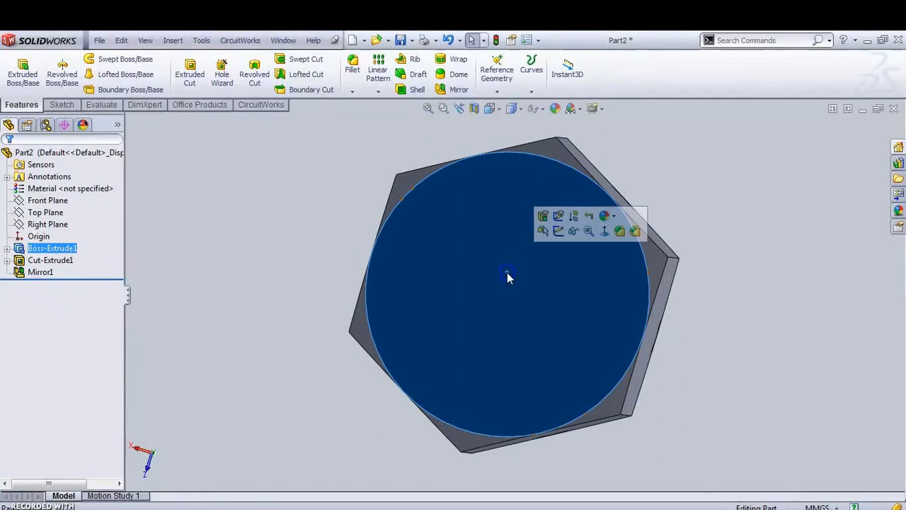
click(591, 257)
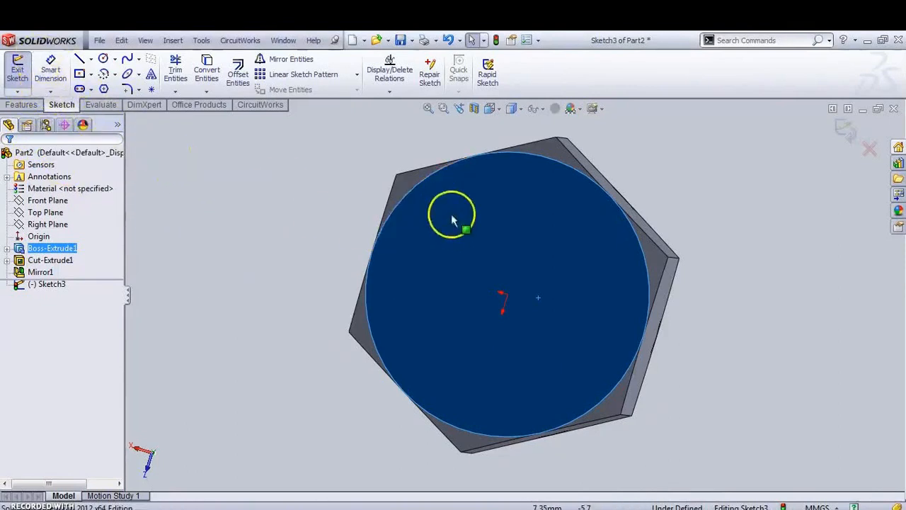
click(498, 115)
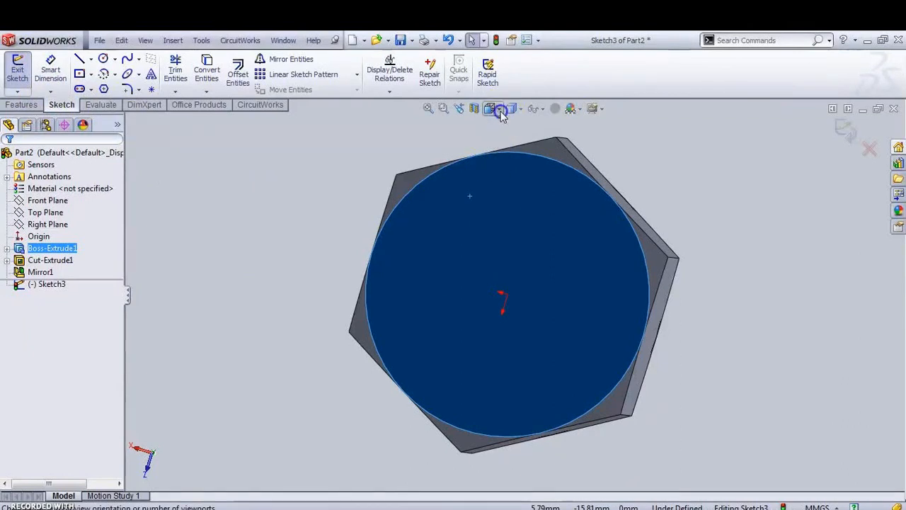
click(558, 161)
click(502, 205)
click(72, 64)
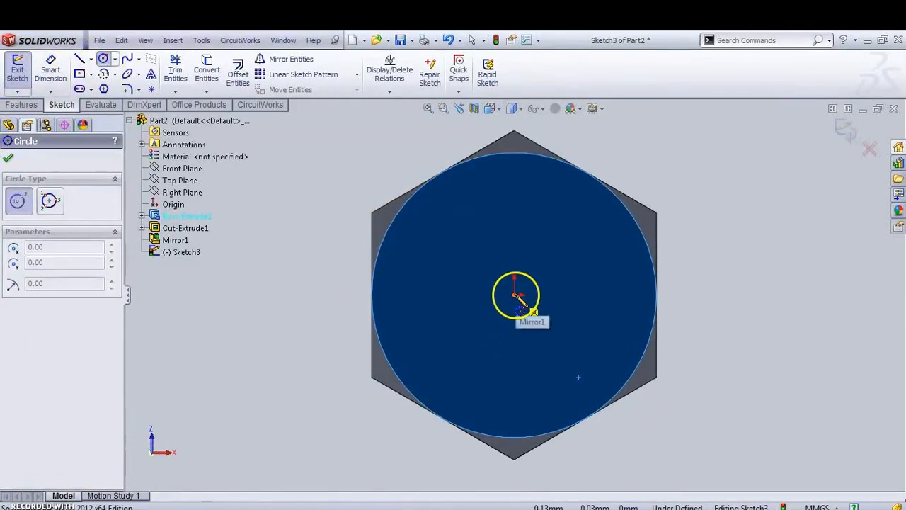
click(514, 293)
click(491, 375)
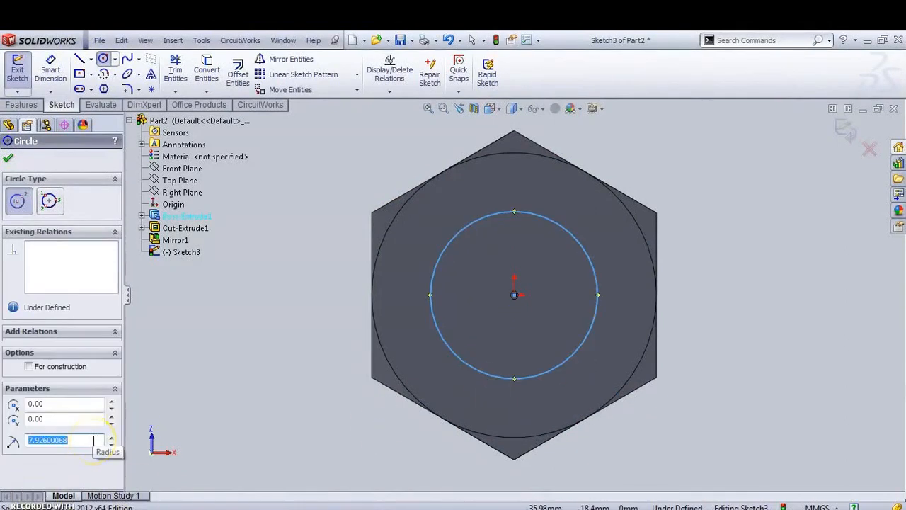
text(6)
key(Return)
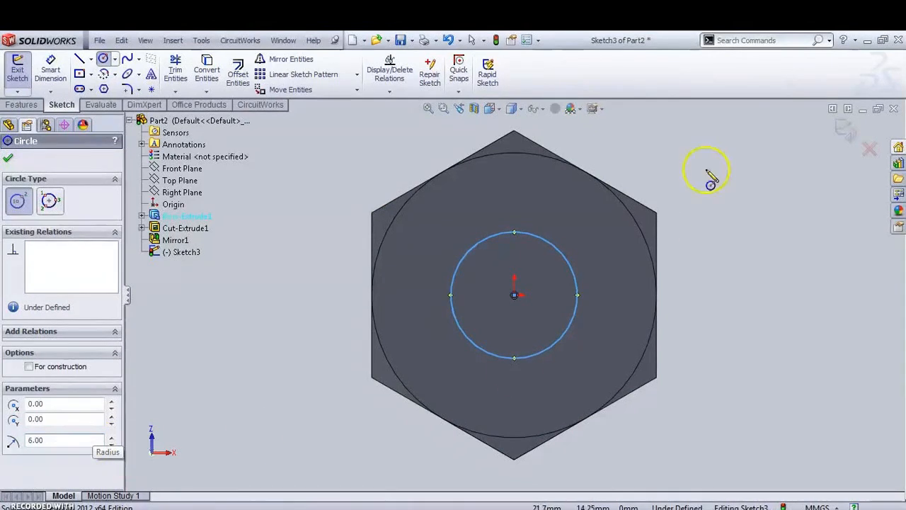
click(846, 133)
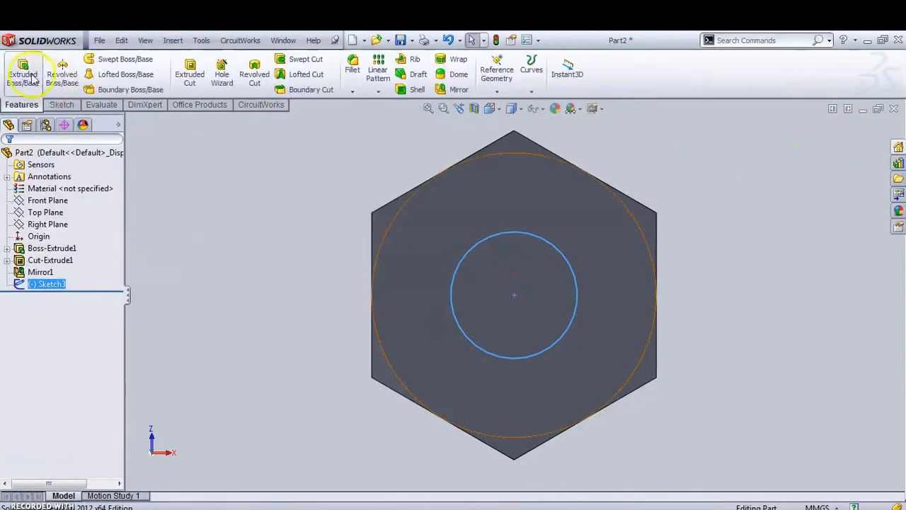
Cut-extrude the 6 mm radius circle through the hexagonal body with the Up To Next end condition
click(189, 74)
click(42, 234)
click(44, 264)
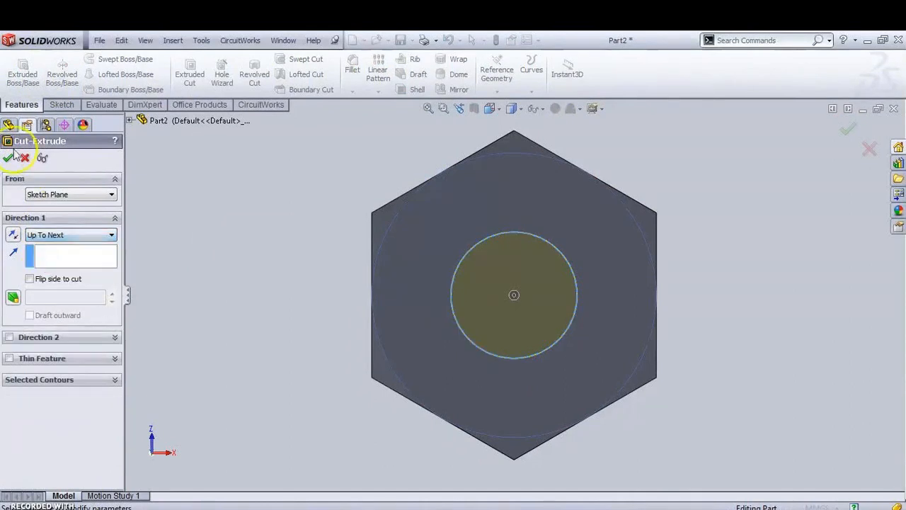
click(8, 157)
middle_drag(332, 255, 142, 213)
Save the bored hexagonal part as NUT in the exapansion joint folder
click(99, 41)
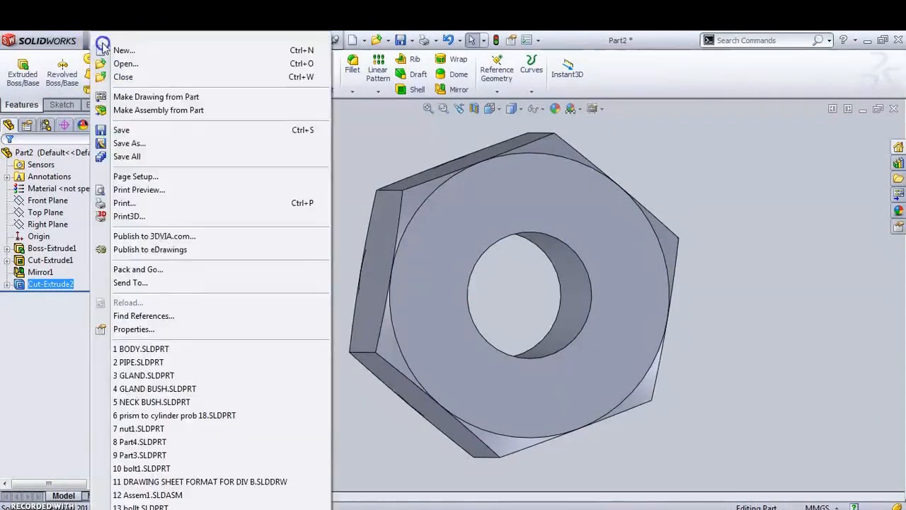
click(128, 143)
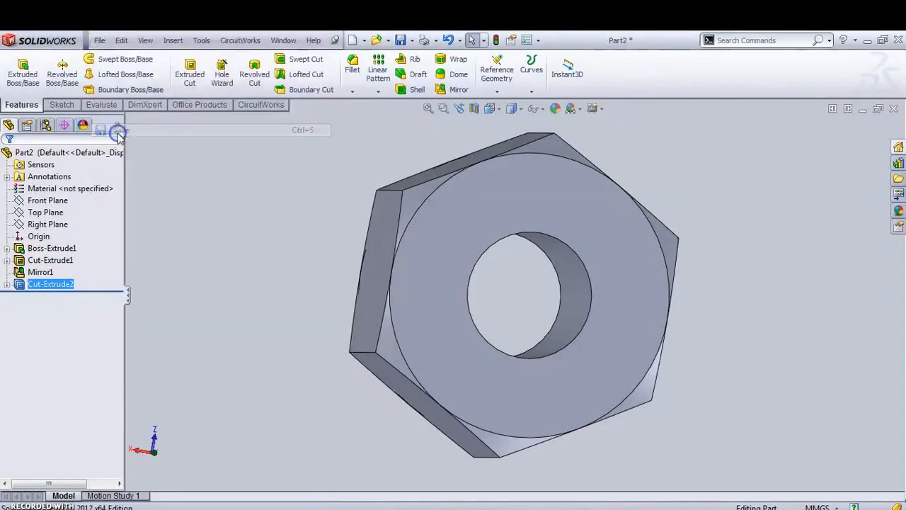
text(nu)
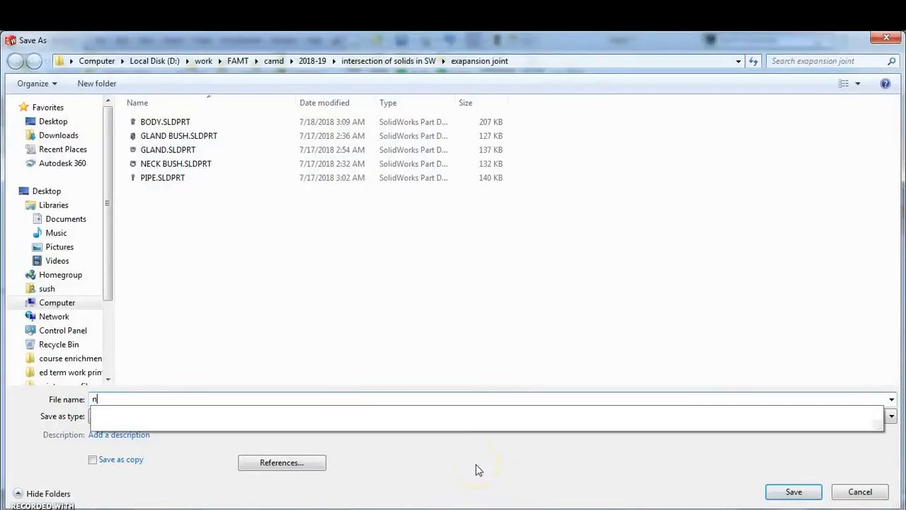
key(BackSpace)
key(BackSpace)
text(NUT)
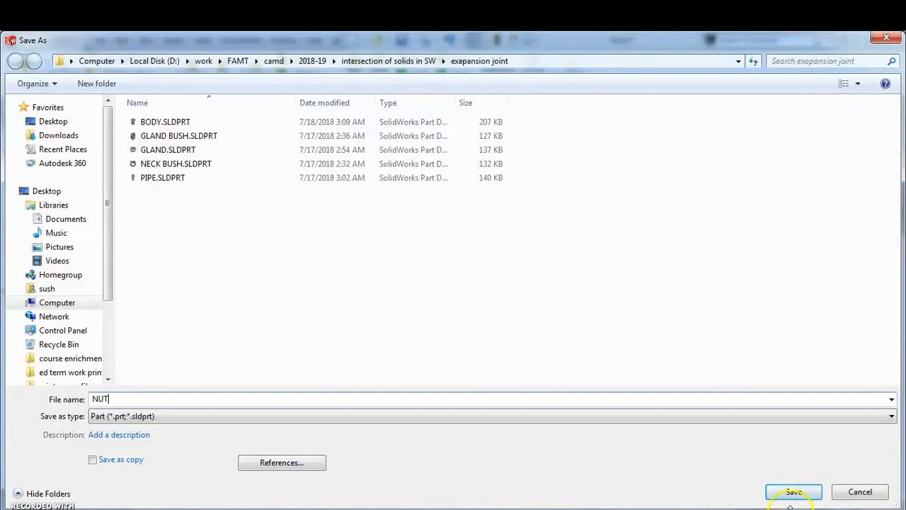
click(785, 498)
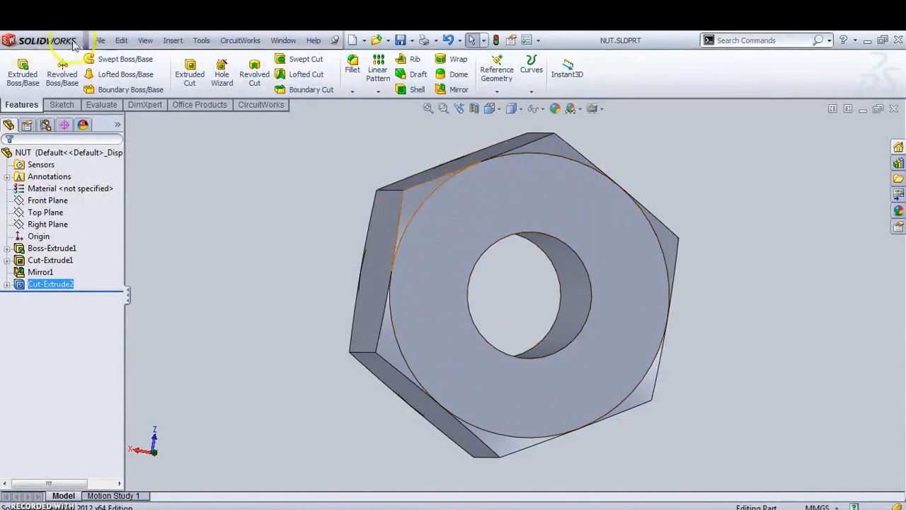
Save a copy of the nut part under the new name BOLT in the same folder
click(100, 40)
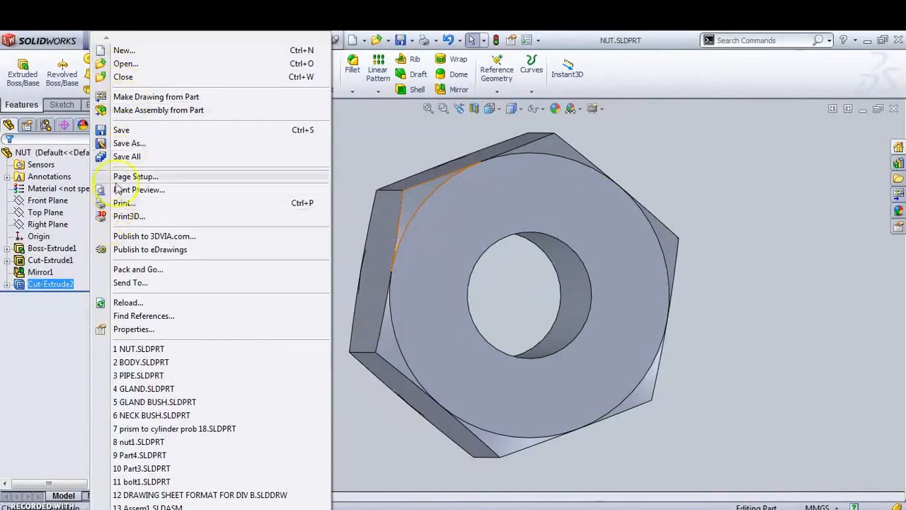
click(121, 143)
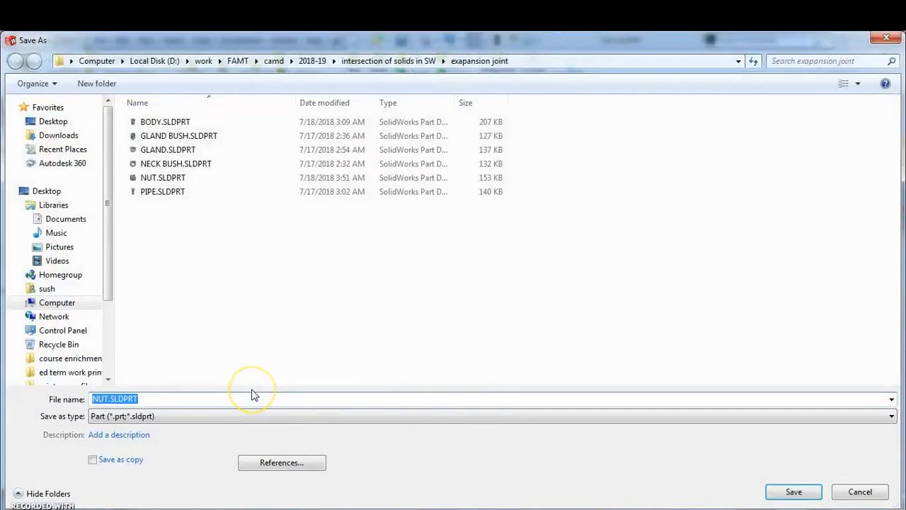
text(BOLT)
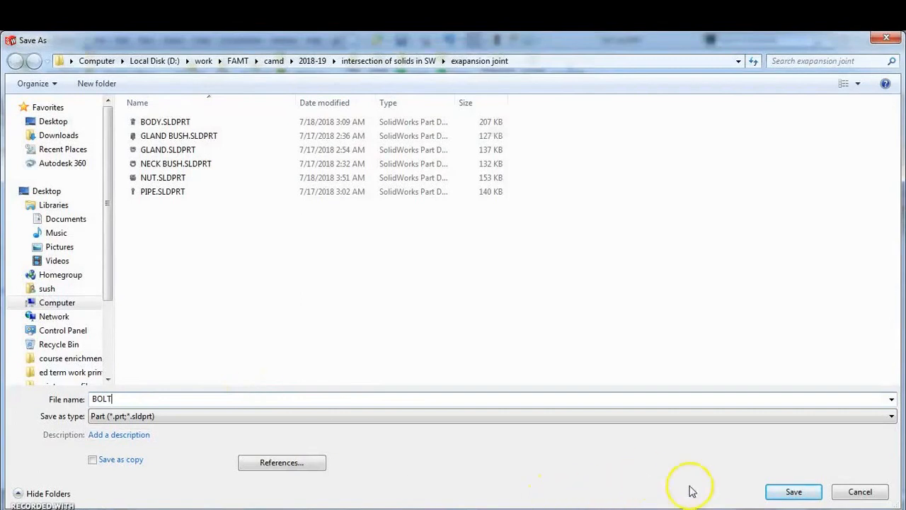
click(785, 494)
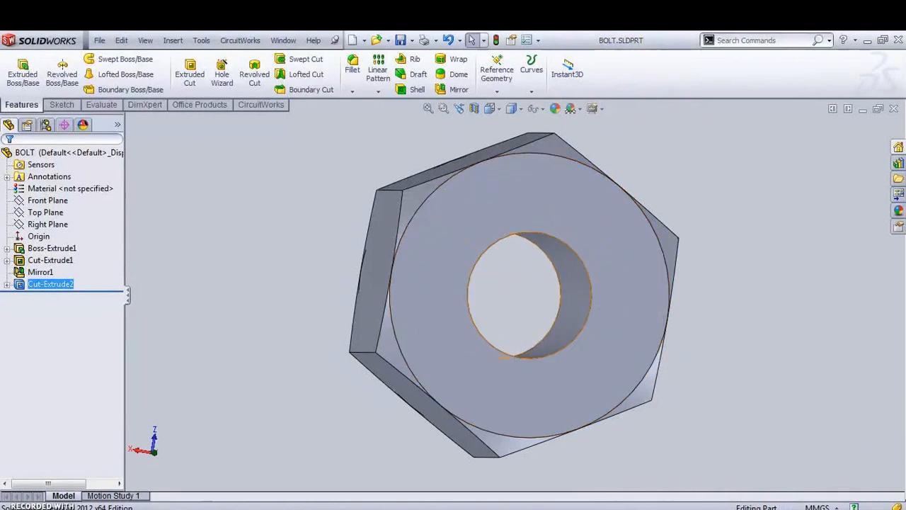
Delete the centre bore's cut feature from the hexagonal body while keeping its circle sketch
right_click(42, 286)
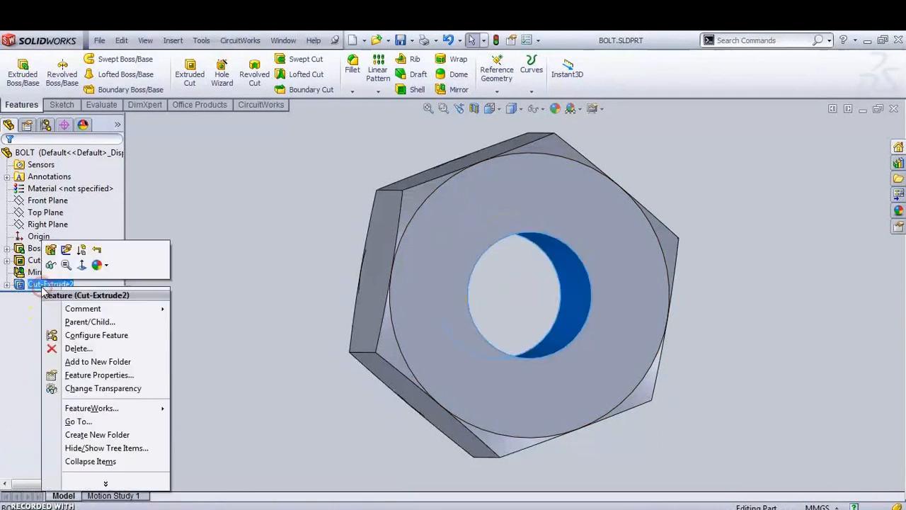
click(67, 348)
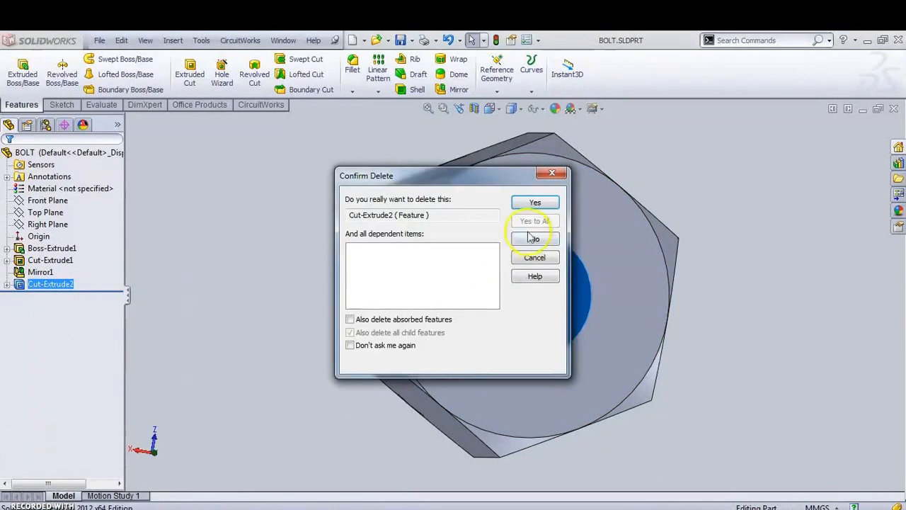
click(528, 203)
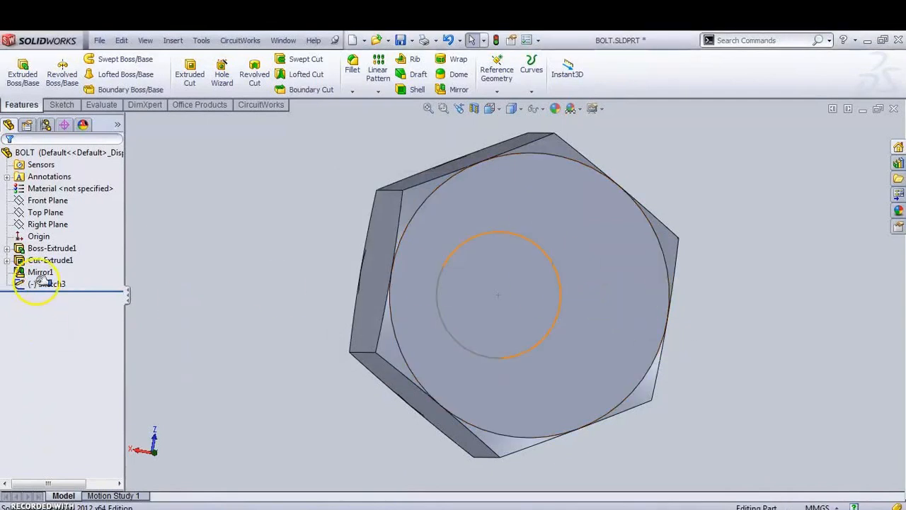
Edit the leftover circle sketch, check the bolt diameter in Word, and dimension the circle to 16 mm in SolidWorks before closing the sketch
click(60, 244)
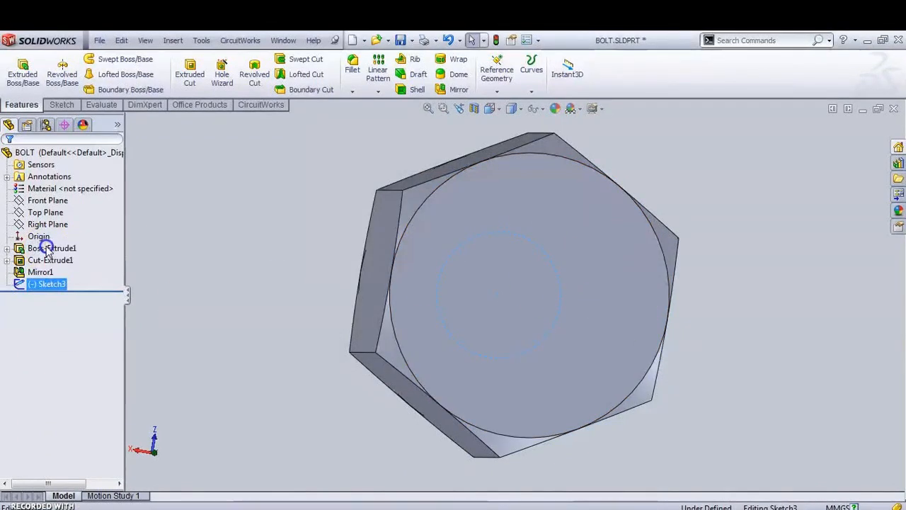
key(alt+Tab)
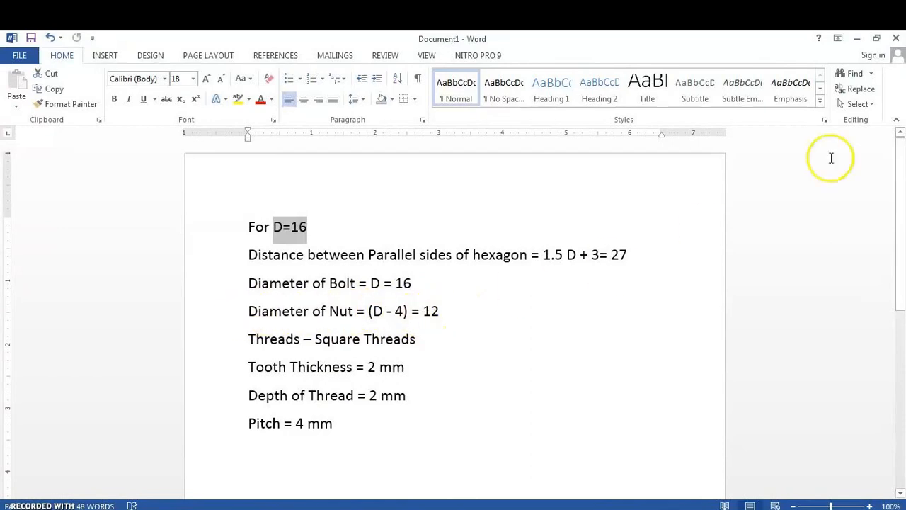
click(858, 39)
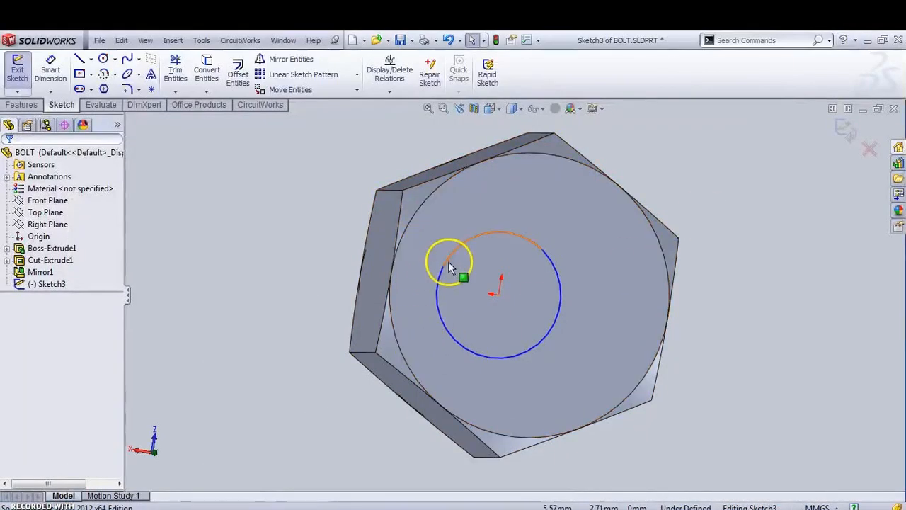
click(50, 69)
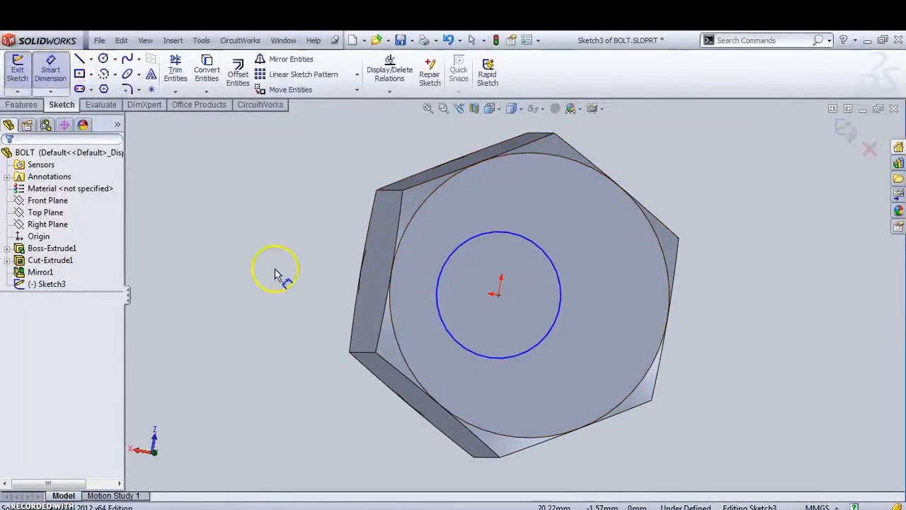
click(444, 267)
click(440, 230)
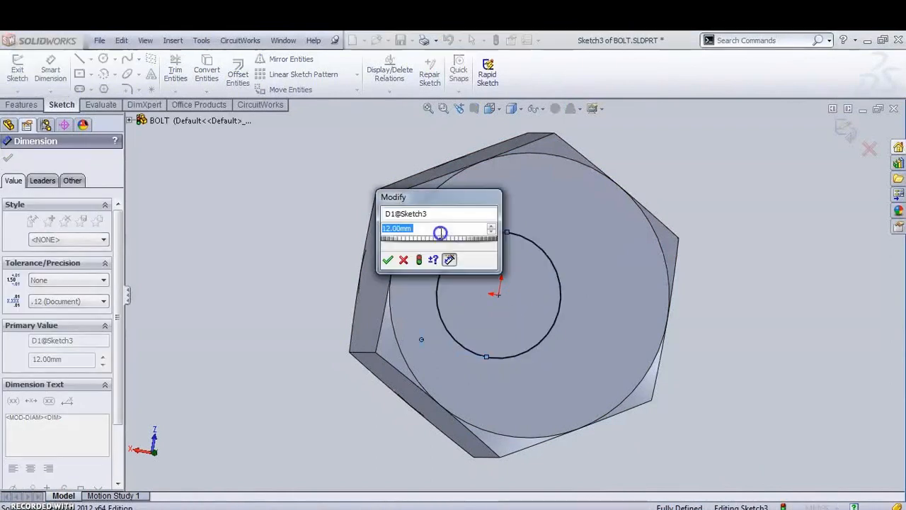
text(16)
key(Return)
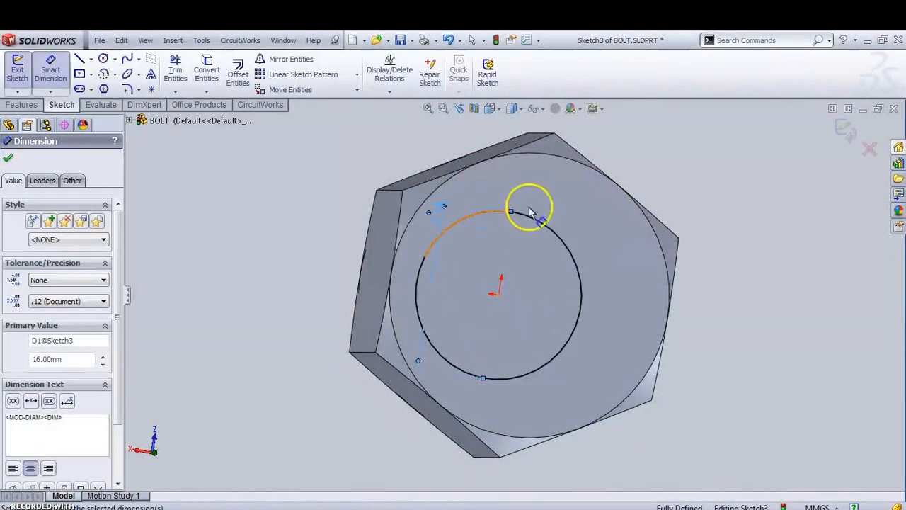
click(848, 134)
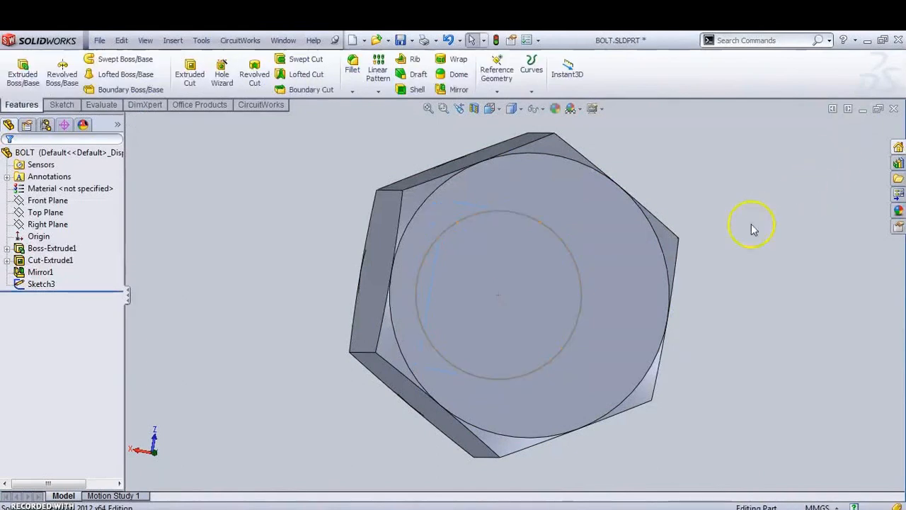
Extrude the 16 mm circle 145 mm away from the hexagonal head as a blind boss, merged with the body
middle_drag(721, 236, 453, 233)
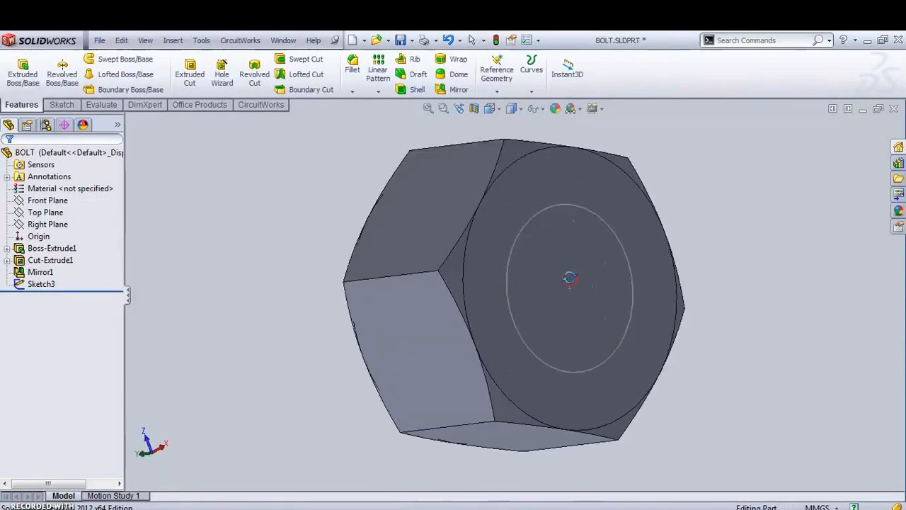
click(22, 71)
click(531, 225)
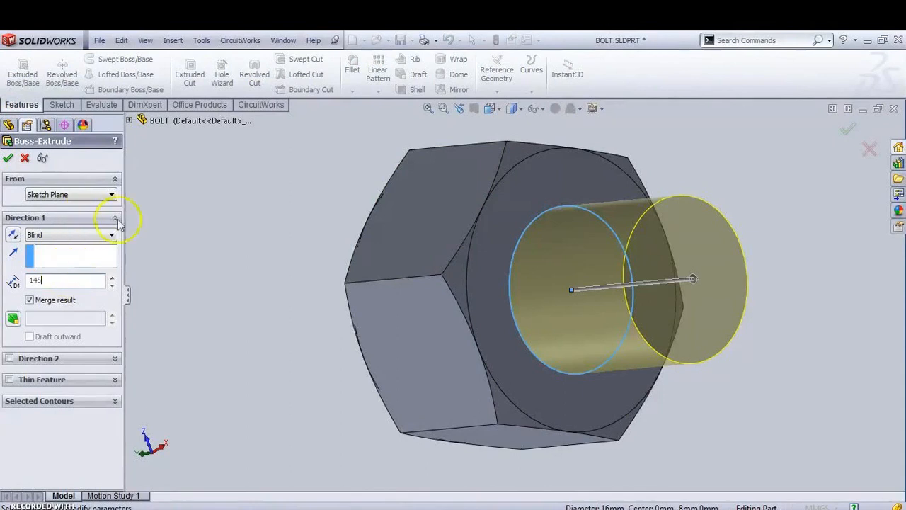
text(145)
click(170, 219)
scroll(295, 255, up, 5)
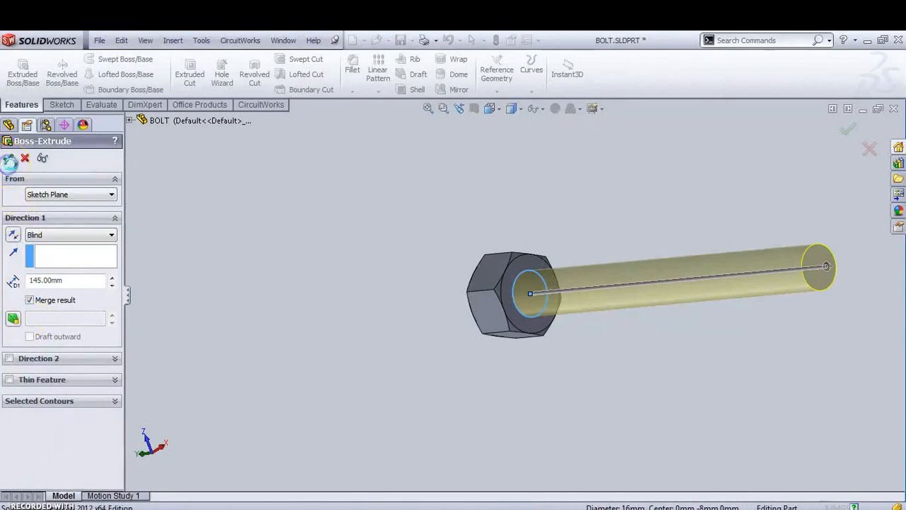
click(8, 158)
Fillet the circular edge where the shank meets the hexagonal head with a 1 mm constant radius
scroll(523, 311, down, 5)
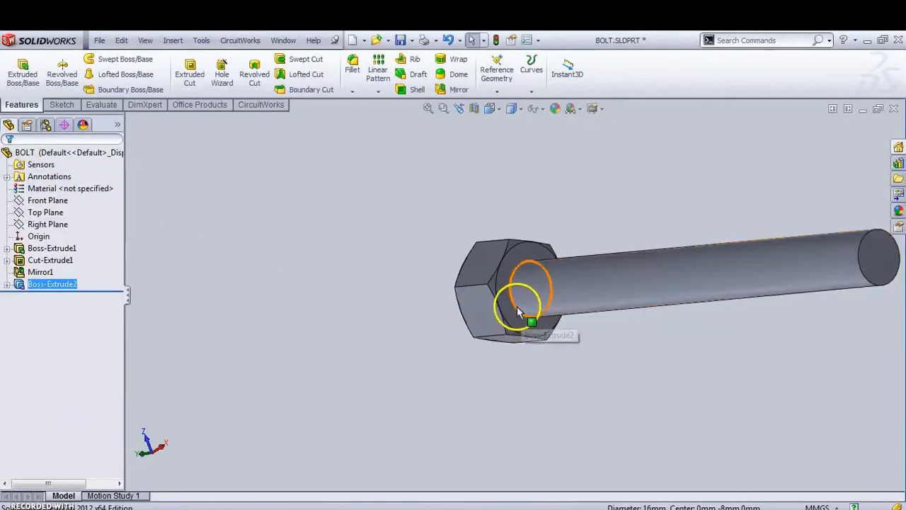
click(515, 298)
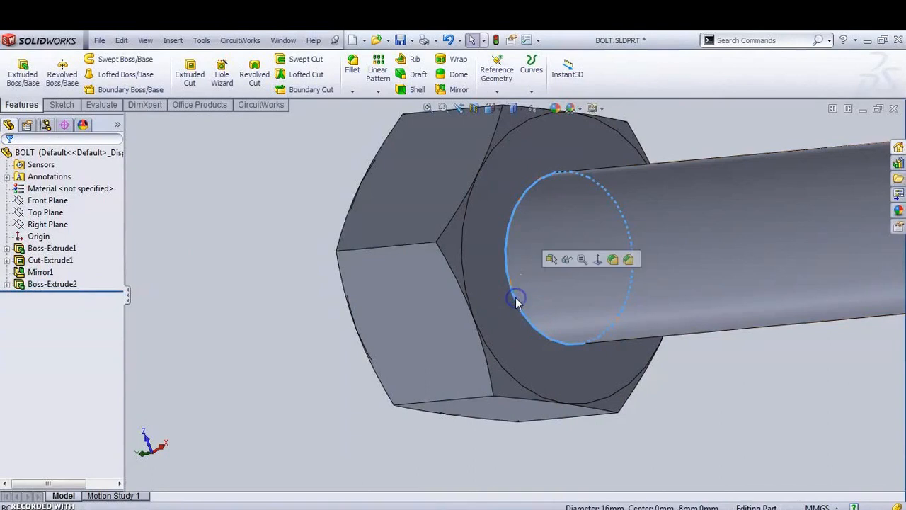
click(628, 259)
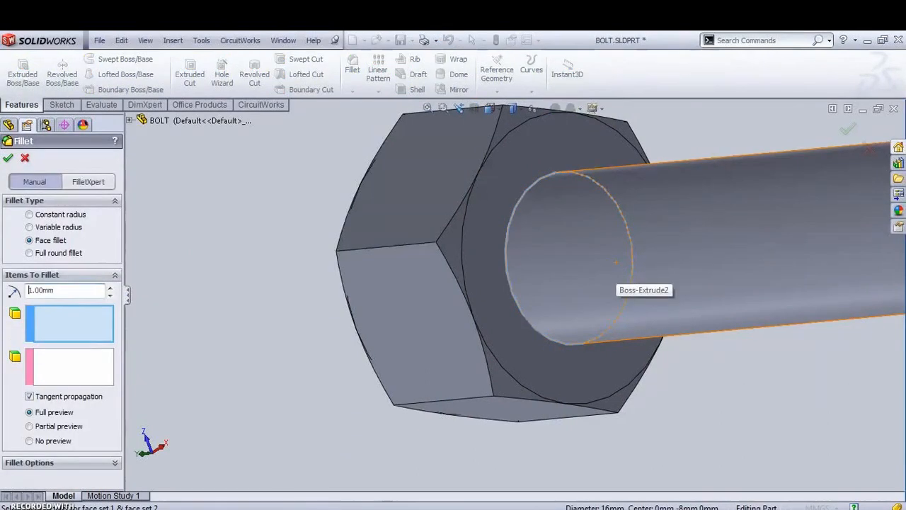
scroll(729, 295, up, 3)
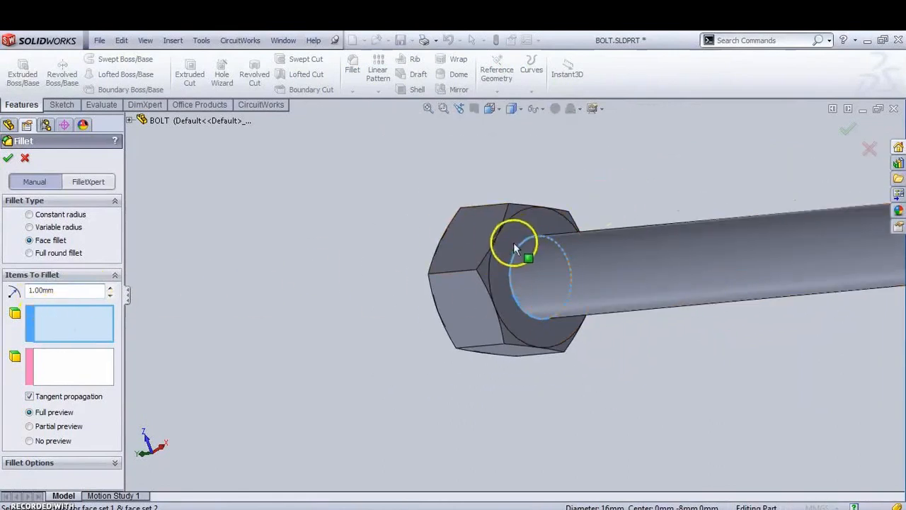
click(510, 276)
click(511, 277)
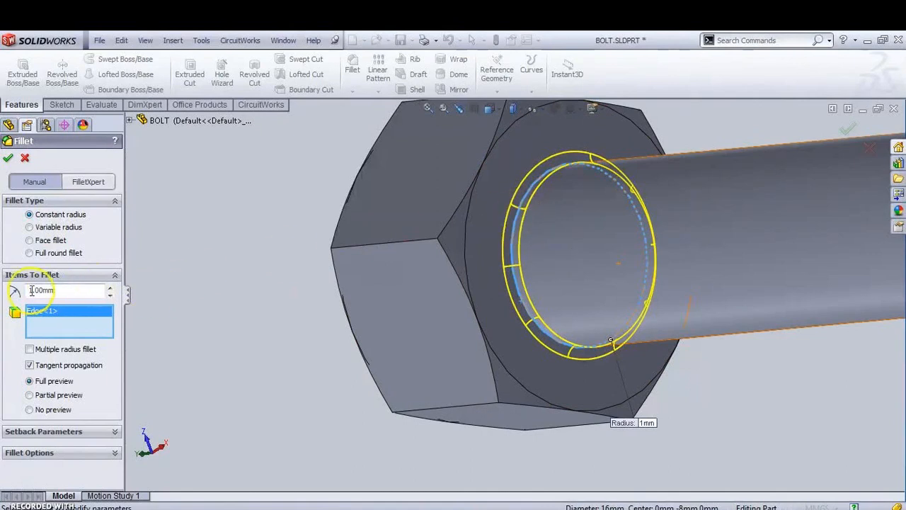
click(9, 159)
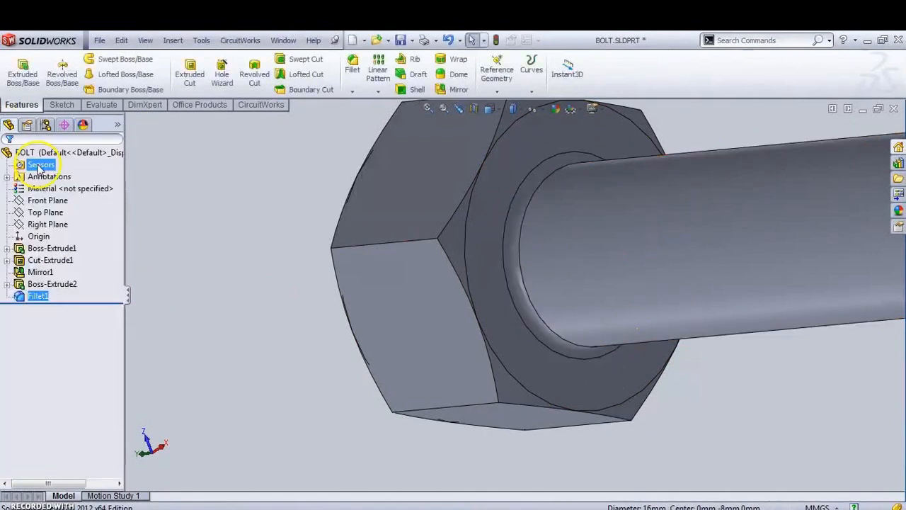
Chamfer the circular edge at the shank's free end by 1 mm at 45 degrees
scroll(427, 191, up, 6)
scroll(676, 281, down, 5)
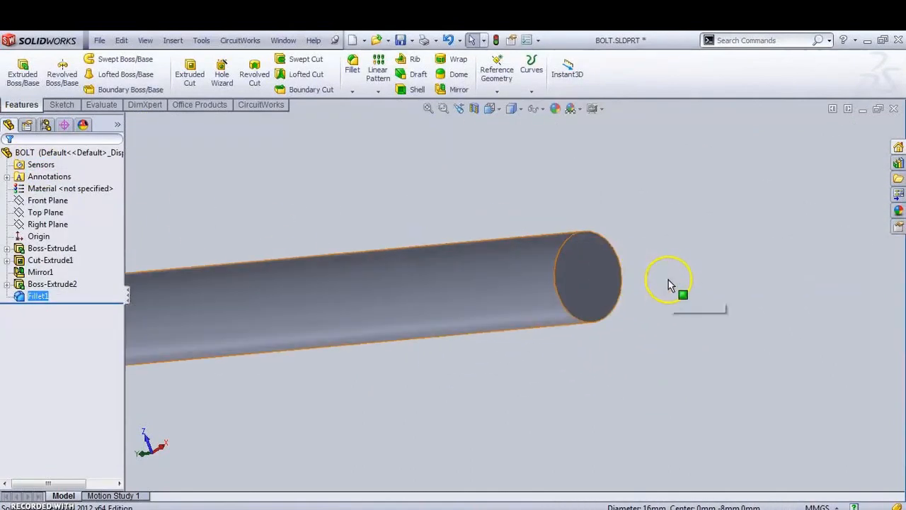
click(561, 303)
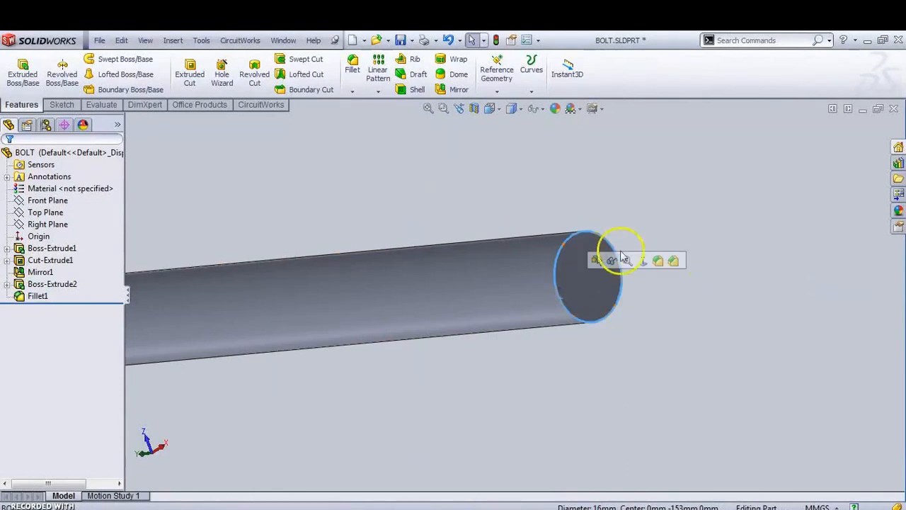
click(673, 262)
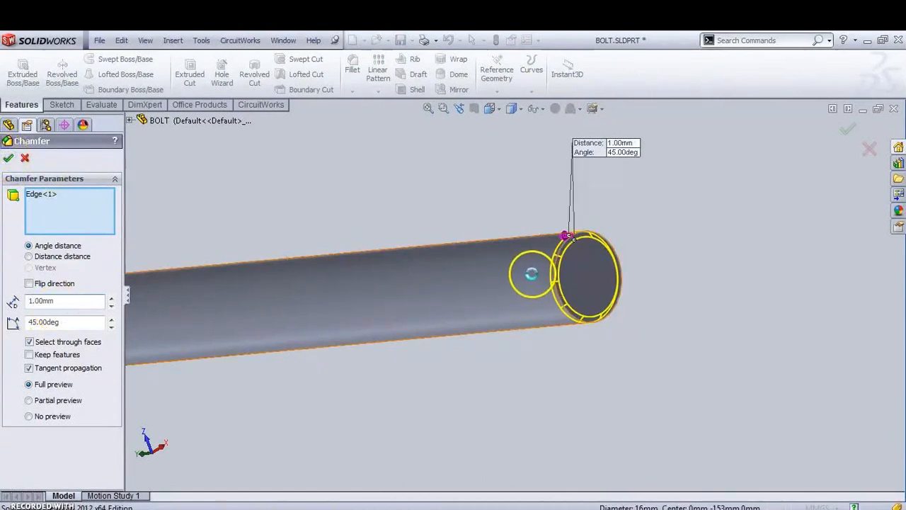
key(Return)
scroll(530, 273, up, 5)
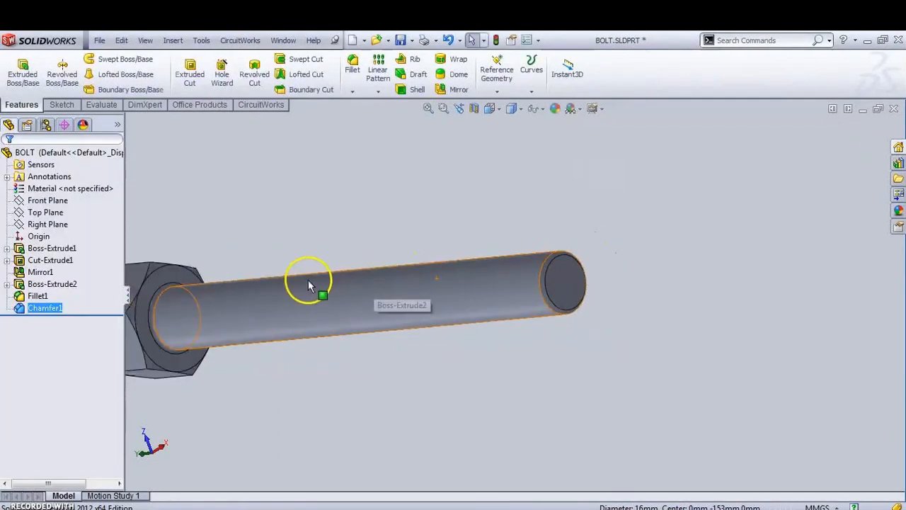
scroll(299, 294, down, 5)
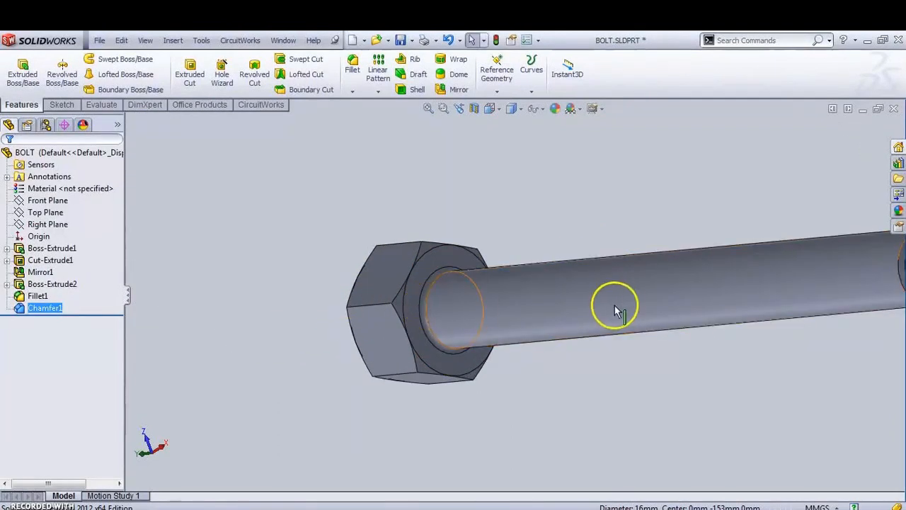
scroll(654, 282, up, 2)
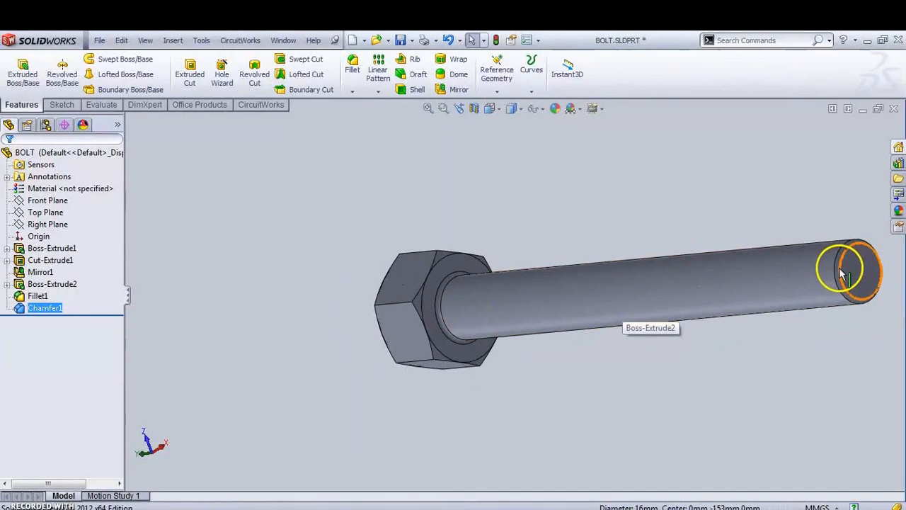
scroll(836, 276, up, 5)
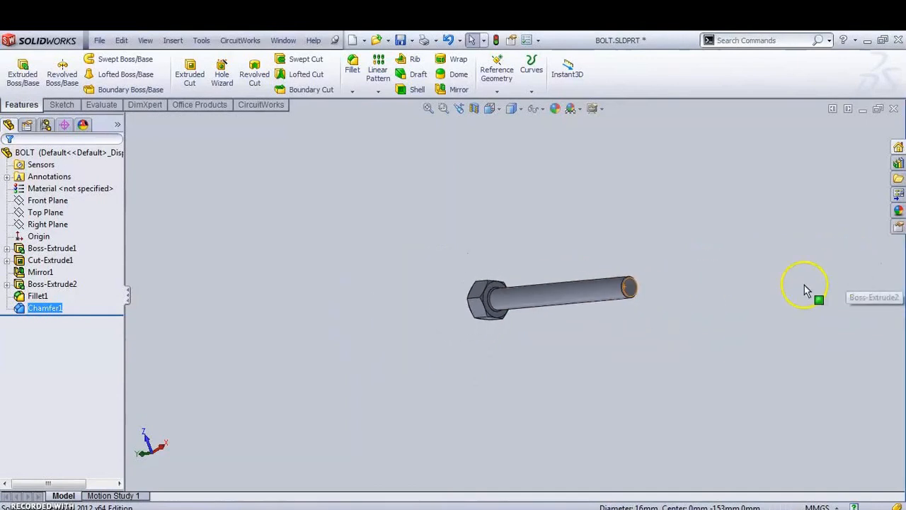
scroll(652, 277, down, 5)
scroll(566, 339, down, 2)
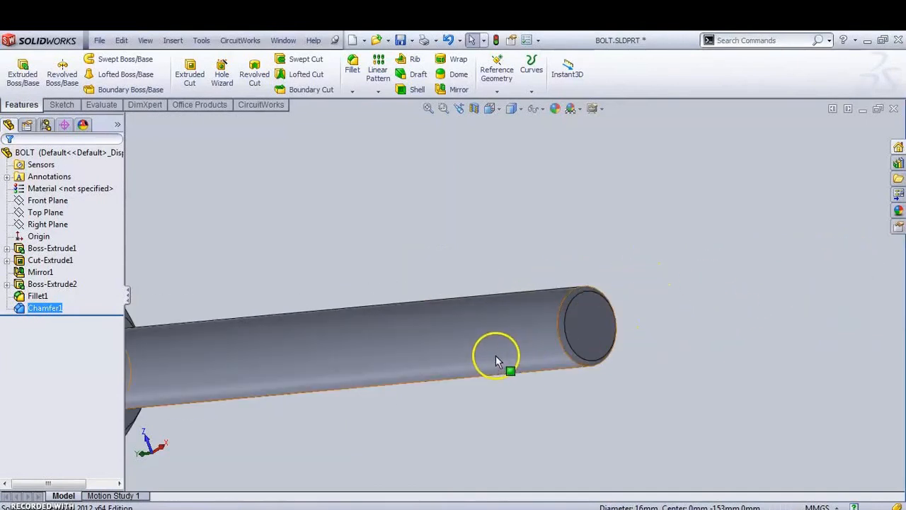
scroll(478, 350, up, 5)
scroll(420, 308, down, 3)
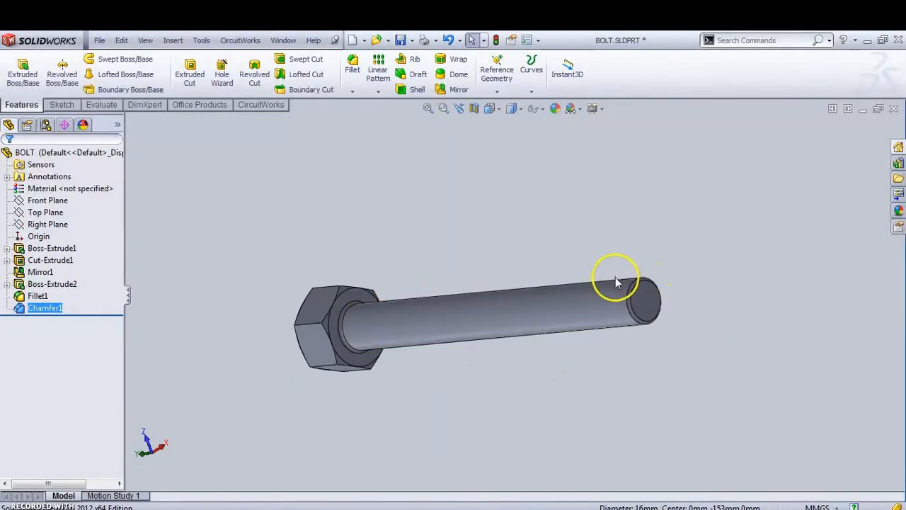
middle_drag(634, 293, 719, 293)
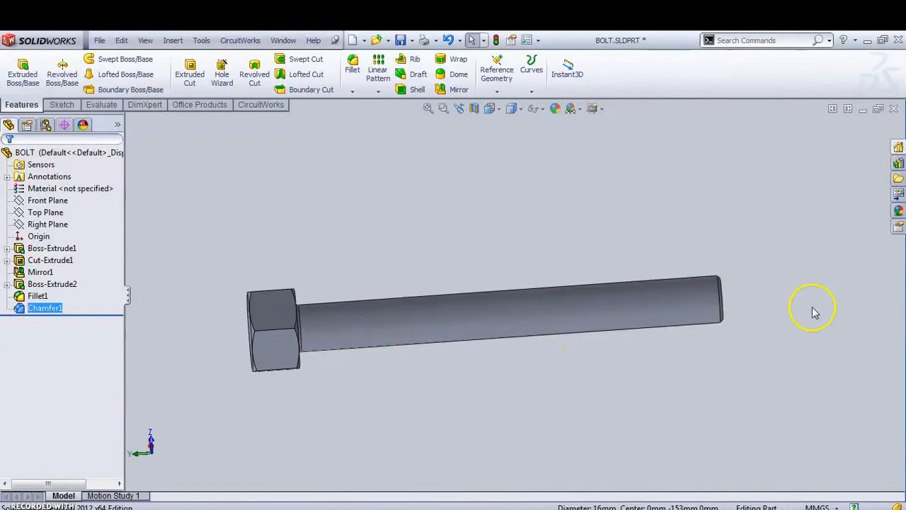
middle_drag(698, 309, 649, 320)
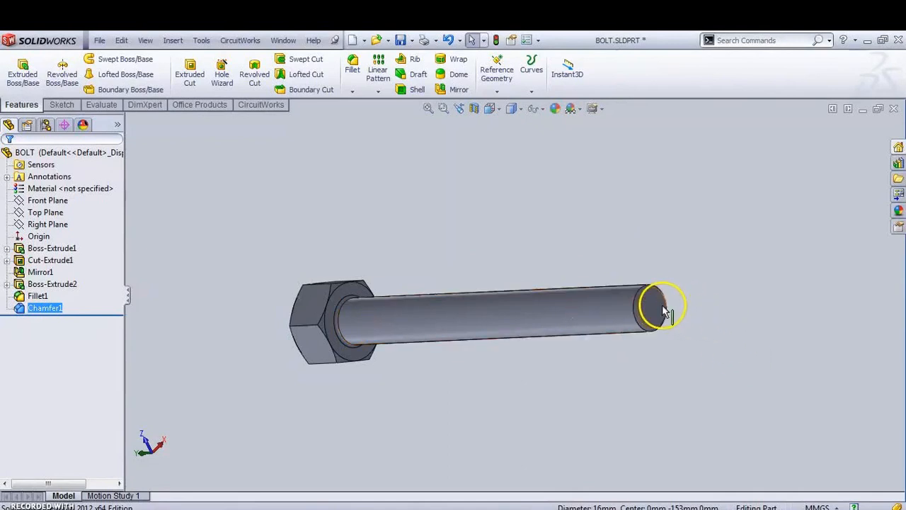
key(ctrl+s)
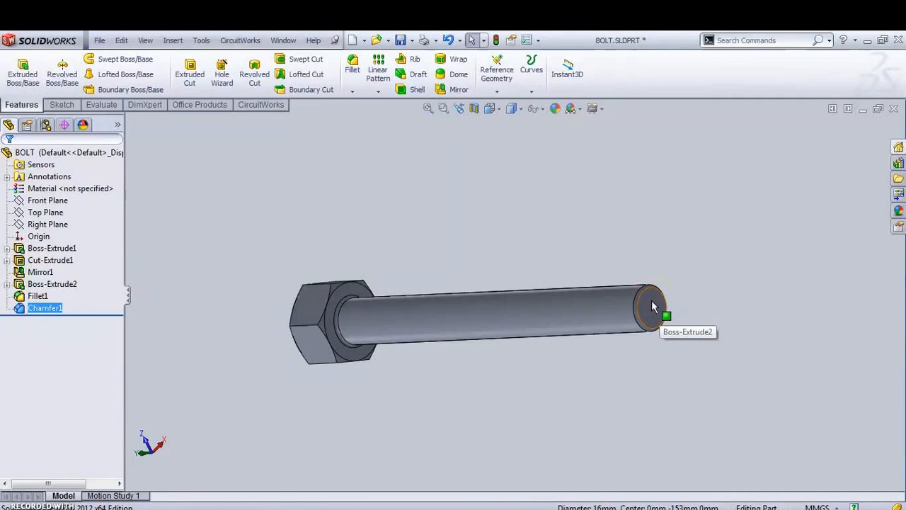
Start a sketch on the shank's free end face and convert the chamfer's outer 16 mm circular edge into a sketch circle
click(664, 295)
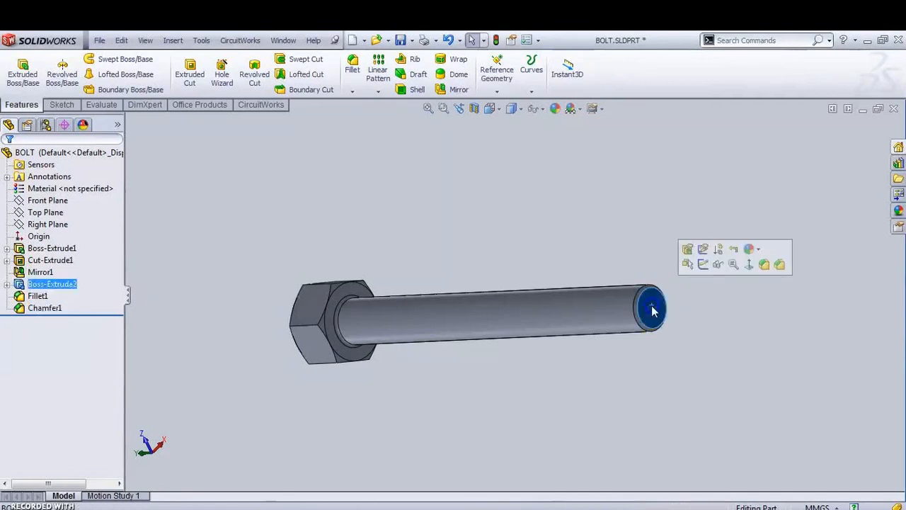
click(703, 264)
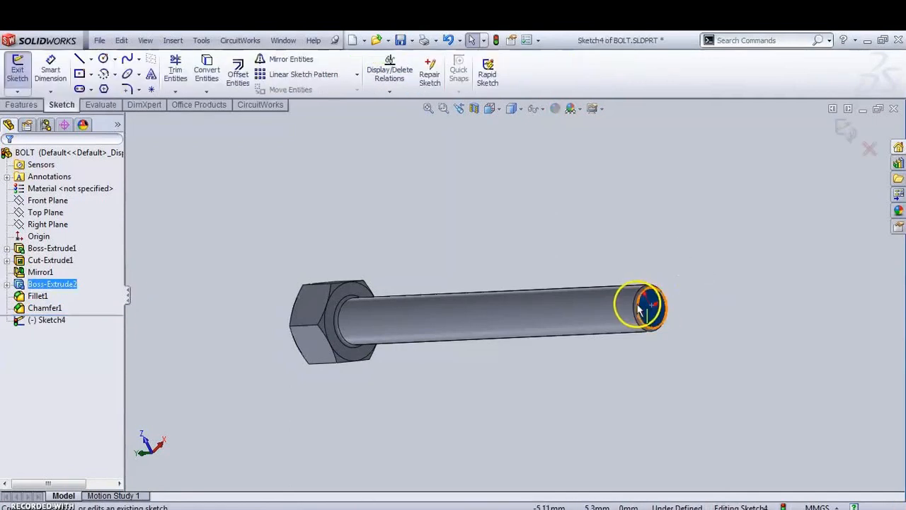
scroll(637, 309, down, 1)
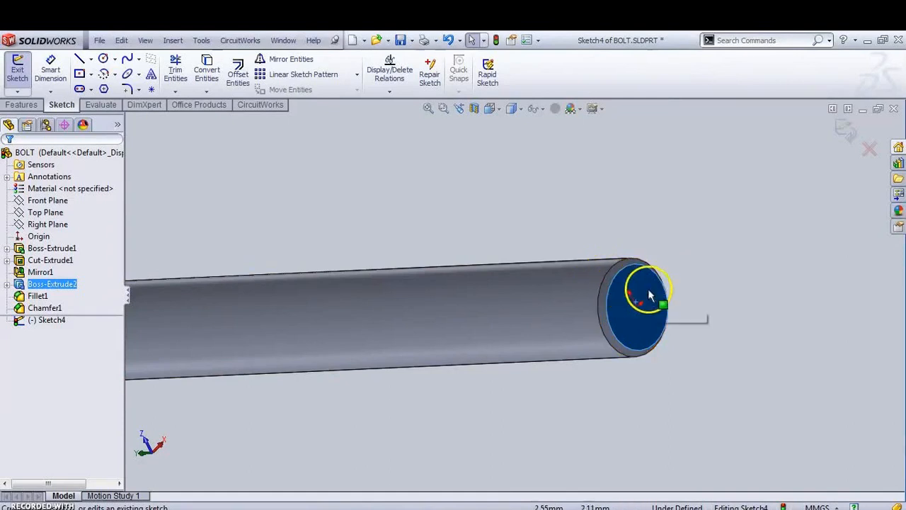
click(604, 279)
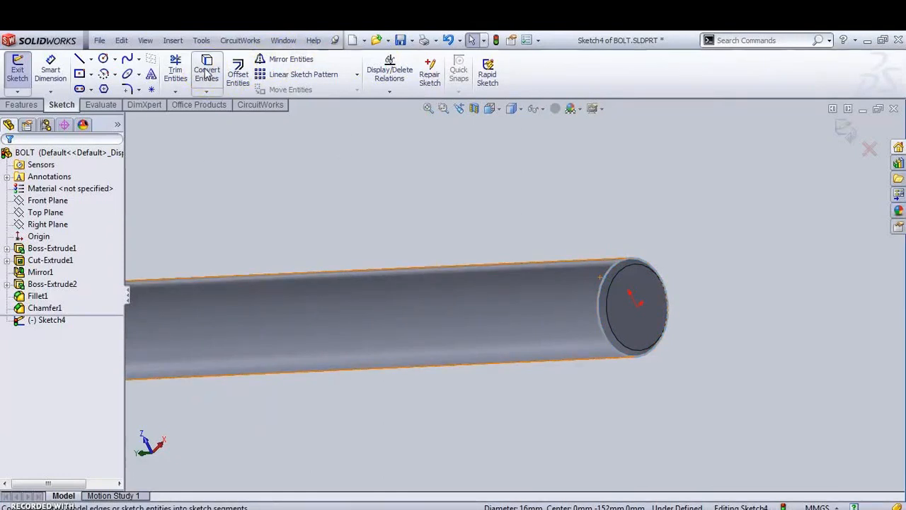
click(206, 73)
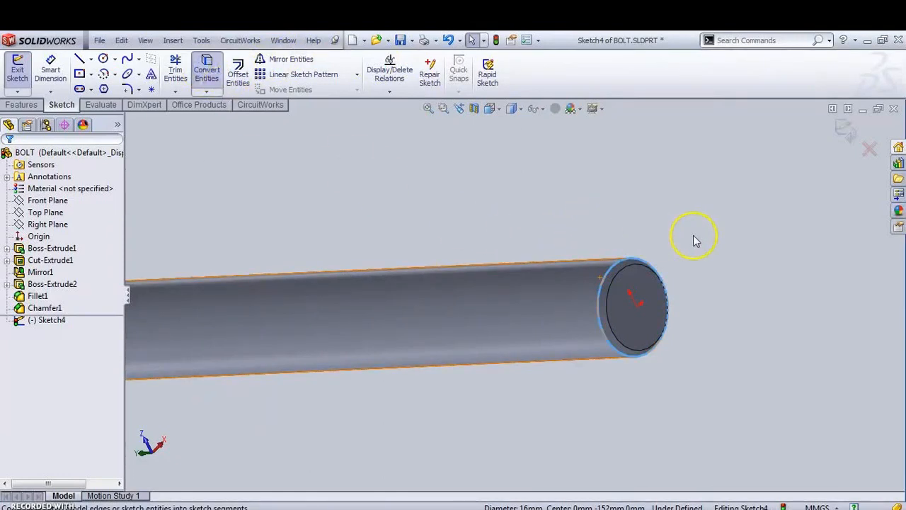
scroll(639, 235, up, 1)
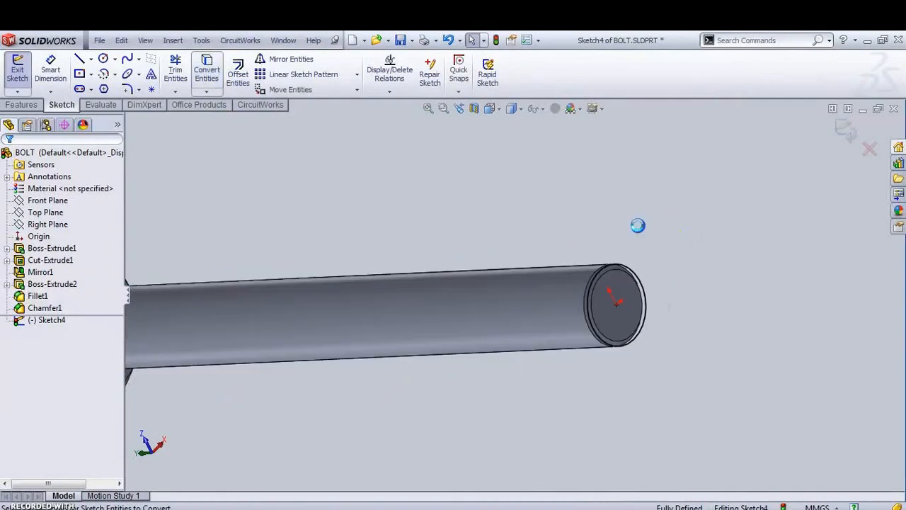
middle_drag(601, 298, 672, 336)
scroll(676, 336, down, 3)
scroll(609, 322, down, 1)
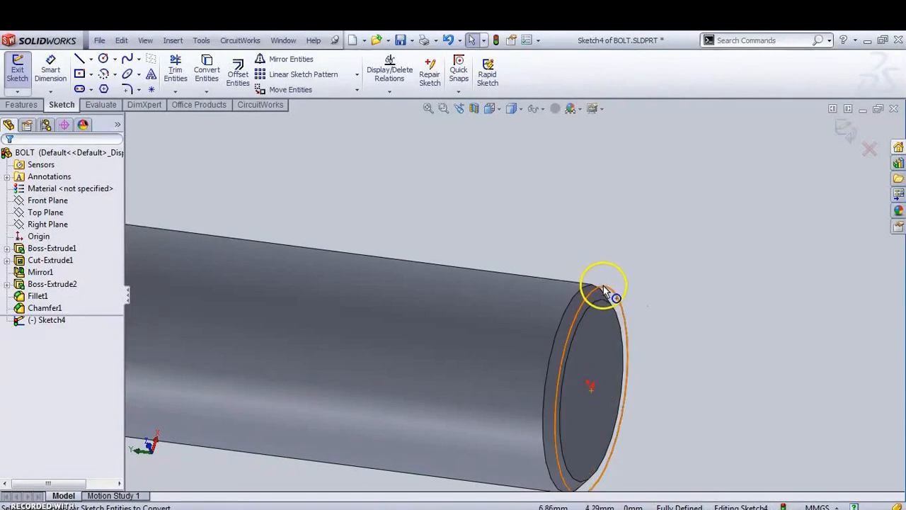
scroll(633, 350, up, 2)
scroll(390, 249, up, 5)
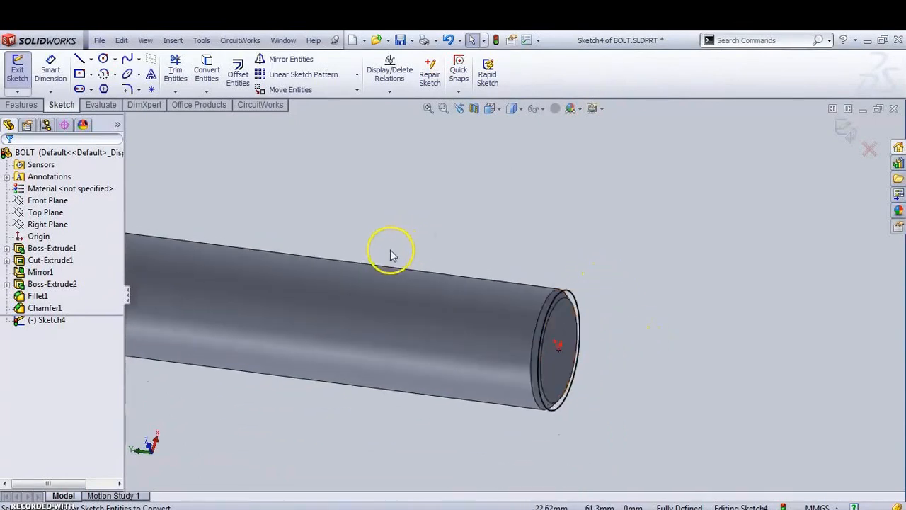
Create a clockwise helix from the circle by height and pitch: 90 mm height, 4 mm constant pitch, reversed direction, 0 degree start angle
click(171, 41)
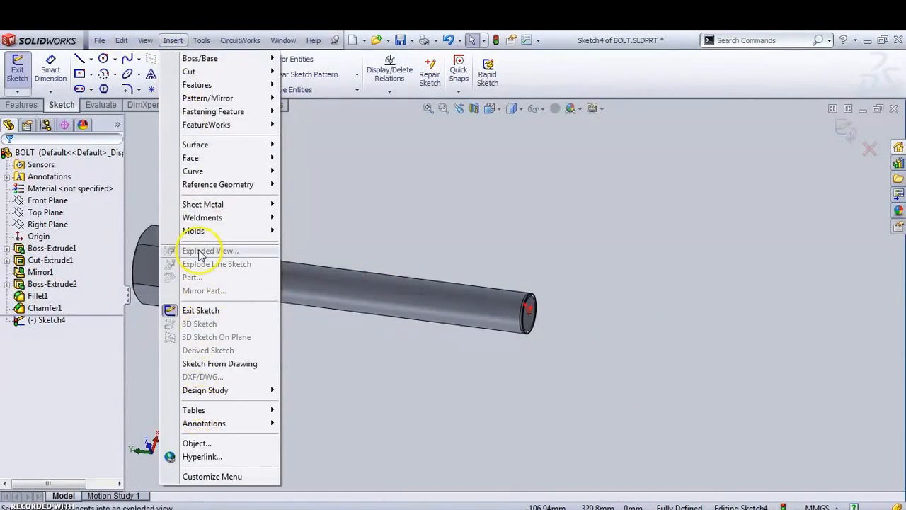
mouse_move(202, 170)
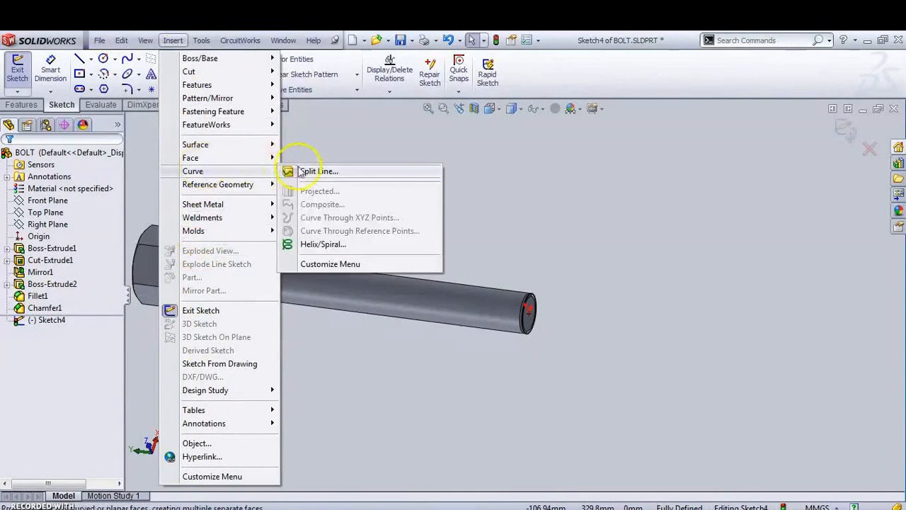
click(317, 244)
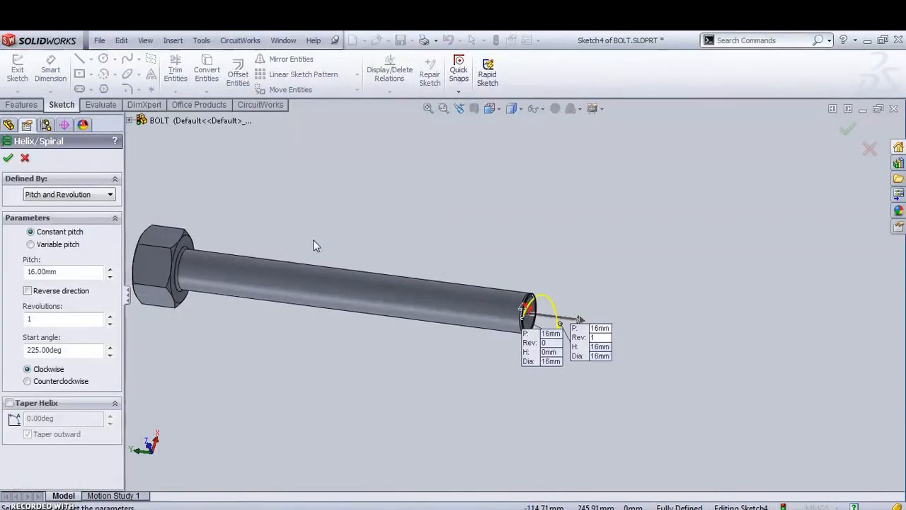
click(78, 194)
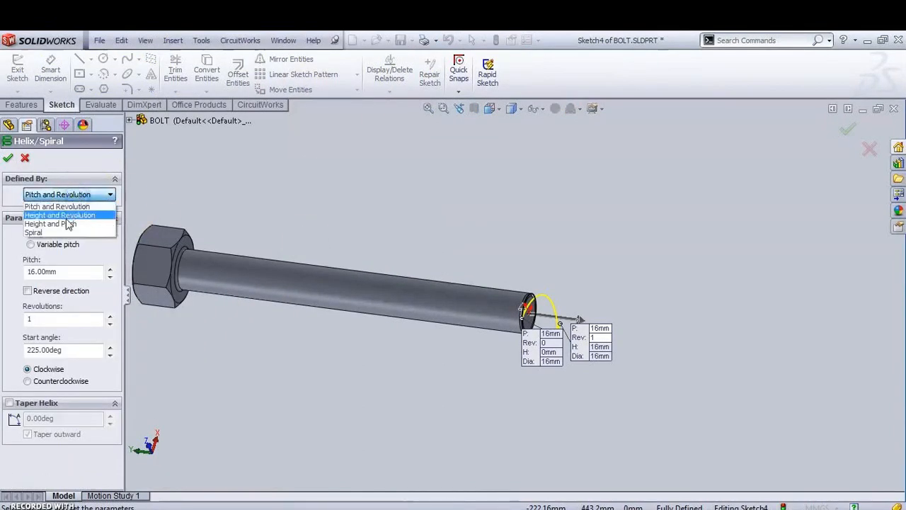
click(69, 225)
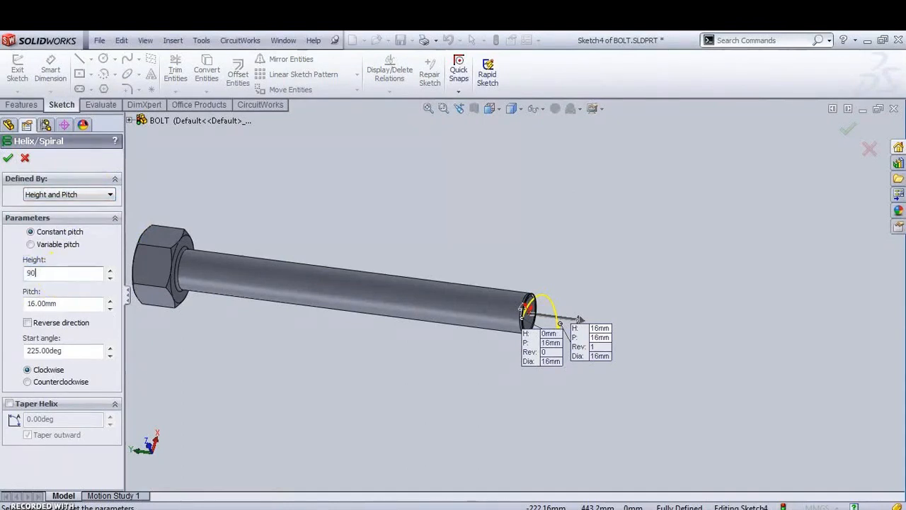
text(90)
key(Tab)
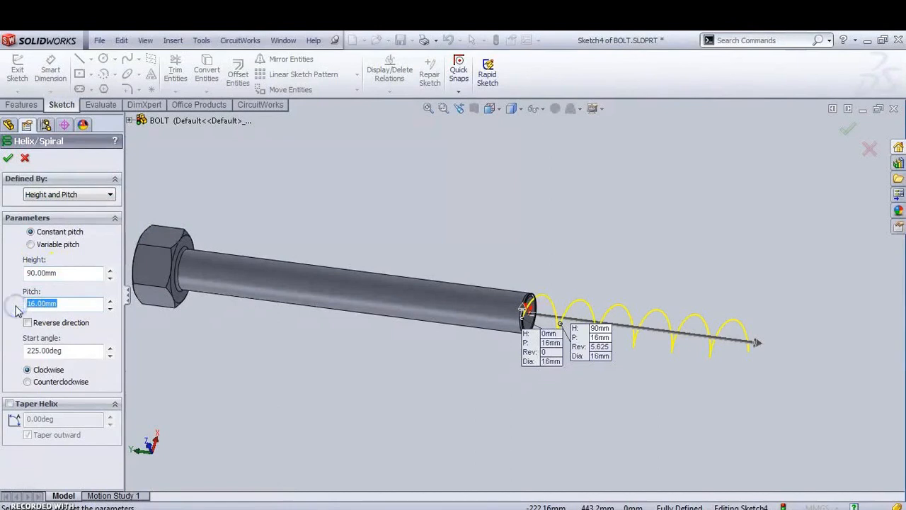
click(27, 323)
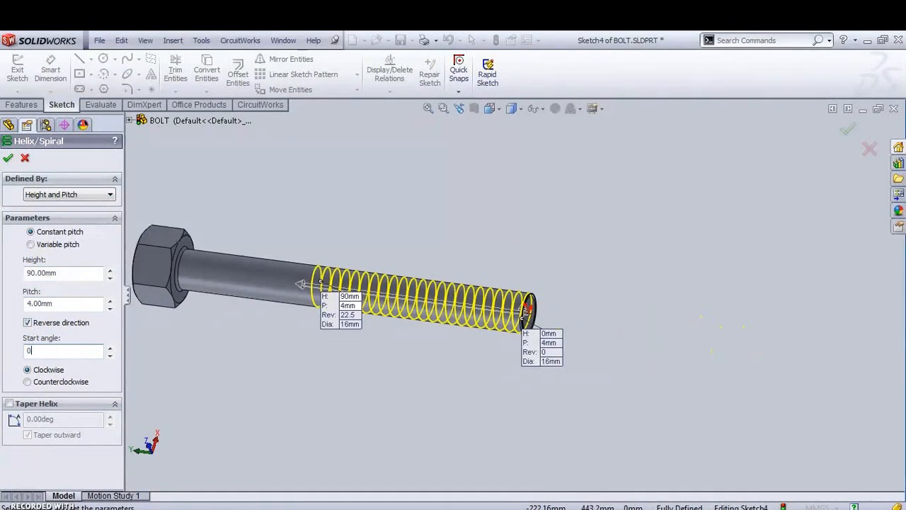
click(10, 160)
Check the helix's end point at the shank's free end, then start a sketch on the Right Plane viewed normal to it
middle_drag(362, 314, 366, 142)
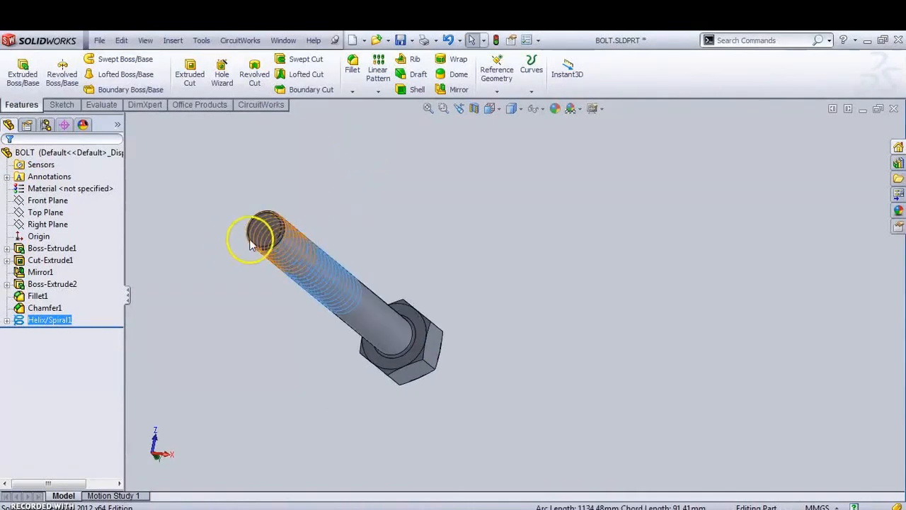
middle_drag(299, 259, 380, 262)
scroll(545, 237, down, 4)
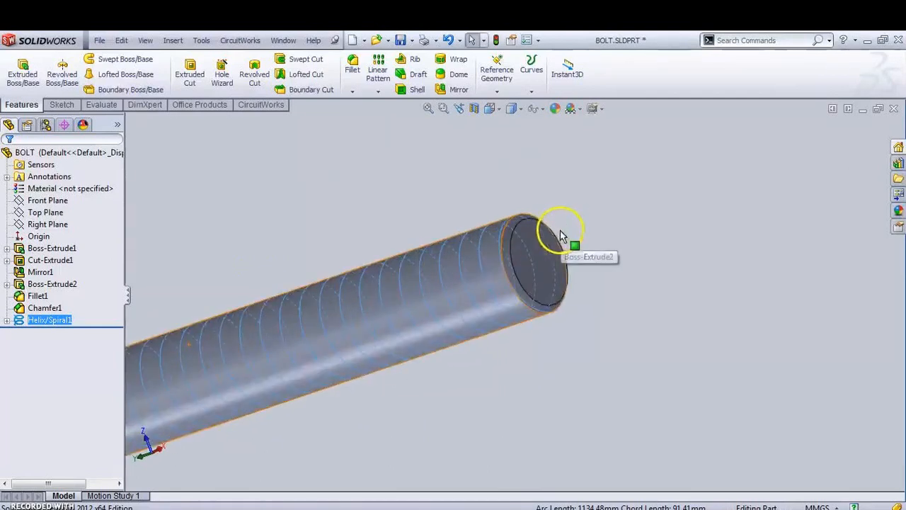
scroll(545, 238, down, 2)
scroll(446, 333, up, 3)
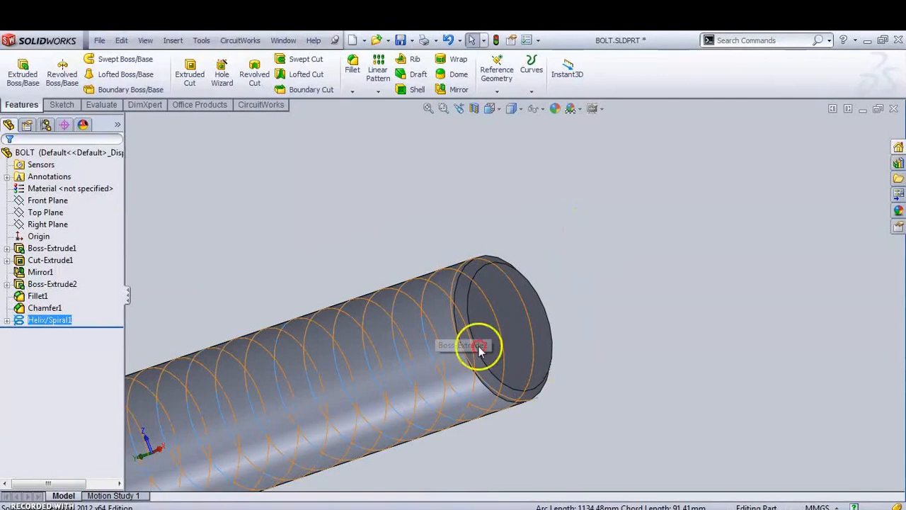
scroll(479, 350, up, 1)
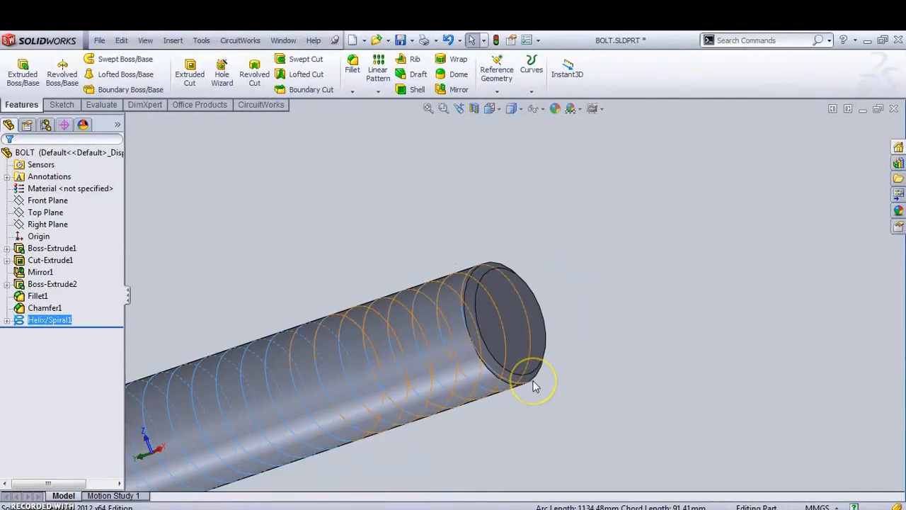
click(533, 381)
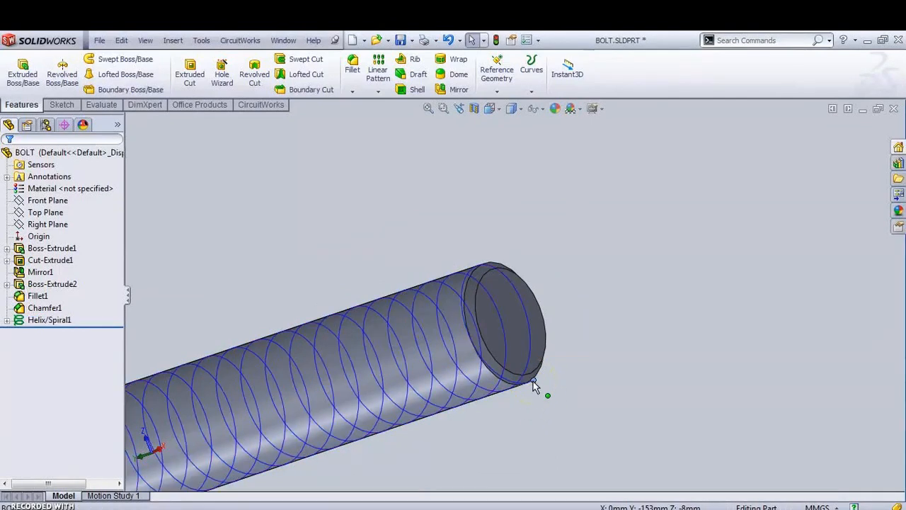
click(41, 213)
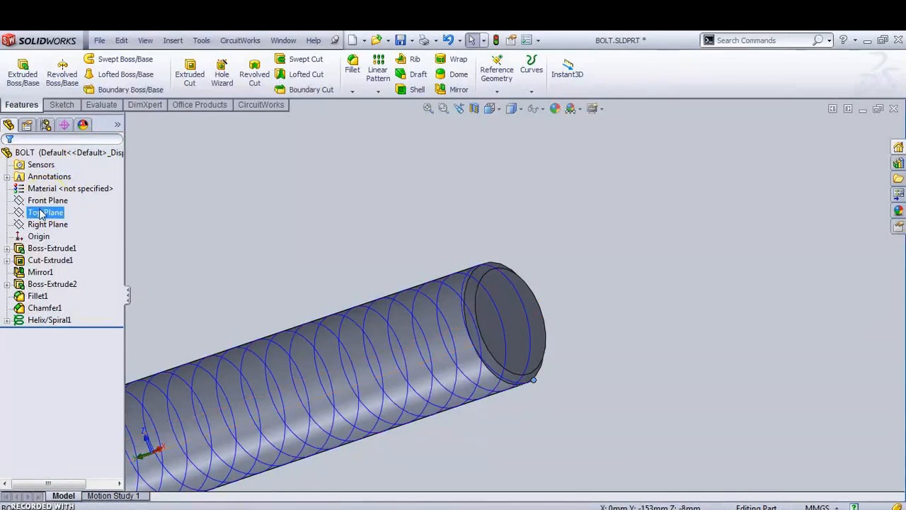
click(44, 224)
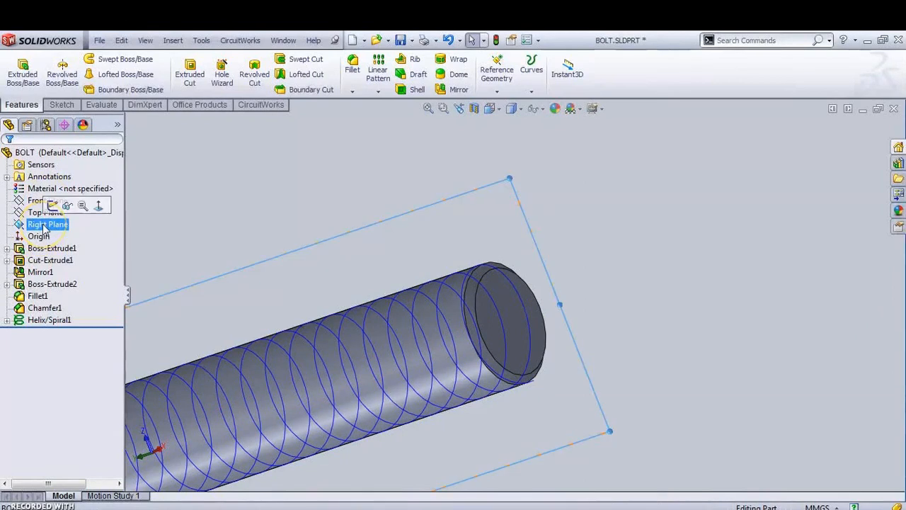
click(52, 205)
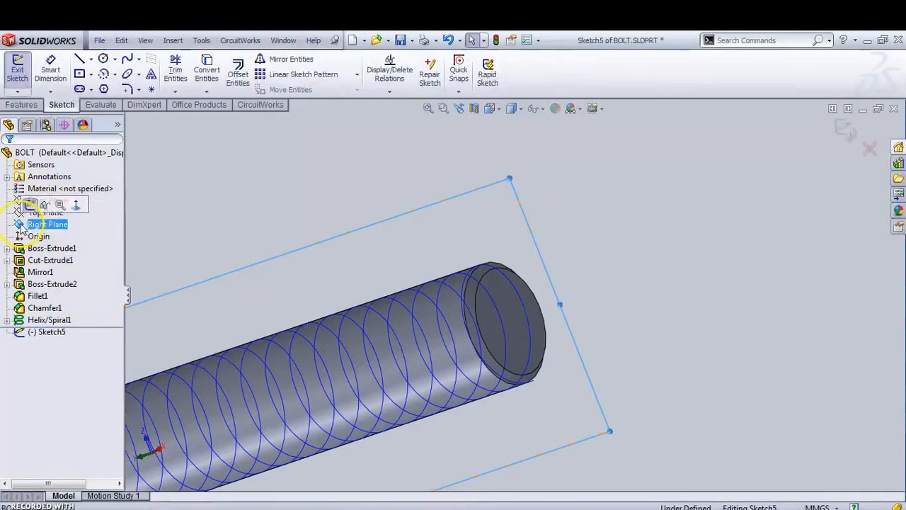
click(75, 204)
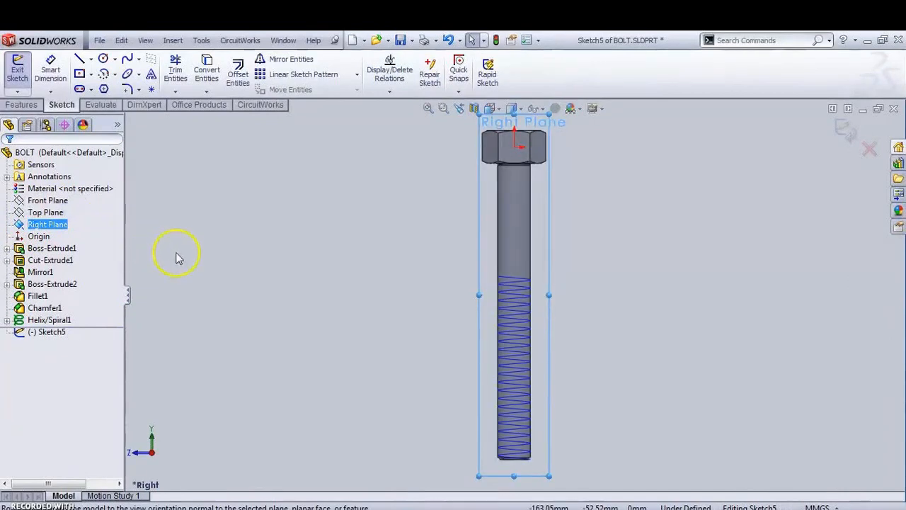
Sketch a center rectangle about 3.4 mm wide and 1.9 mm high, centred on the helix's end point at the shank's chamfered end
scroll(535, 464, down, 2)
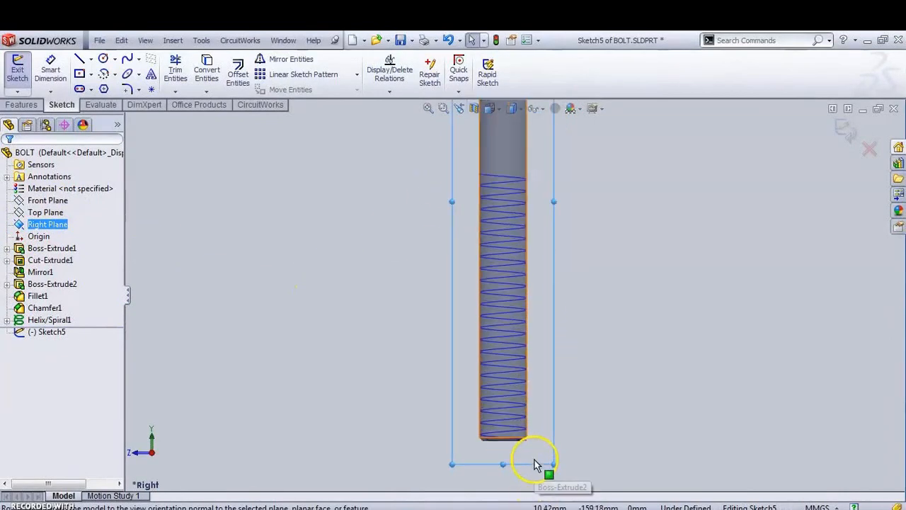
scroll(535, 464, down, 3)
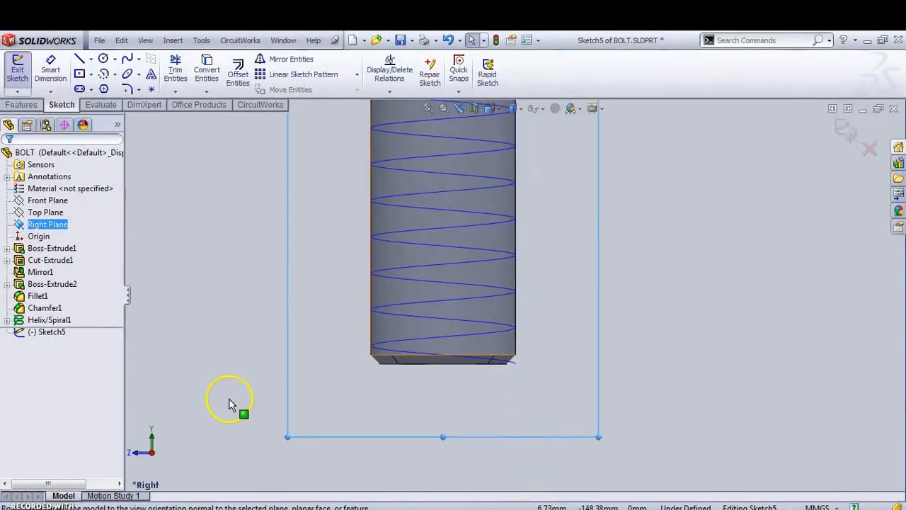
scroll(550, 338, down, 1)
scroll(518, 313, down, 3)
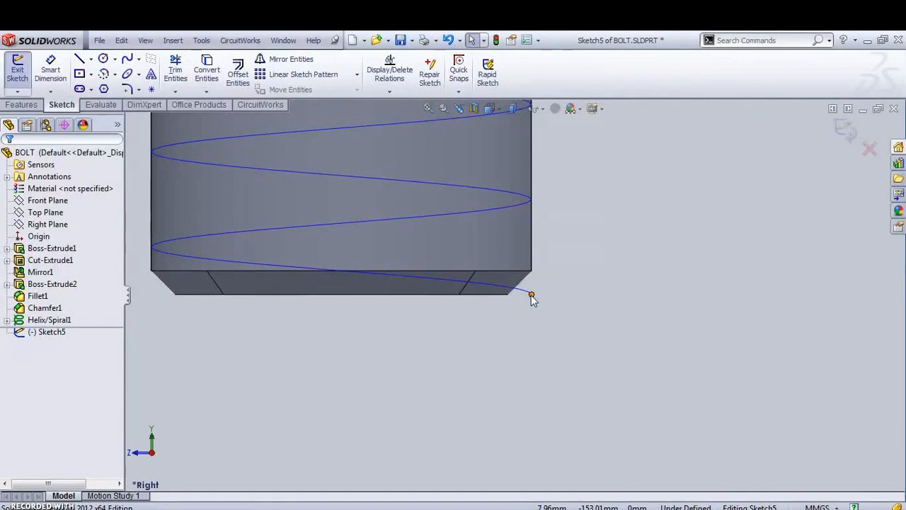
click(490, 280)
click(79, 74)
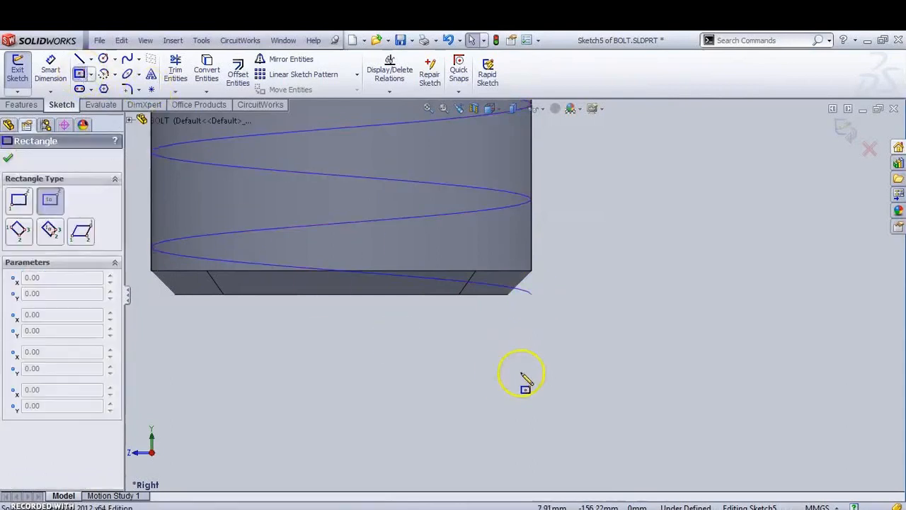
click(531, 294)
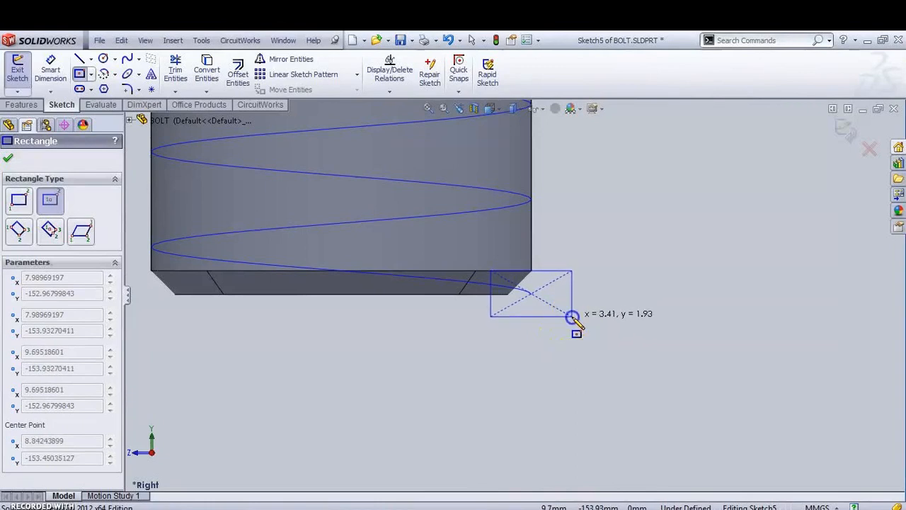
click(572, 317)
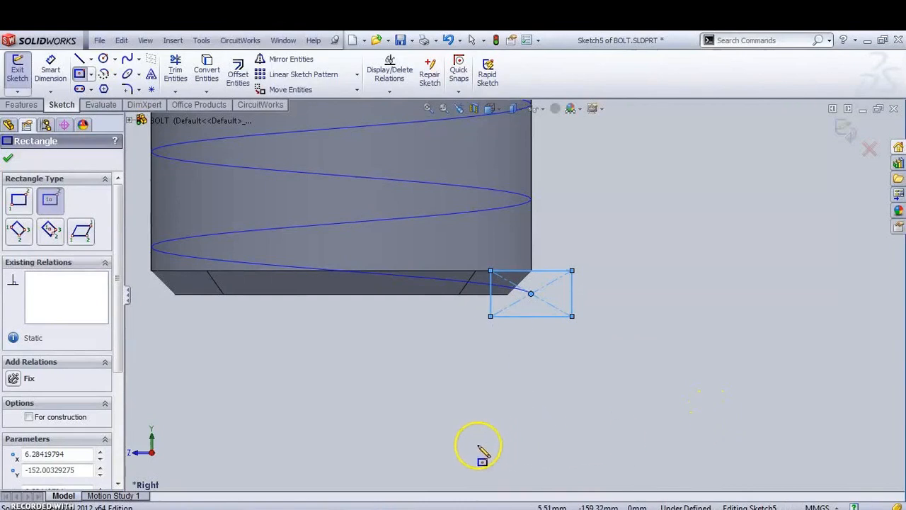
Dimension the thread profile rectangle at the shank's chamfered end 4 mm wide and 2 mm high
click(50, 70)
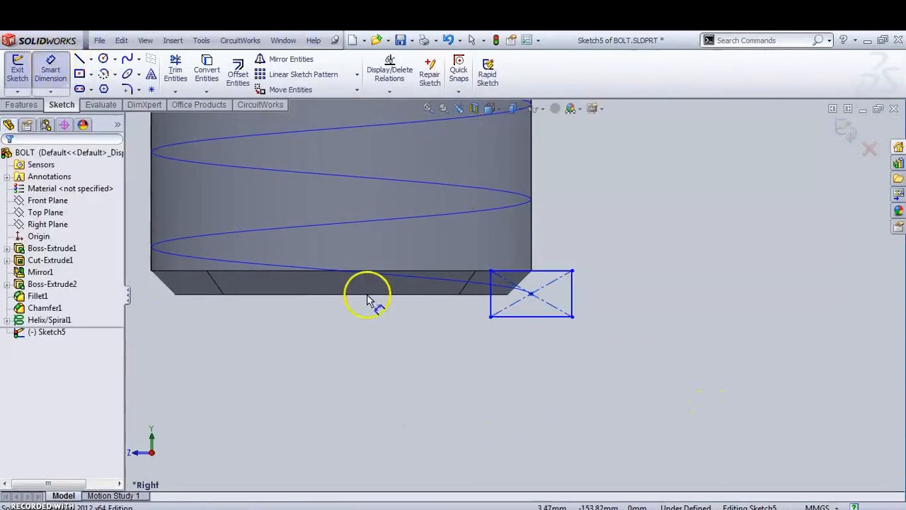
click(542, 329)
click(542, 344)
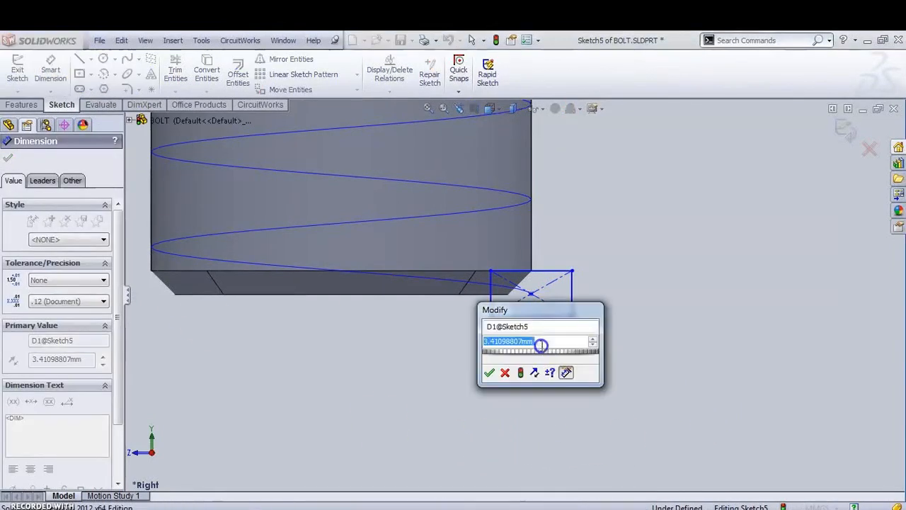
key(Return)
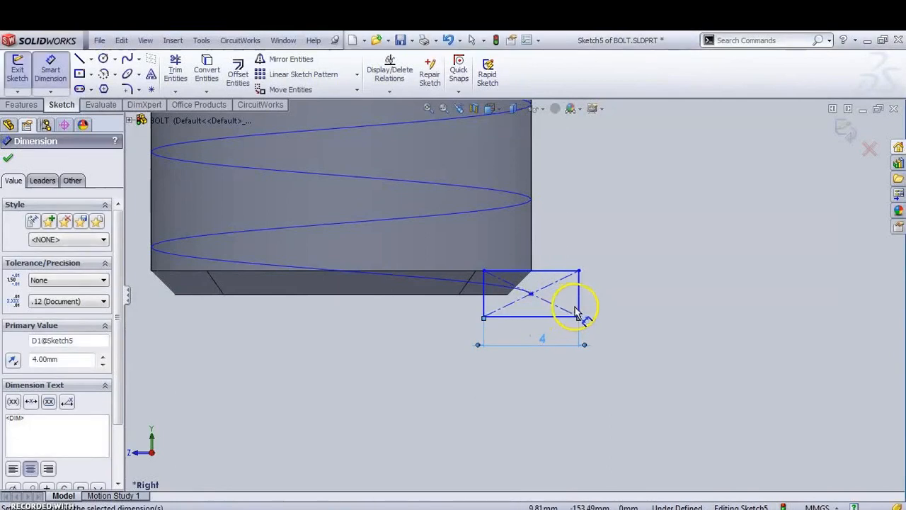
click(579, 309)
click(599, 304)
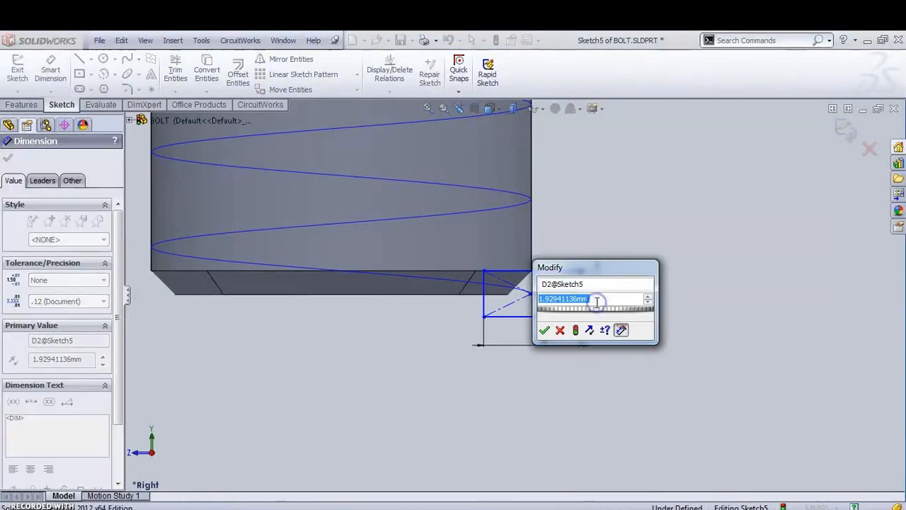
text(2)
key(Return)
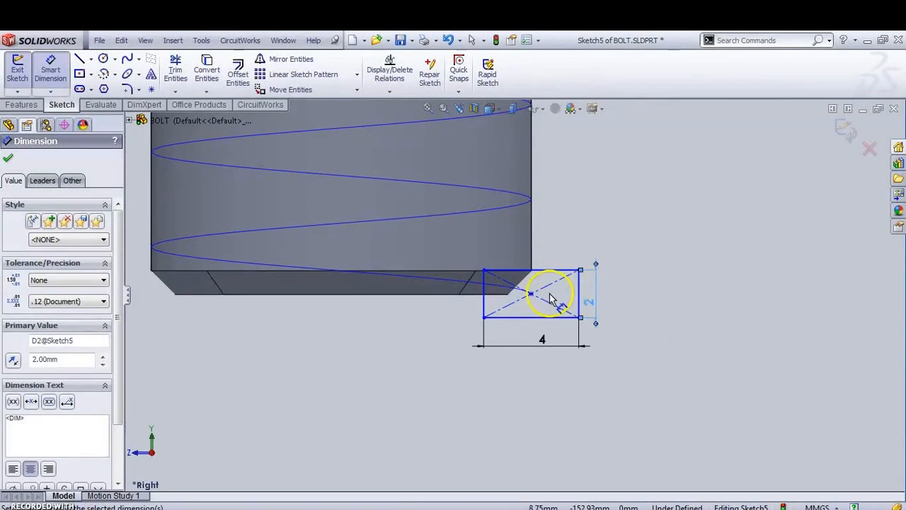
scroll(551, 297, up, 1)
scroll(545, 301, down, 2)
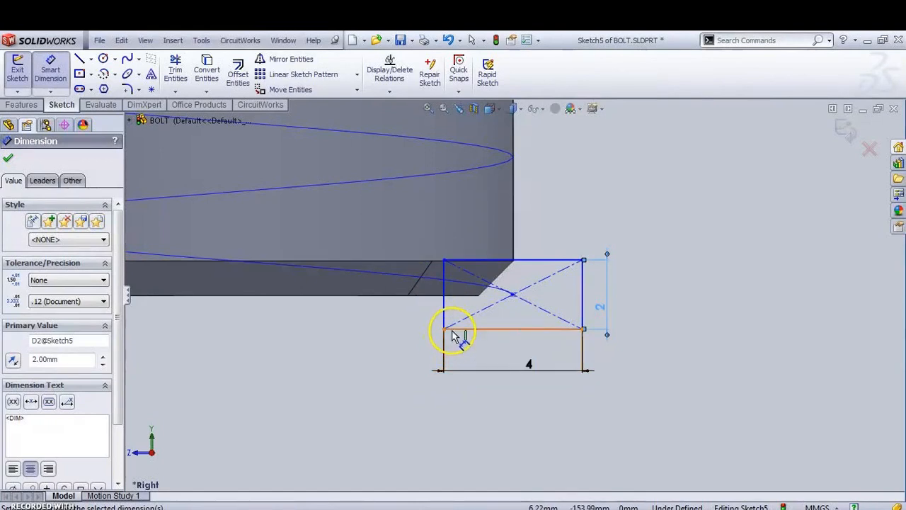
click(600, 334)
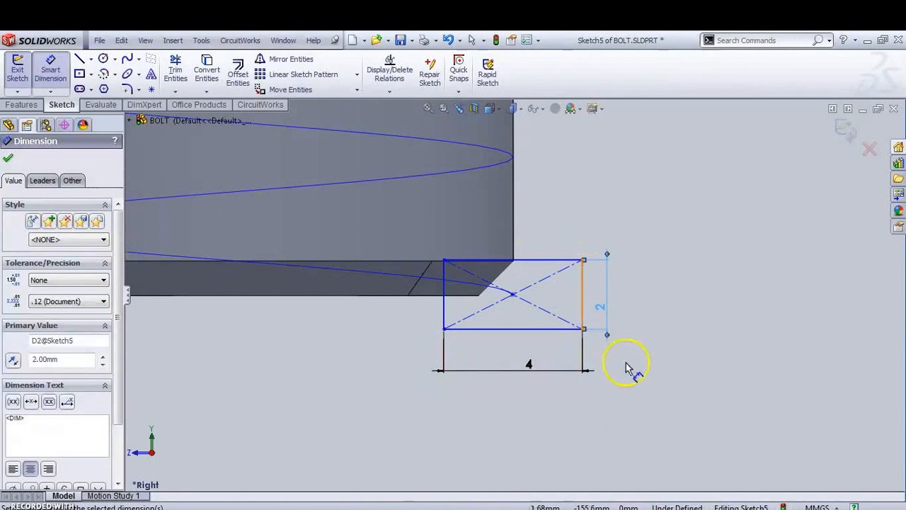
Finish the profile sketch and create a swept cut of the rectangle along the helix to form the bolt's thread
click(844, 133)
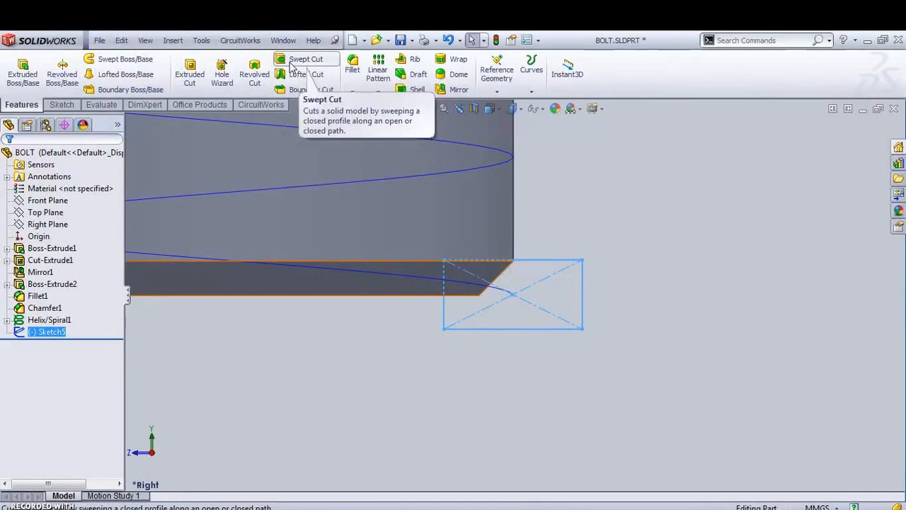
click(436, 284)
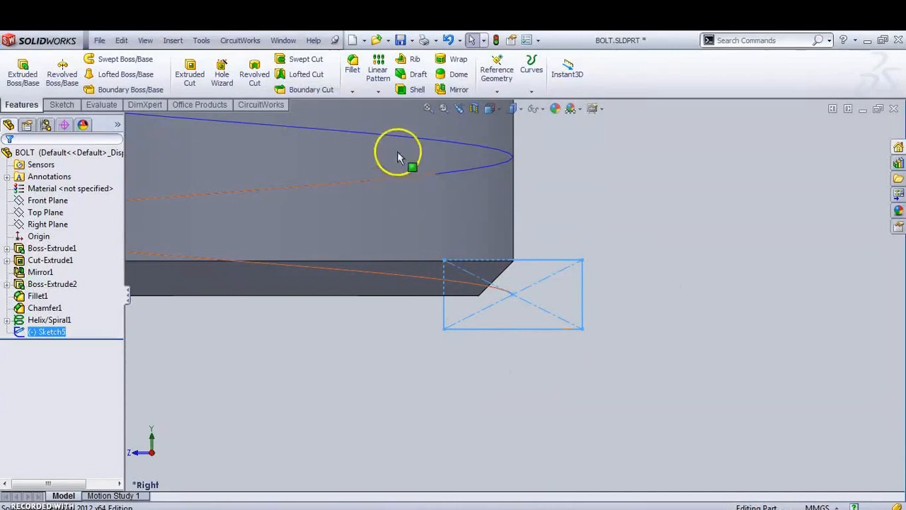
click(305, 61)
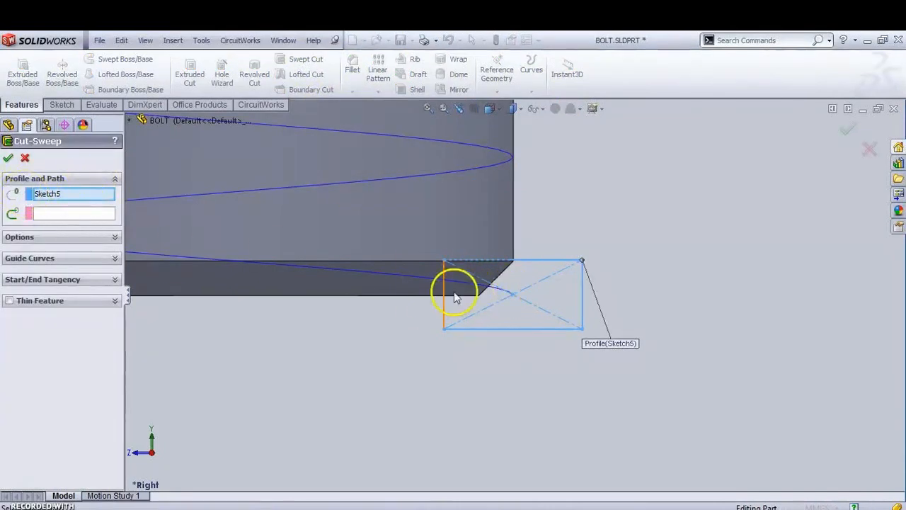
click(76, 213)
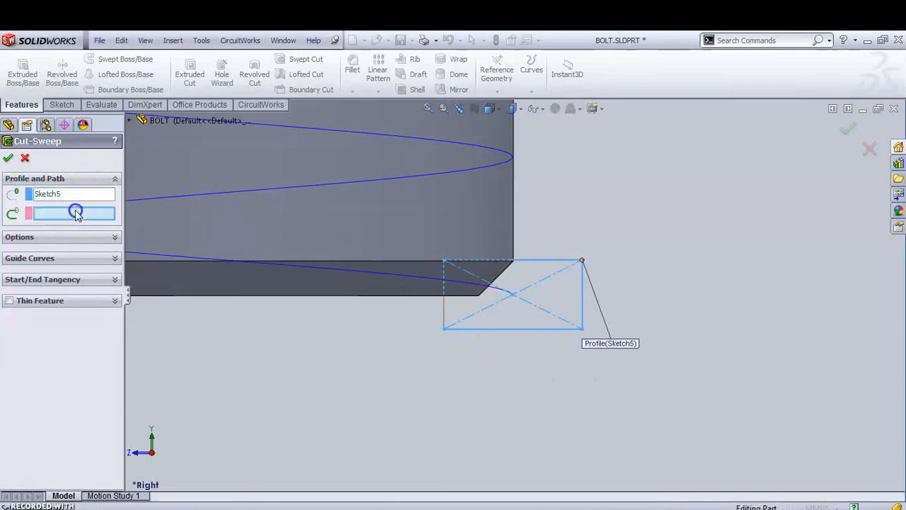
click(299, 266)
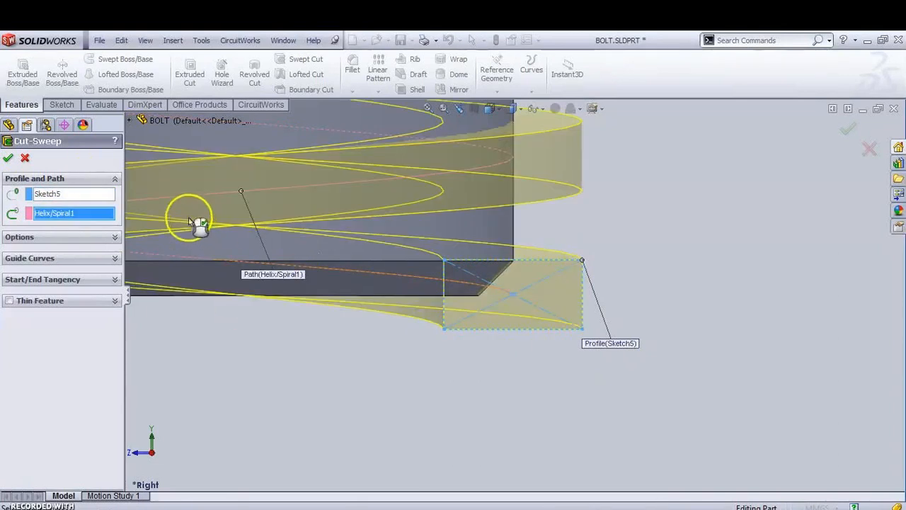
click(8, 158)
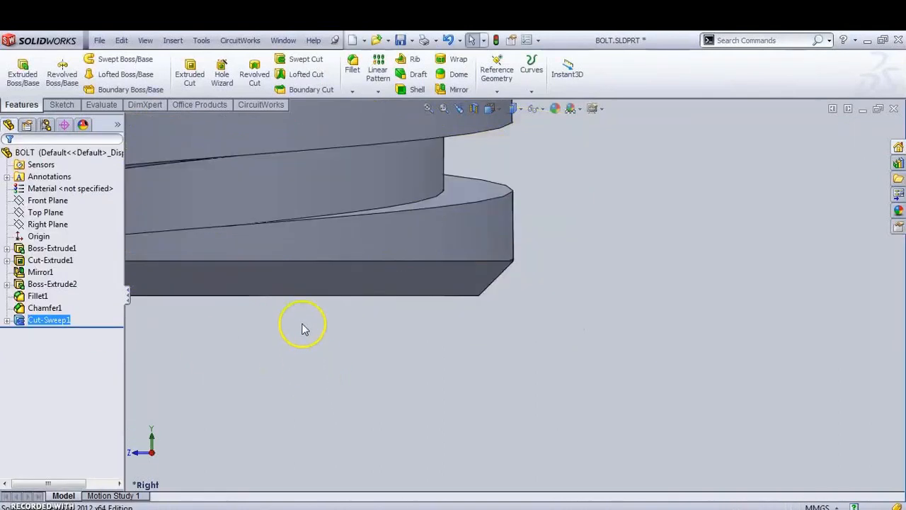
Section the bolt along the Front Plane and examine the thread grooves in a view normal to the cut
scroll(302, 325, up, 12)
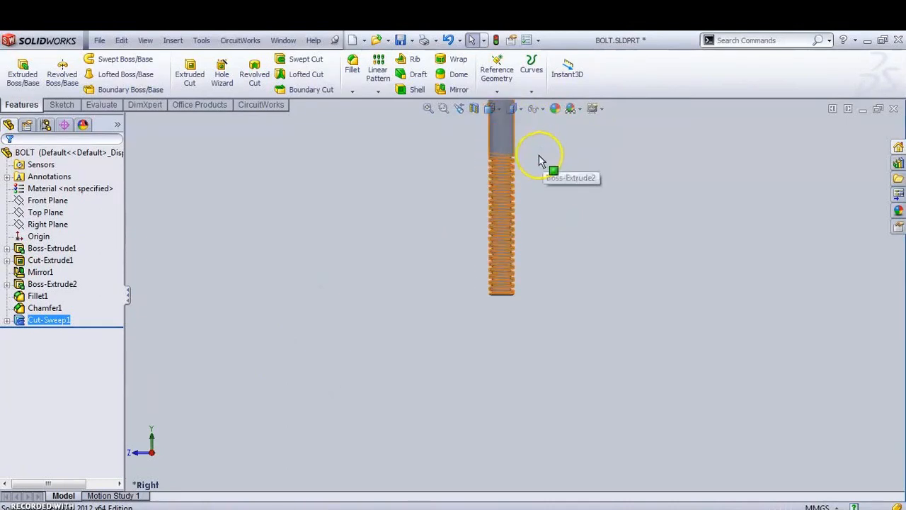
scroll(422, 224, down, 5)
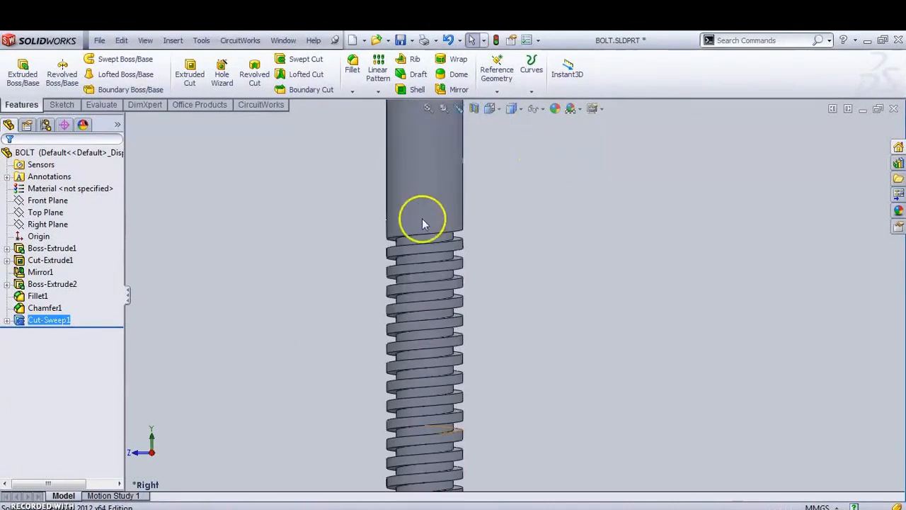
click(475, 111)
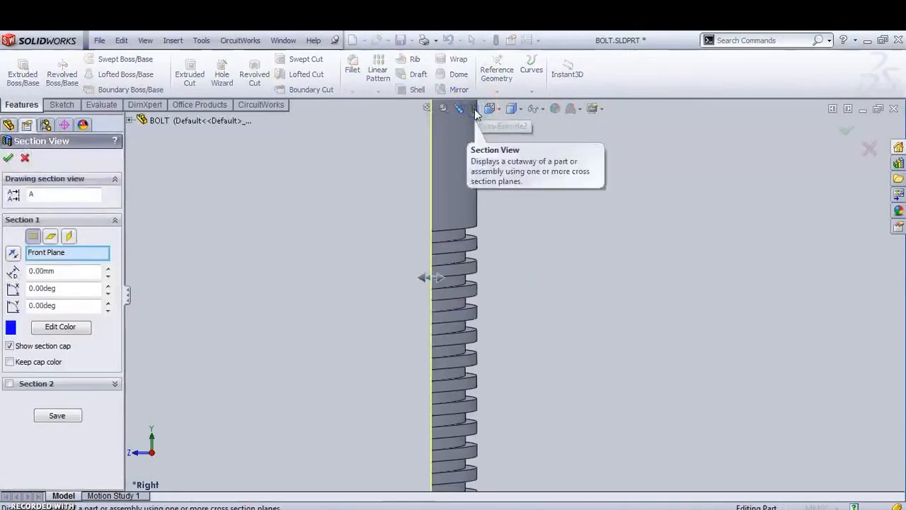
middle_drag(590, 323, 653, 354)
click(496, 110)
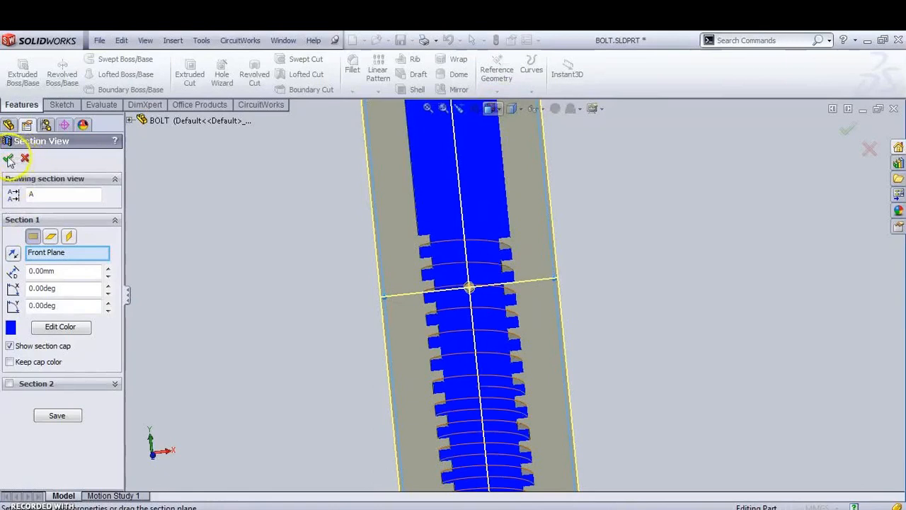
click(511, 109)
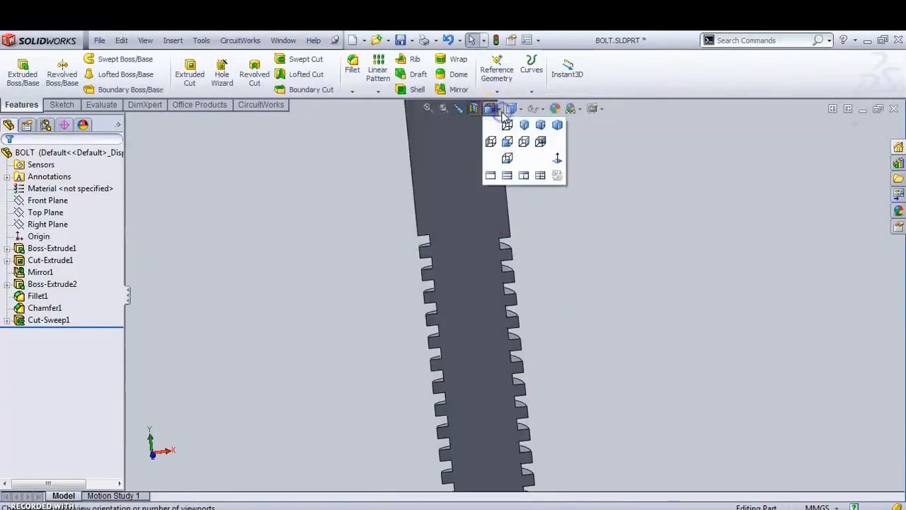
click(559, 159)
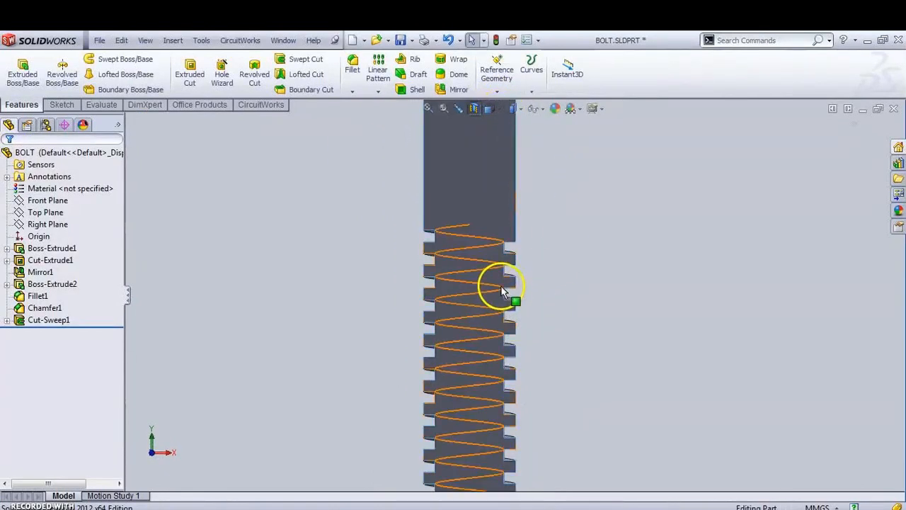
scroll(502, 283, down, 3)
Start a sketch on the Front Plane and trace one thread groove with three lines, about 2 mm deep and 2 mm high
click(45, 201)
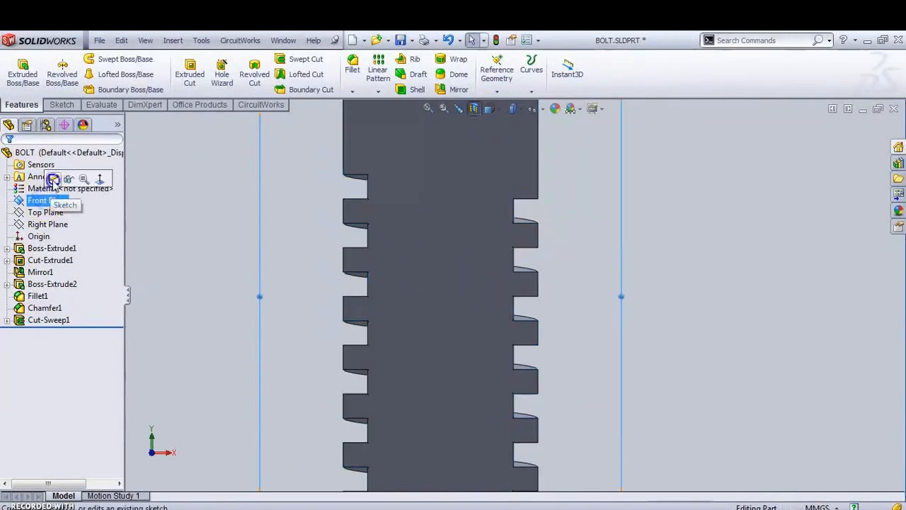
click(53, 180)
click(78, 180)
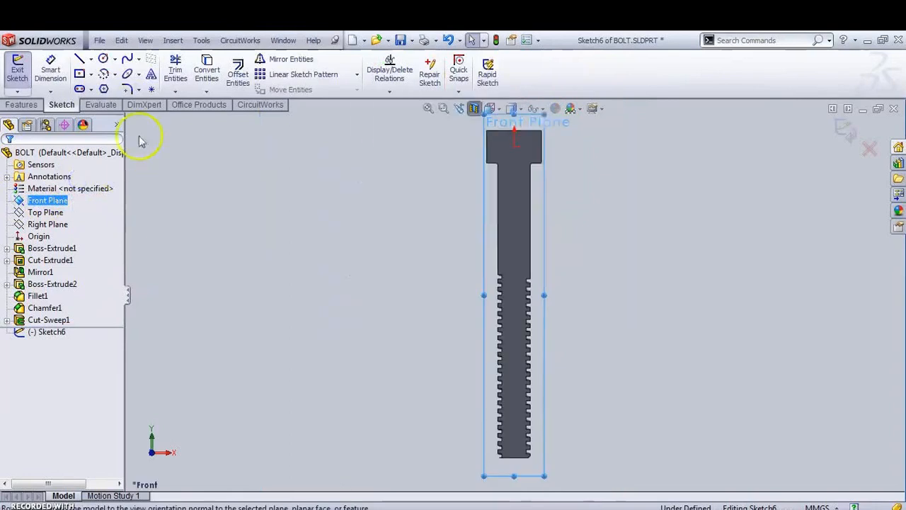
click(79, 59)
scroll(556, 324, down, 5)
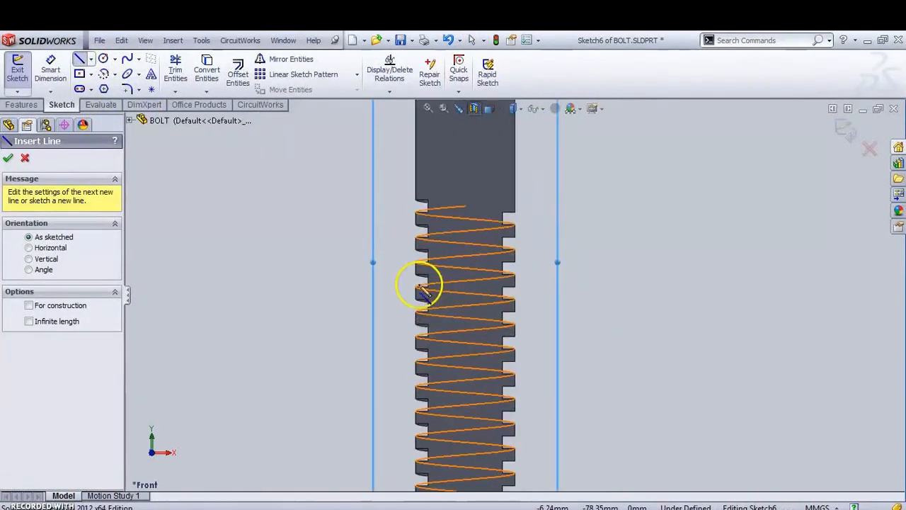
scroll(423, 290, down, 5)
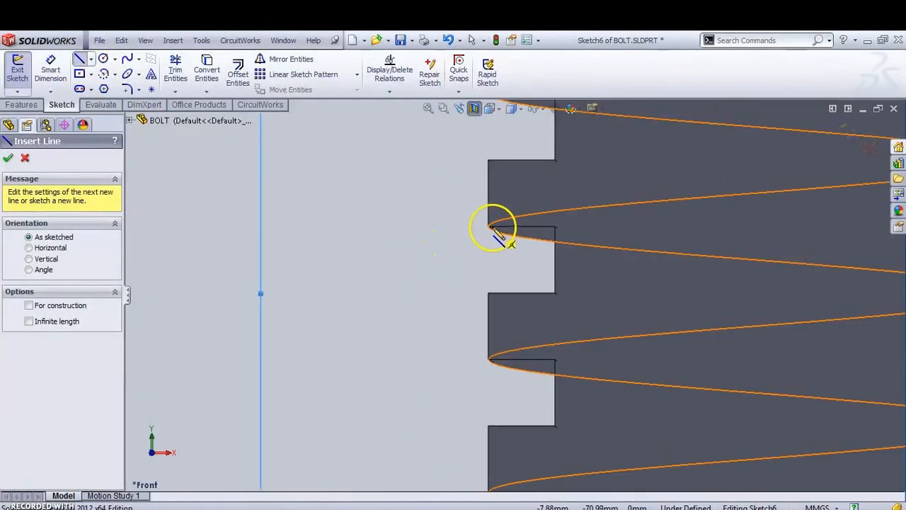
click(489, 226)
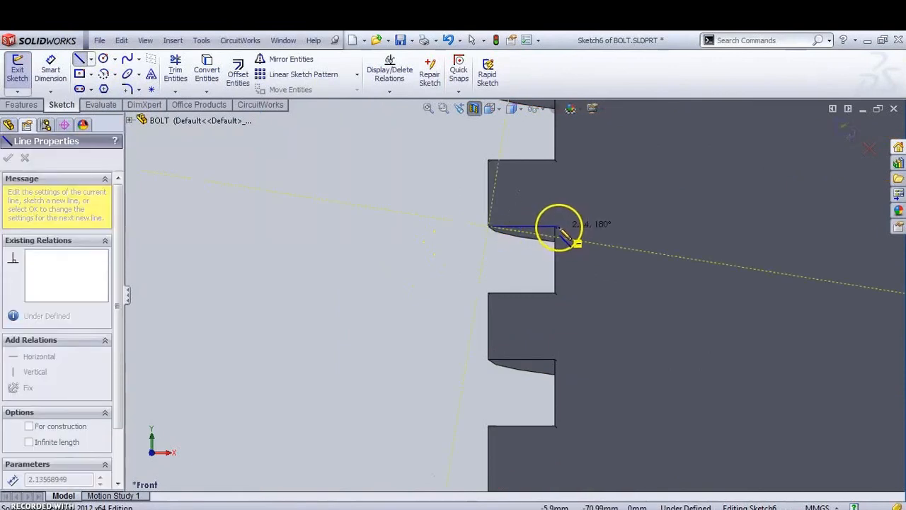
click(555, 227)
click(555, 290)
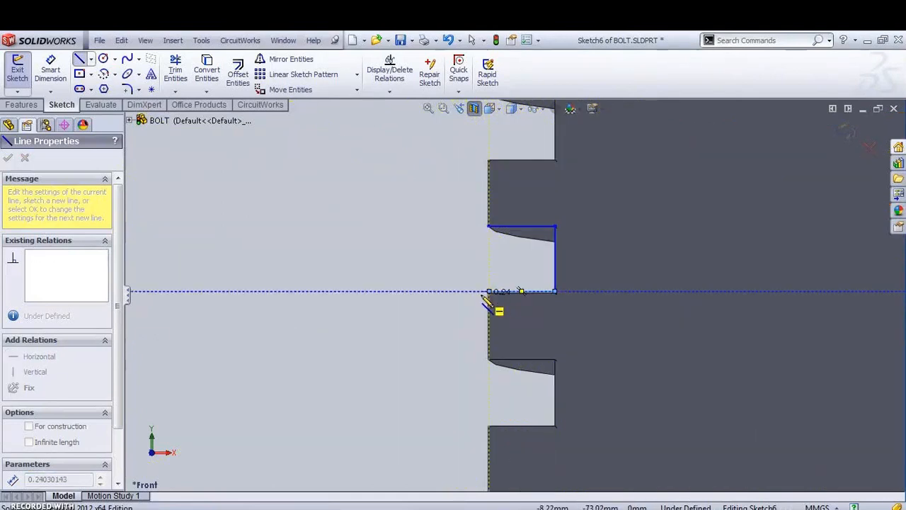
click(487, 291)
key(Escape)
Dimension the groove outline's vertical line and lower horizontal line to 2 mm each
click(51, 69)
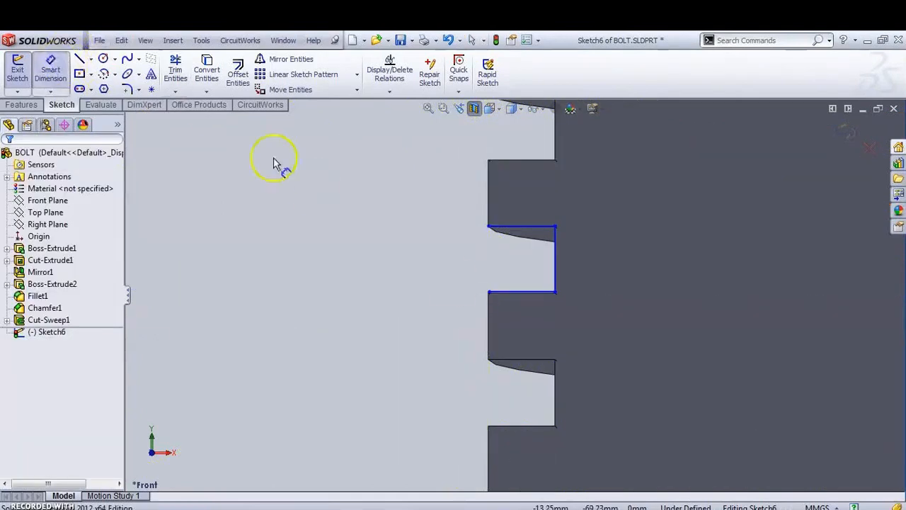
click(556, 259)
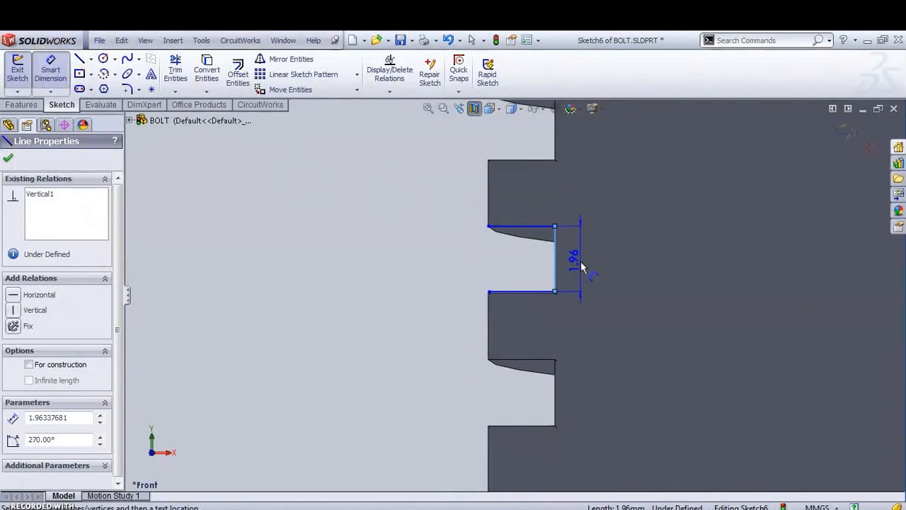
click(582, 266)
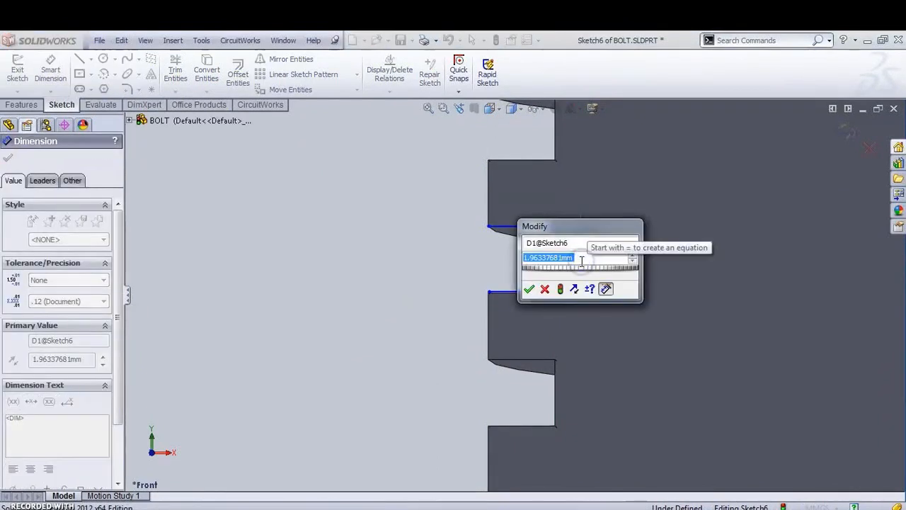
text(2)
key(Return)
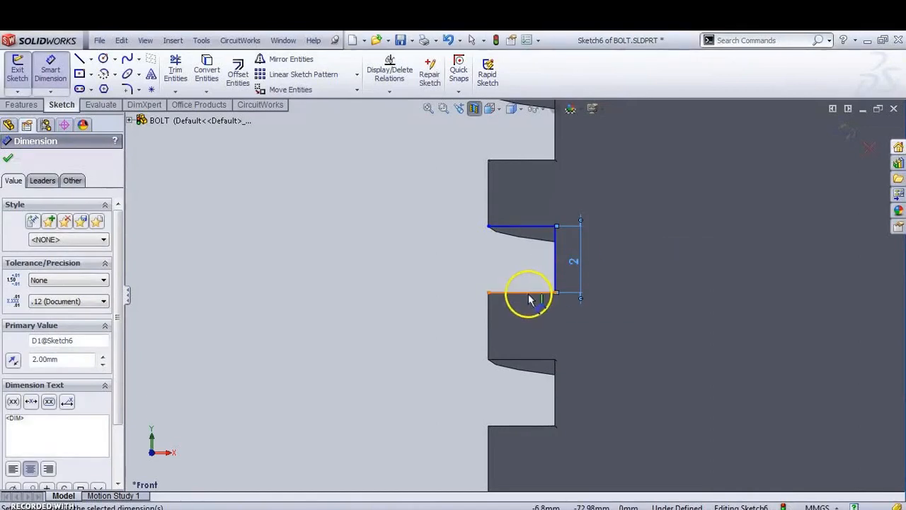
click(528, 296)
click(528, 306)
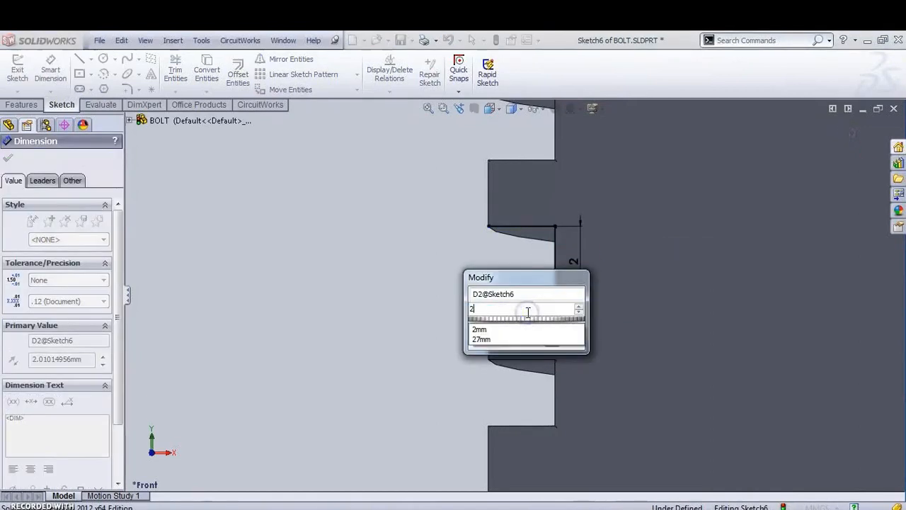
key(Escape)
text(2)
key(Return)
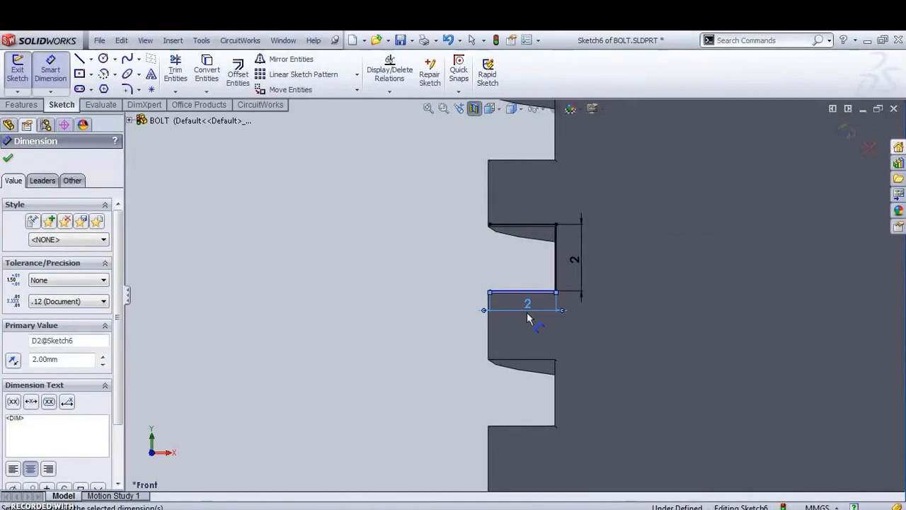
Try to add a length dimension to the groove outline's upper horizontal line
click(522, 225)
click(519, 192)
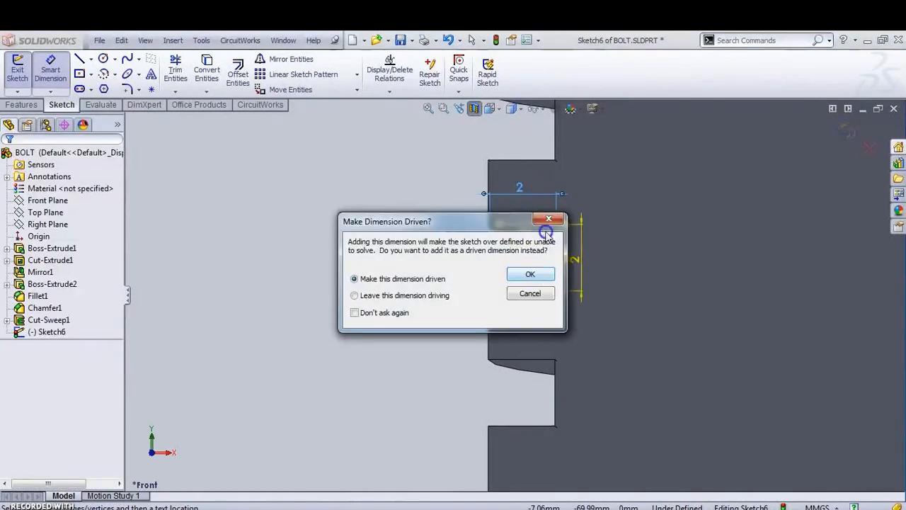
click(547, 220)
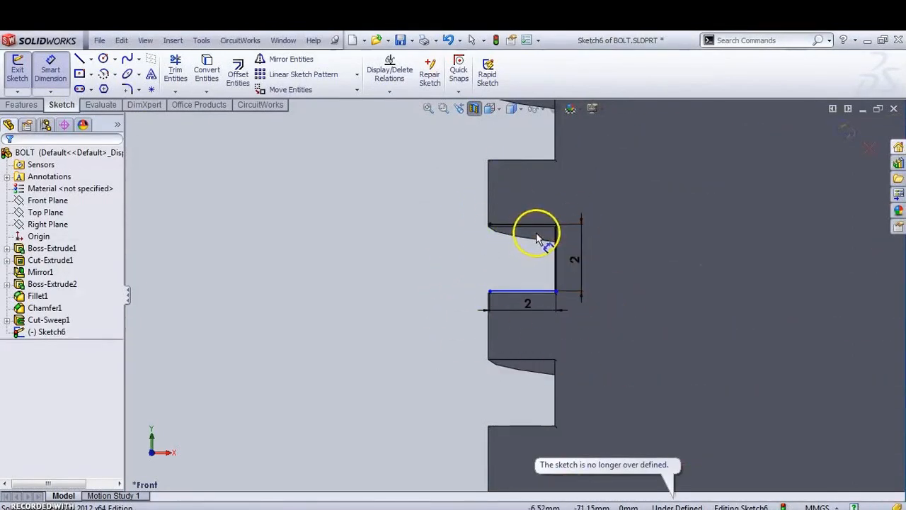
key(Escape)
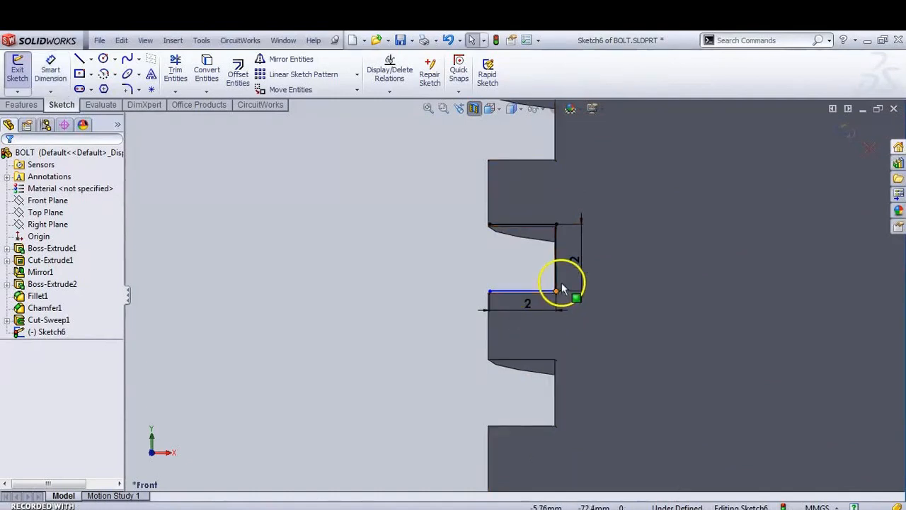
Delete the whole groove outline together with its dimensions from the Front Plane sketch
click(477, 213)
mouse_move(451, 204)
mouse_down()
mouse_move(580, 259)
mouse_move(601, 372)
mouse_move(605, 338)
mouse_up()
key(Delete)
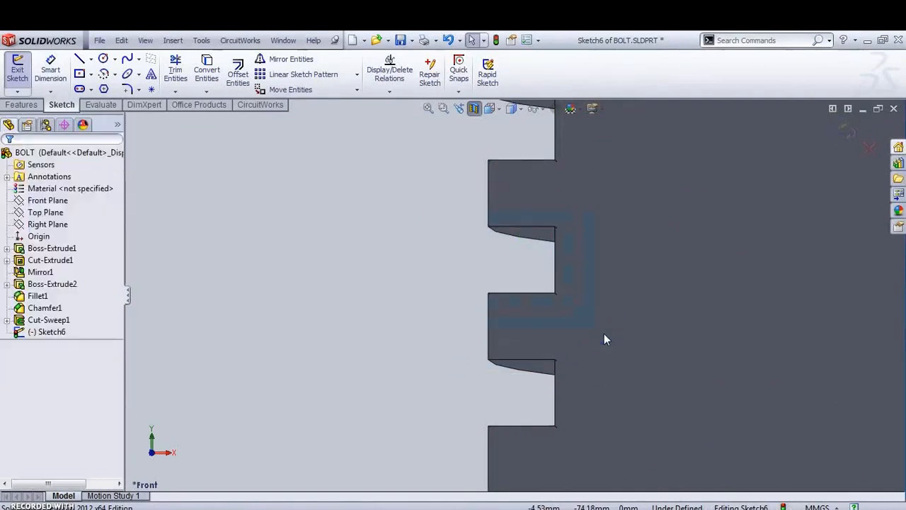
Turn off the section view and save the bolt part with a rebuild, deleting the empty sketch
click(479, 113)
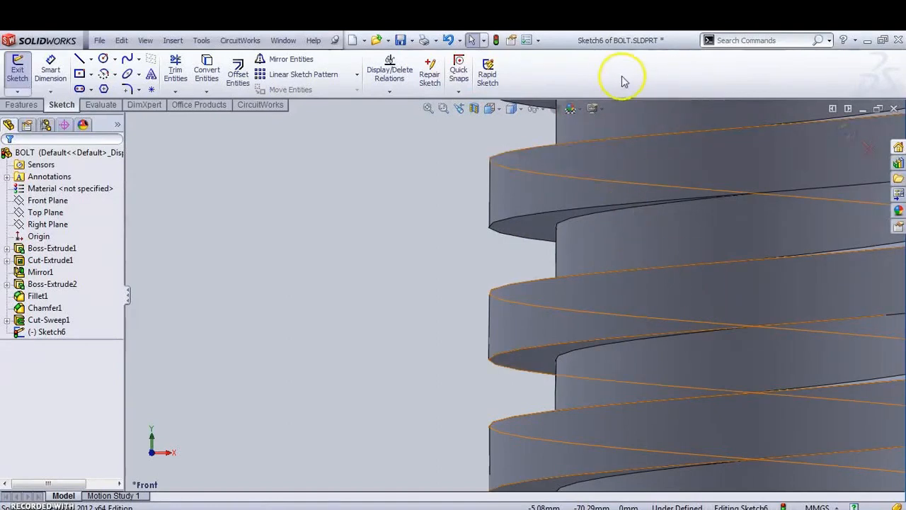
scroll(605, 107, up, 4)
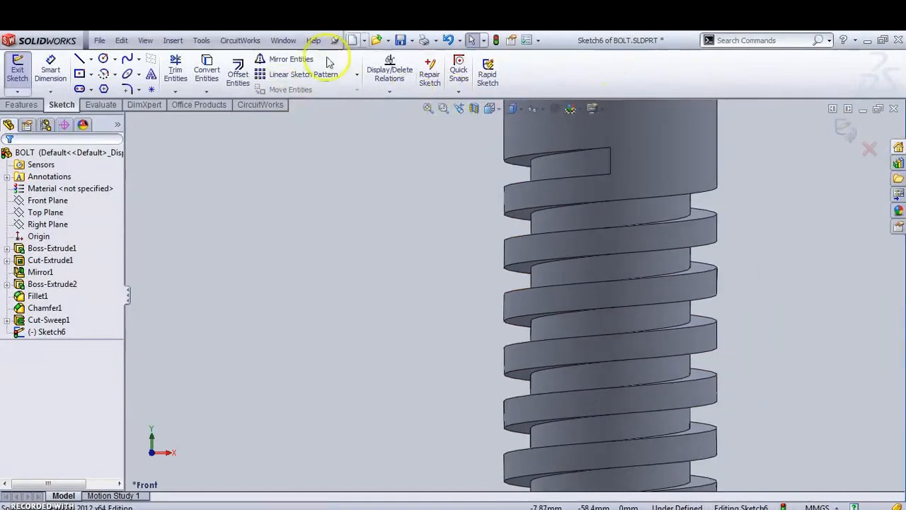
click(401, 41)
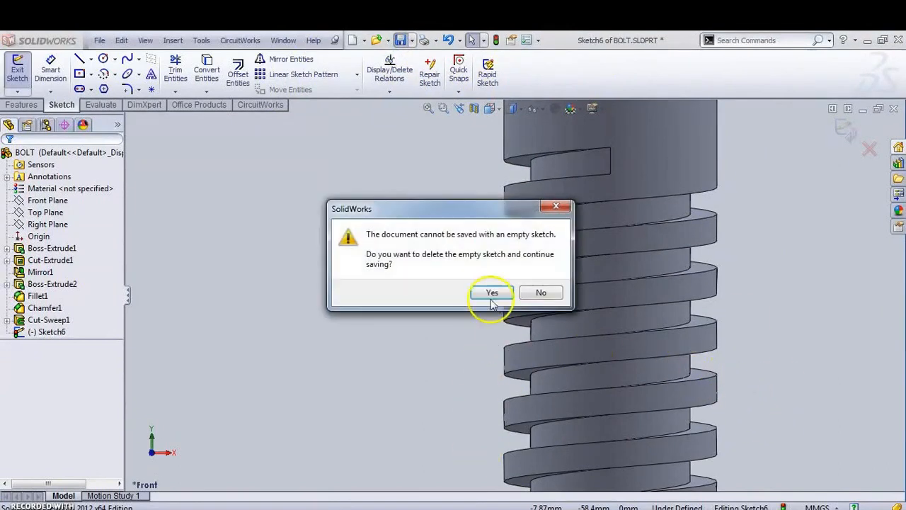
click(487, 293)
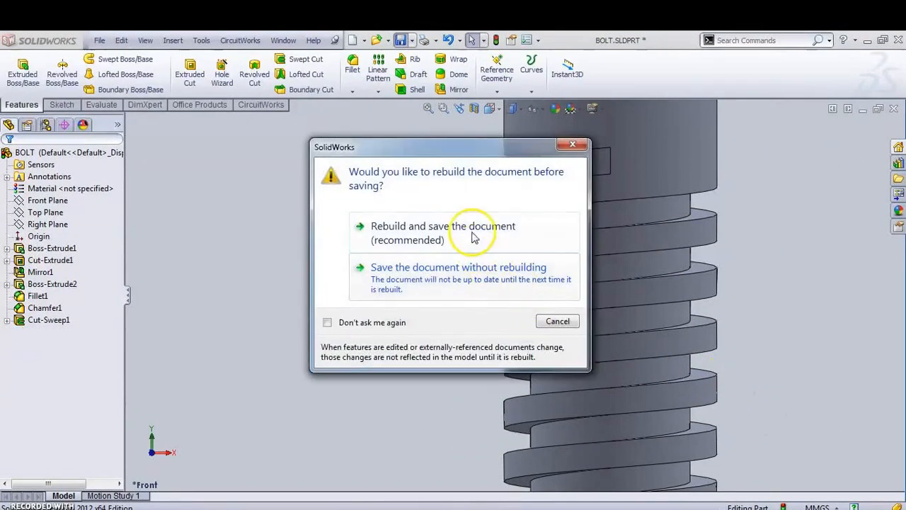
click(473, 234)
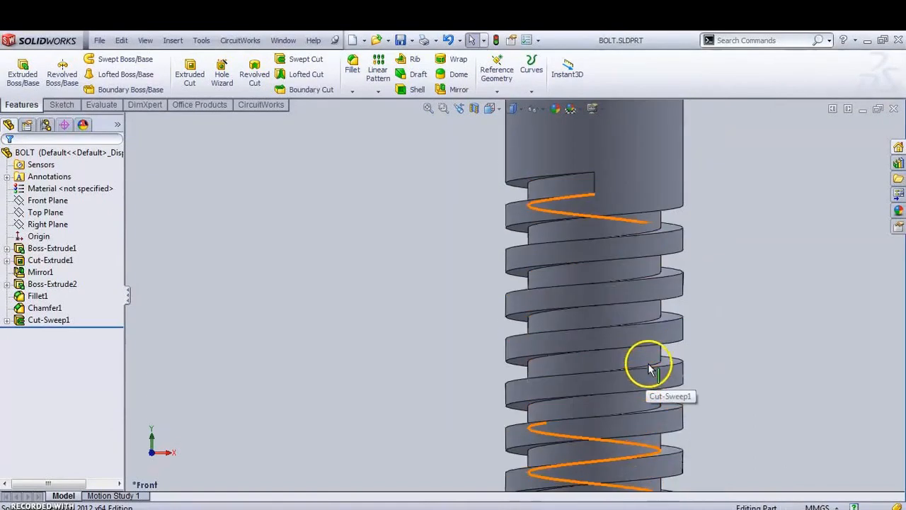
Open the part NUT.SLDPRT from the exapansion joint folder
key(f)
scroll(623, 343, down, 2)
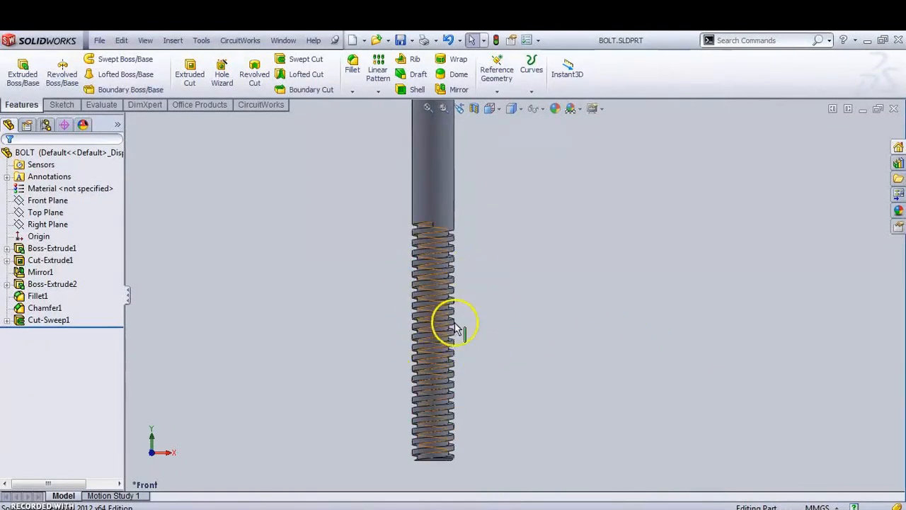
click(99, 40)
click(102, 63)
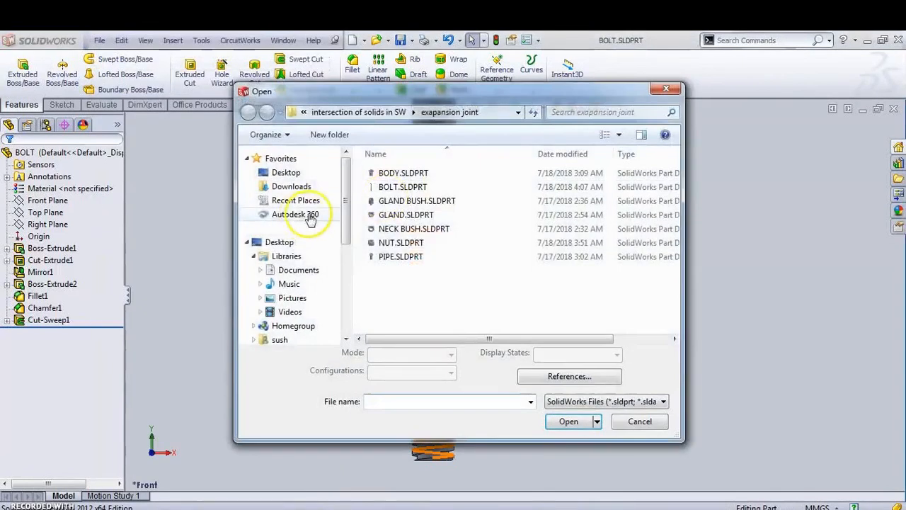
click(396, 242)
click(580, 422)
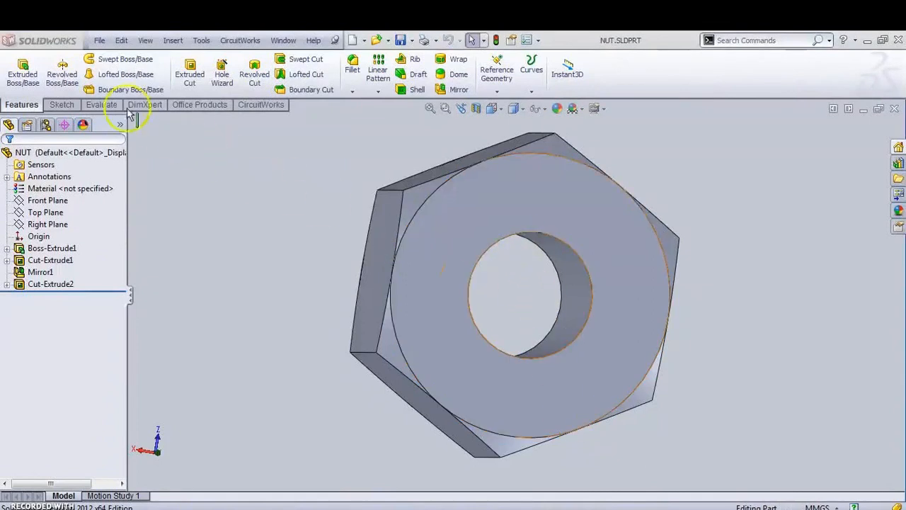
Insert BOLT.SLDPRT into the nut part and place it freely near the nut
click(173, 40)
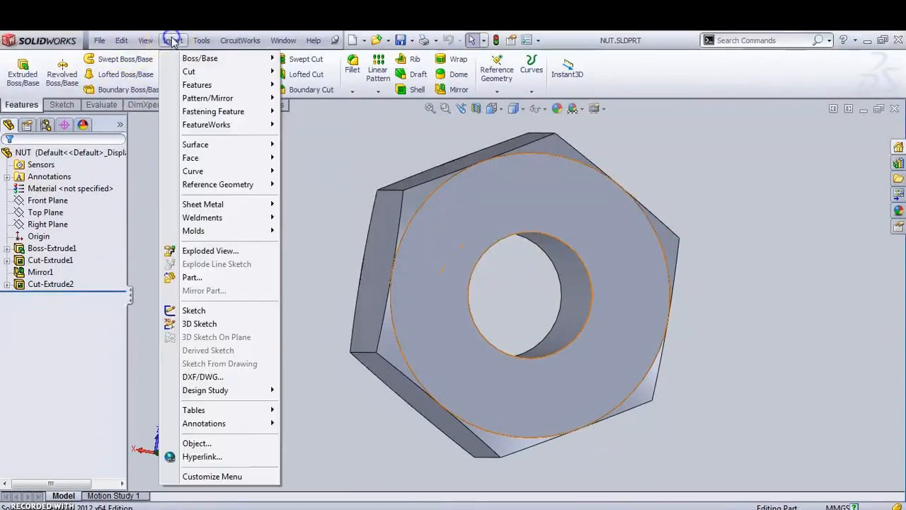
click(191, 277)
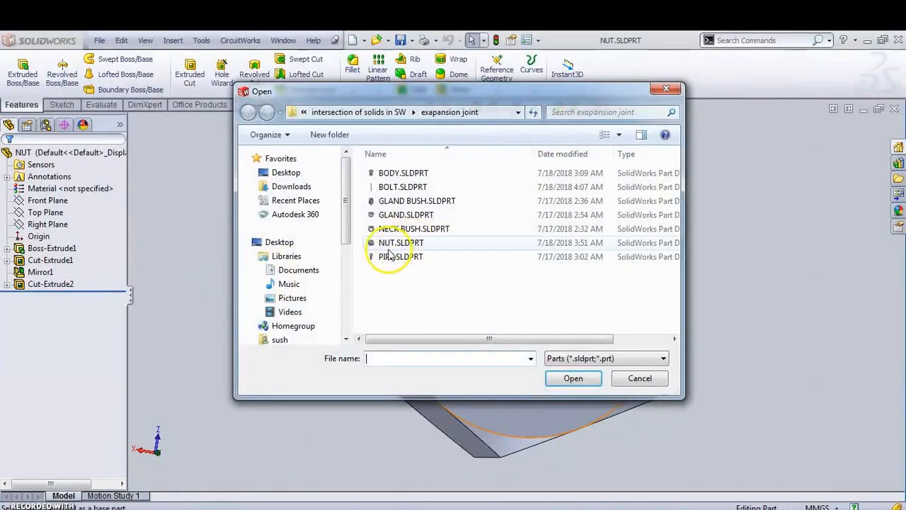
click(397, 187)
click(573, 378)
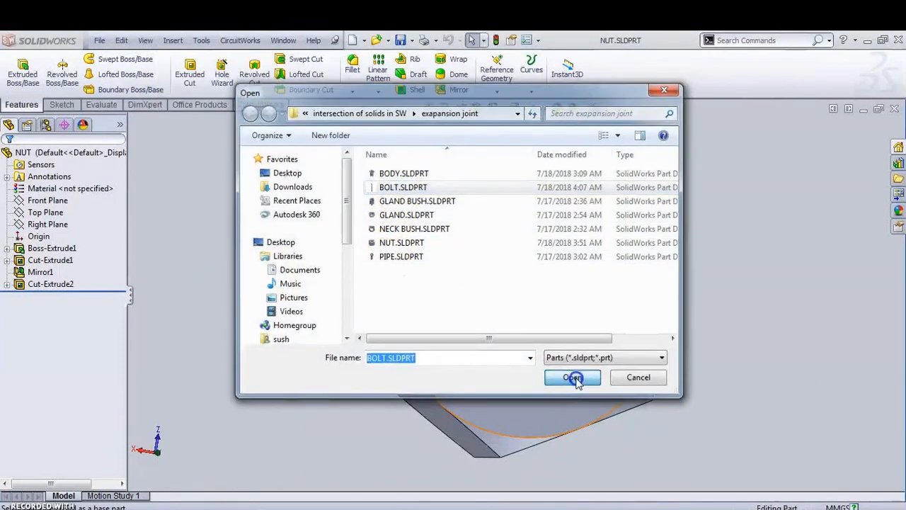
middle_drag(617, 344, 657, 243)
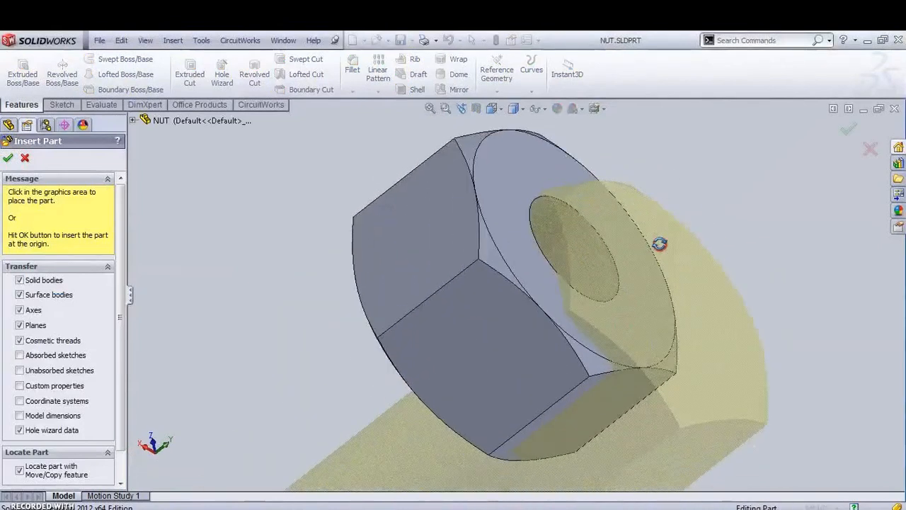
scroll(654, 243, up, 5)
scroll(655, 243, up, 3)
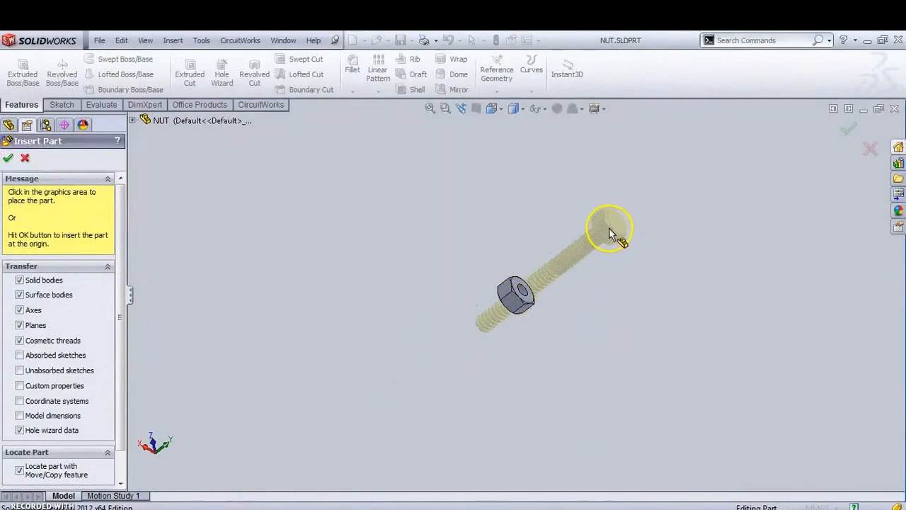
click(609, 228)
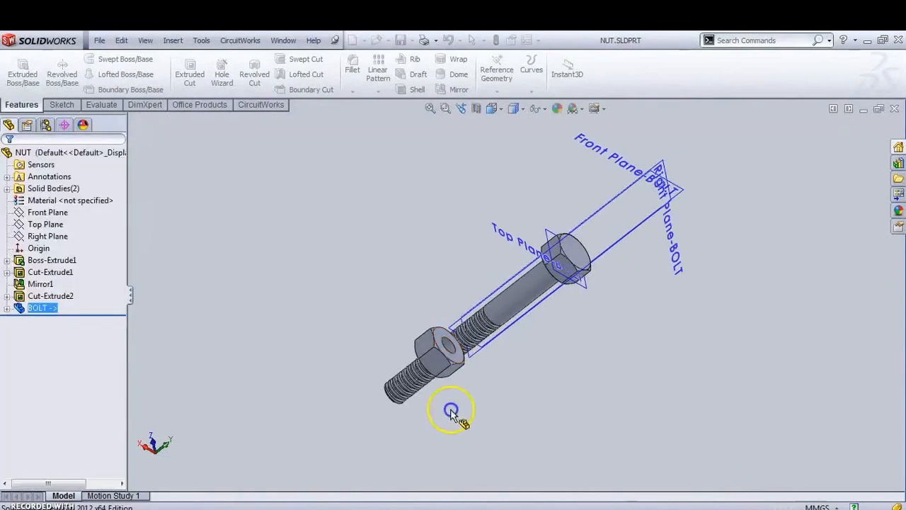
Locate the inserted bolt with a Concentric mate between the nut's hole face and the bolt's cylindrical shank face
middle_drag(458, 377, 485, 347)
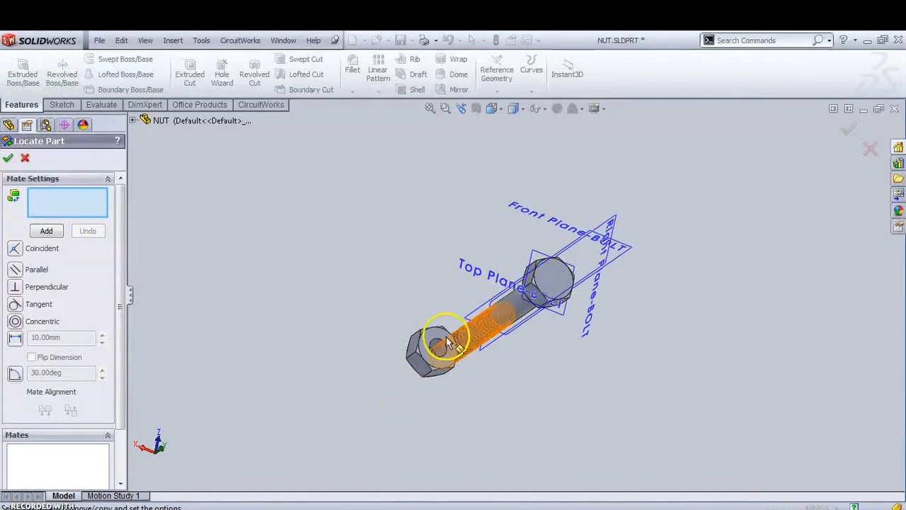
scroll(439, 344, down, 5)
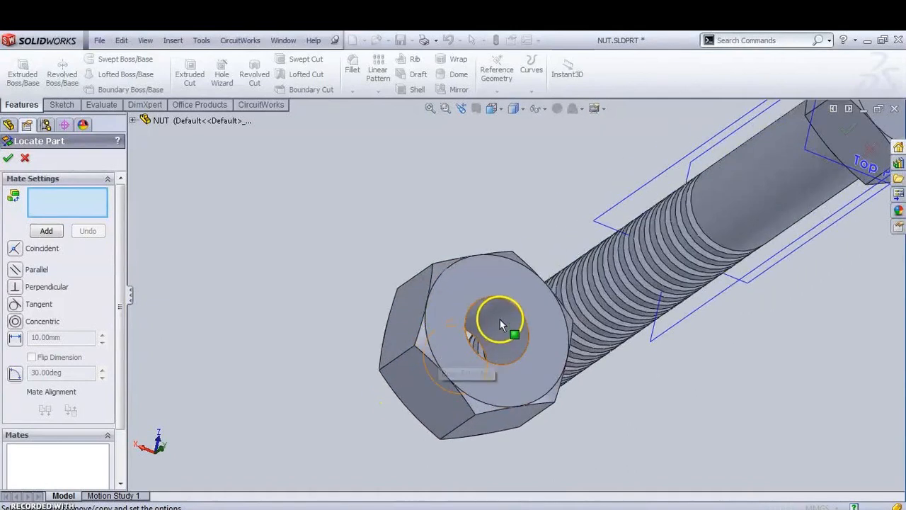
click(498, 322)
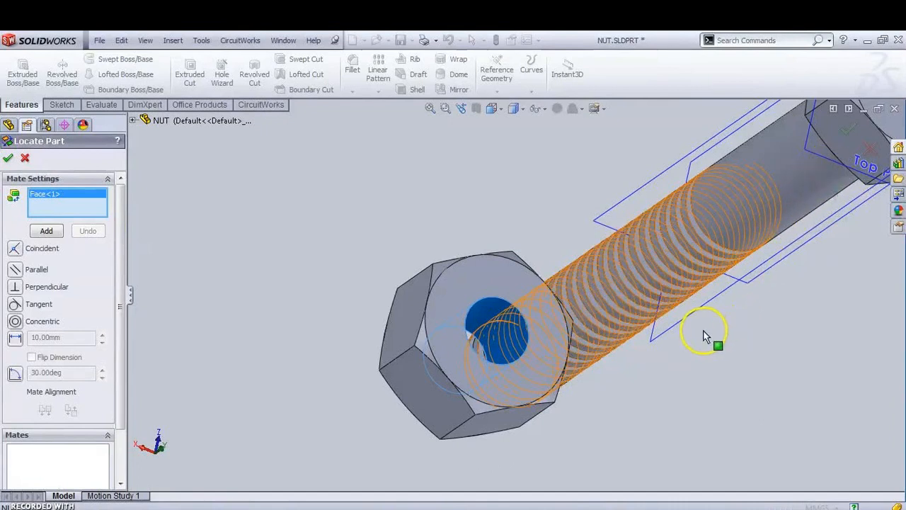
click(755, 268)
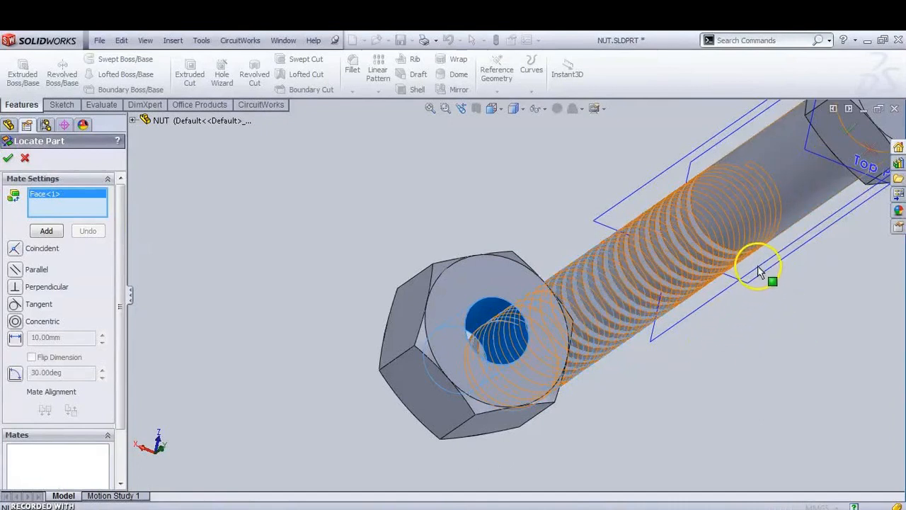
click(678, 316)
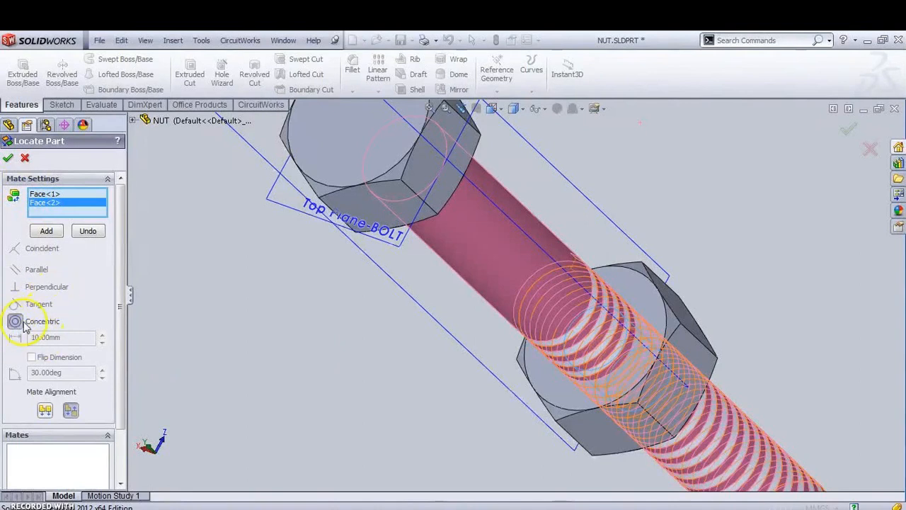
click(6, 157)
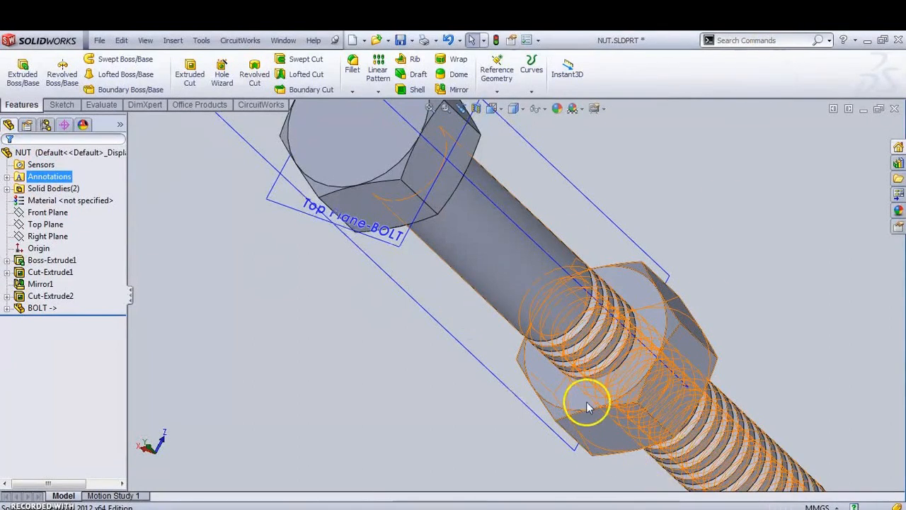
Combine the bodies with the Subtract operation, using the nut as main body and the bolt as the body to remove
middle_drag(696, 344, 526, 279)
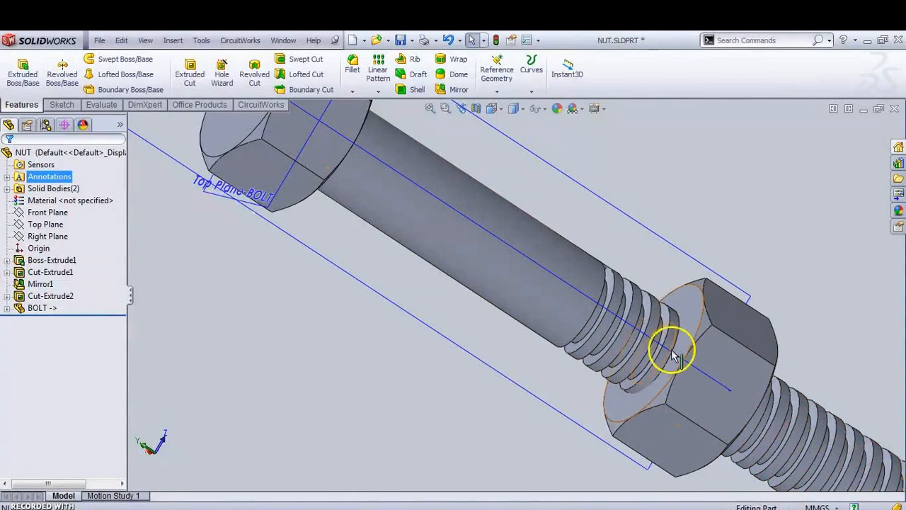
click(715, 357)
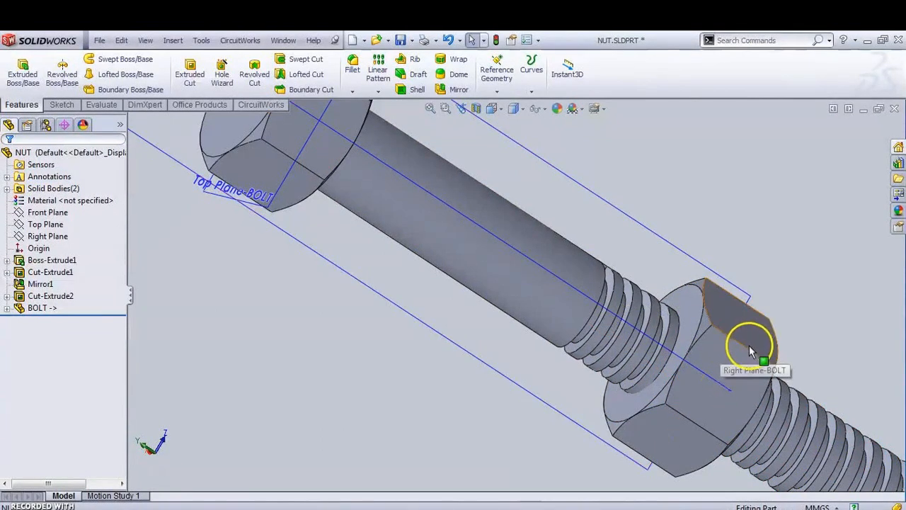
click(774, 41)
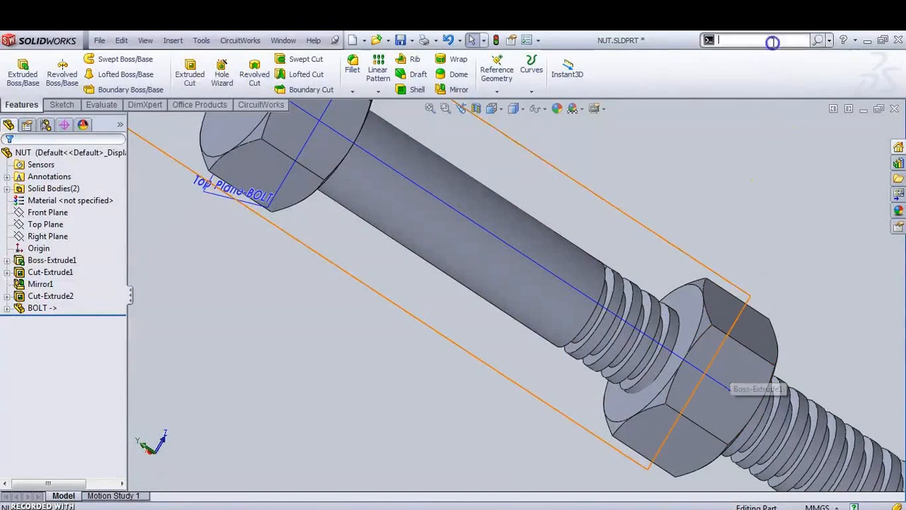
text(combine)
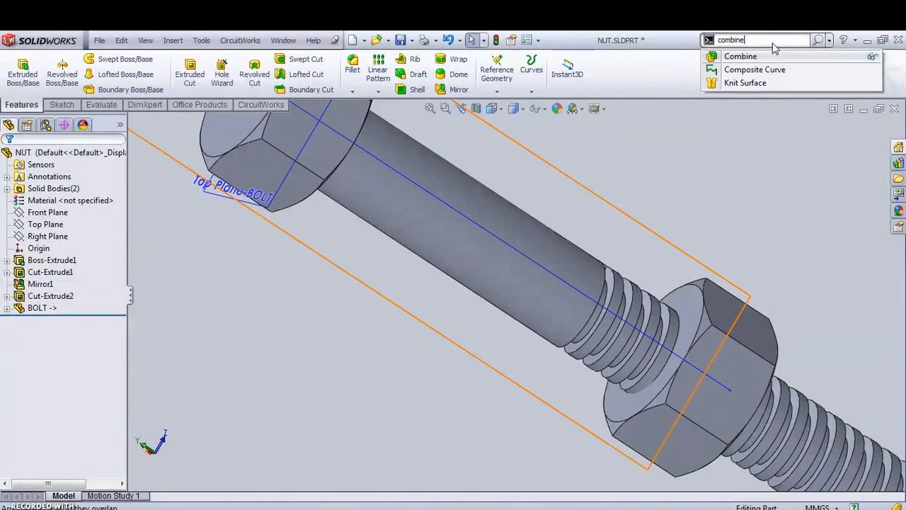
key(Return)
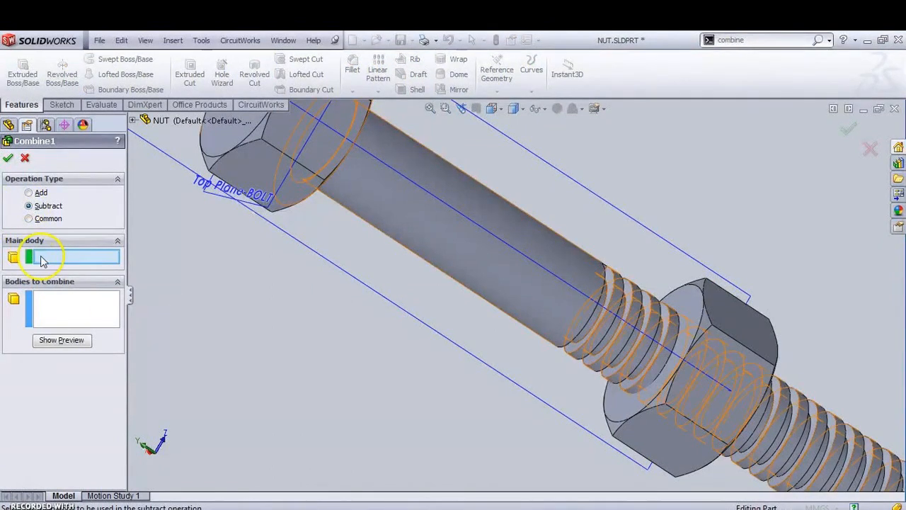
click(736, 326)
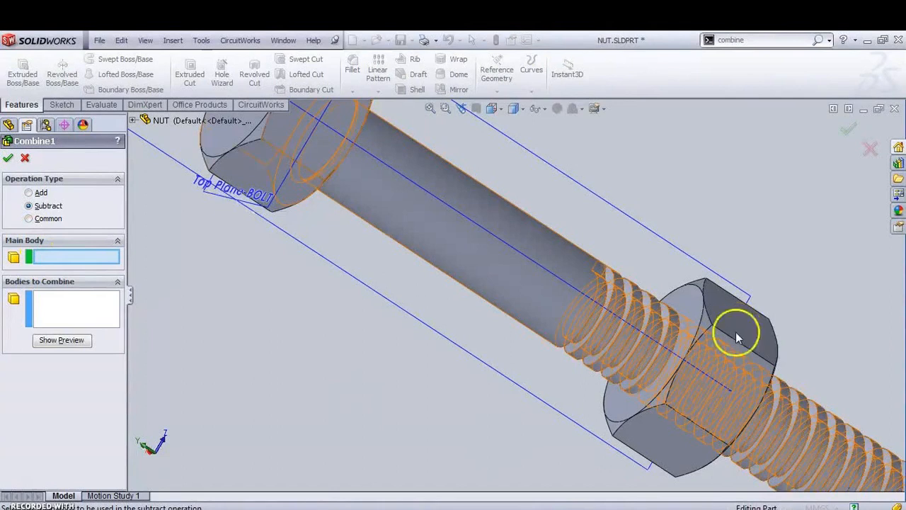
click(73, 261)
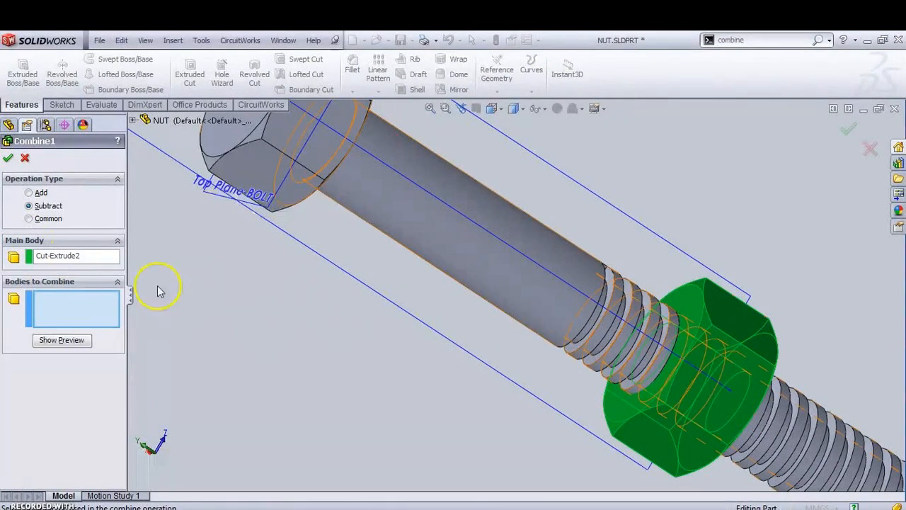
click(472, 236)
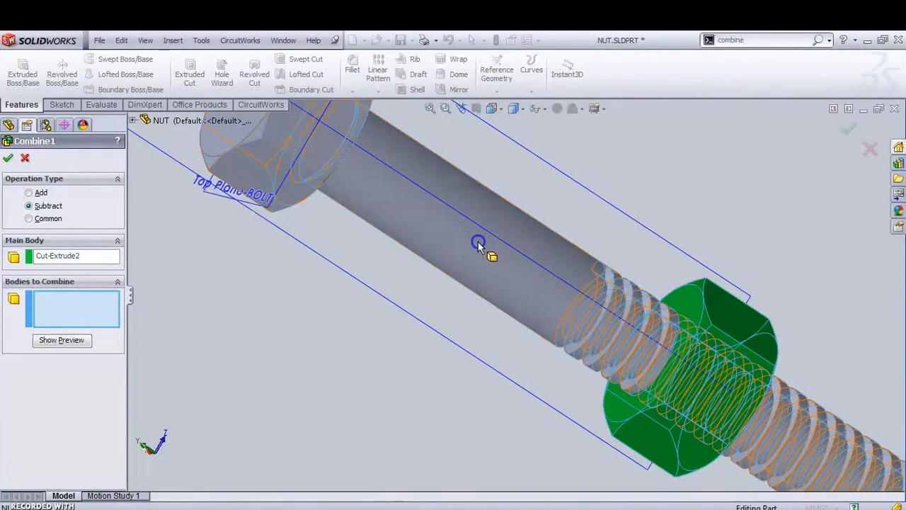
click(478, 244)
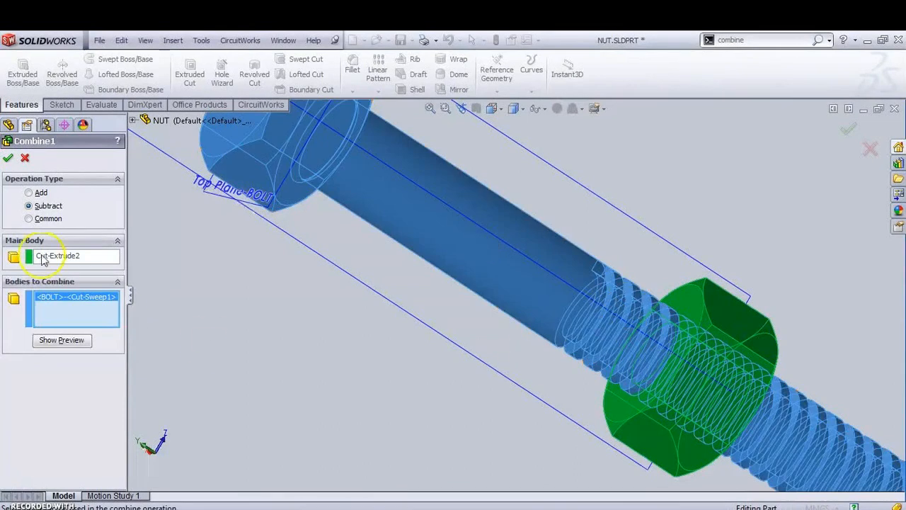
click(10, 157)
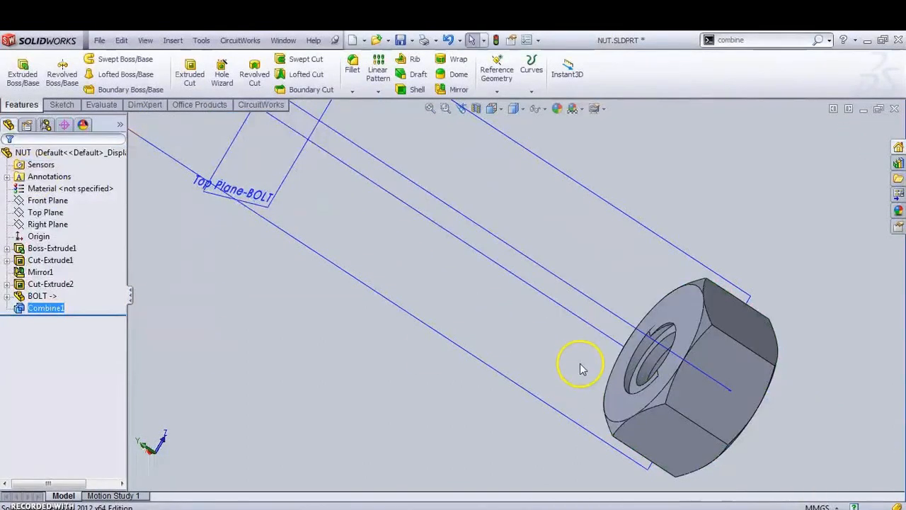
Cut the nut open with a section view and examine its internal thread grooves up close
middle_drag(616, 384, 690, 365)
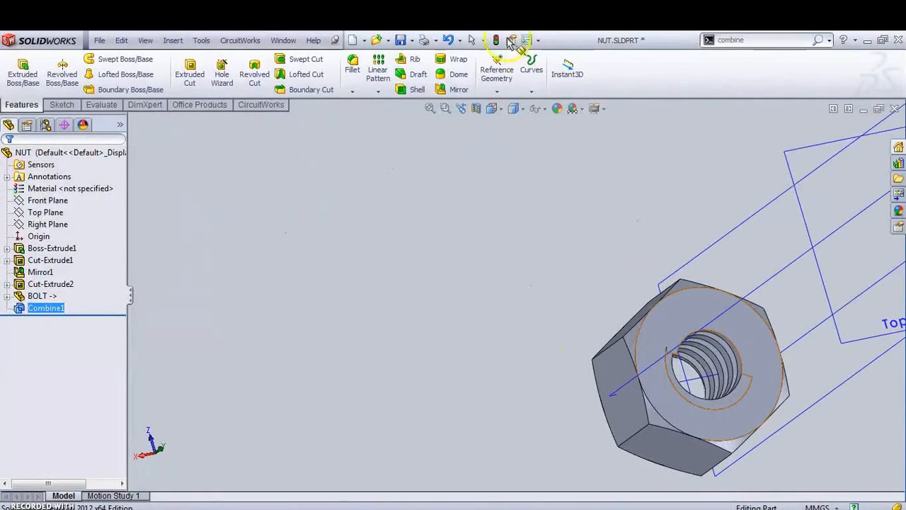
mouse_move(737, 390)
middle_down()
mouse_move(825, 467)
mouse_move(690, 377)
mouse_move(706, 362)
middle_up()
click(847, 131)
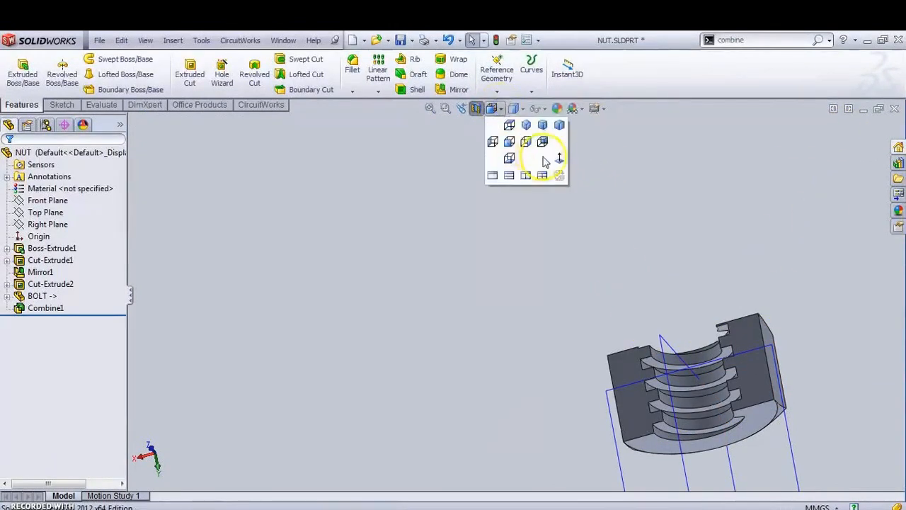
click(563, 176)
scroll(512, 318, down, 5)
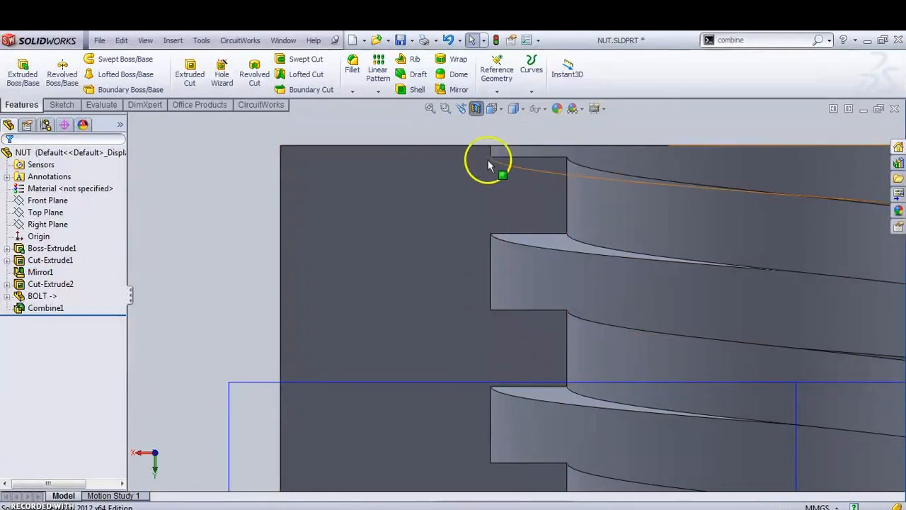
scroll(662, 319, up, 5)
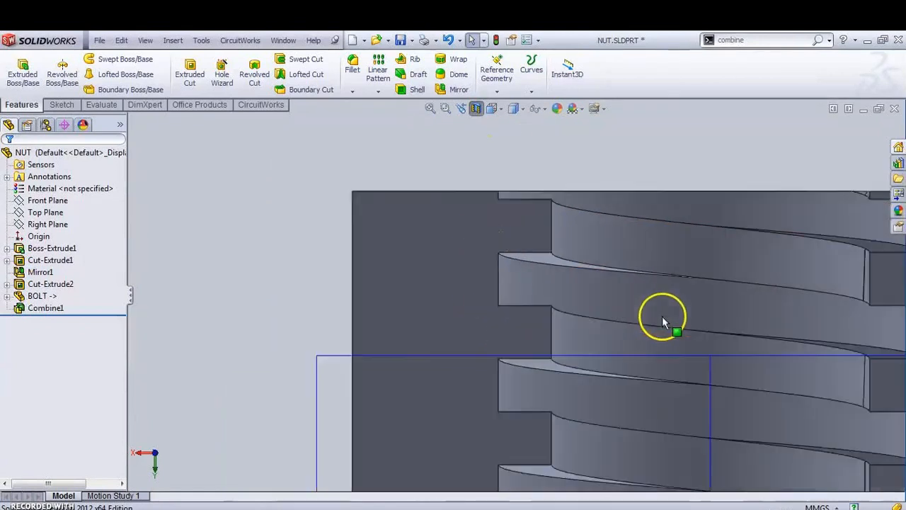
Turn off the section view and save the nut part
click(479, 112)
middle_drag(767, 388, 547, 173)
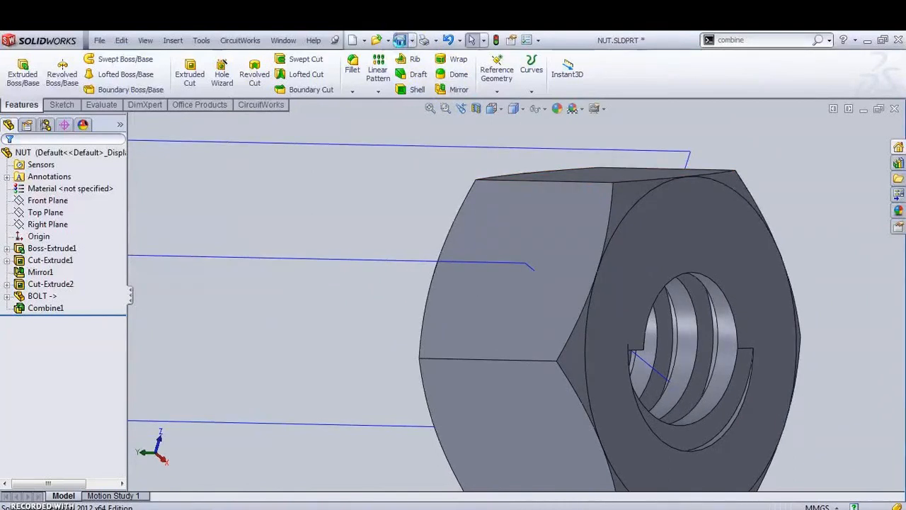
click(805, 236)
click(454, 71)
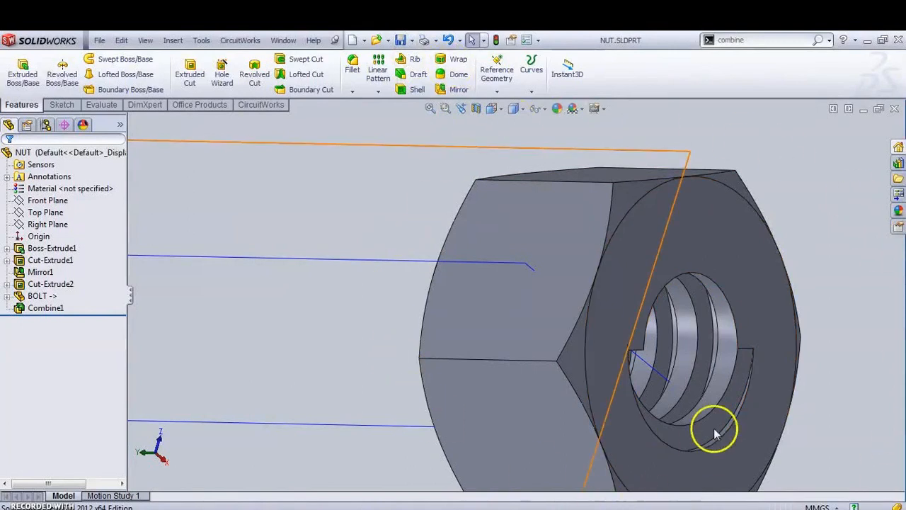